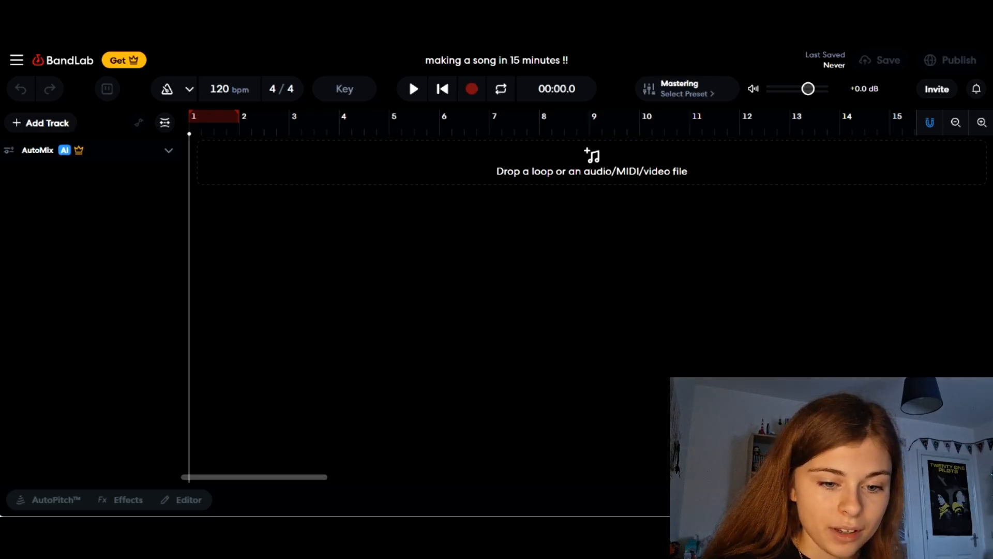
Look through the favorite samples in the sound library and close it
left_click(837, 500)
left_click(920, 128)
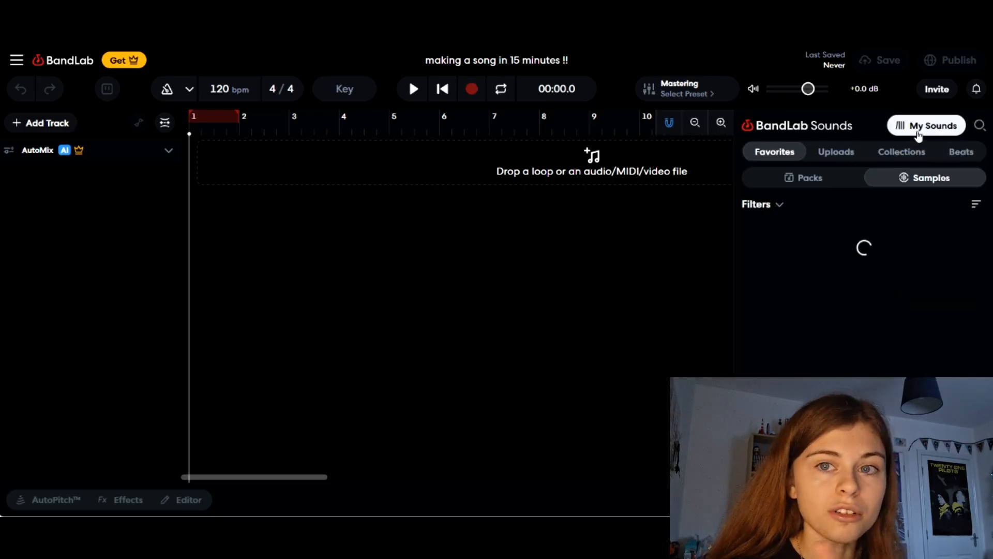
scroll(807, 274, "down", 10)
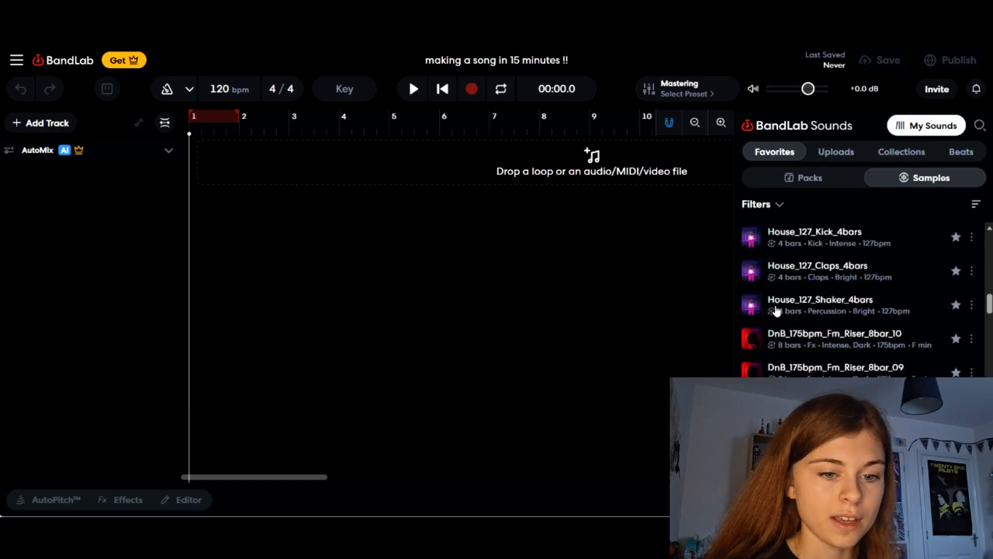
left_click(838, 500)
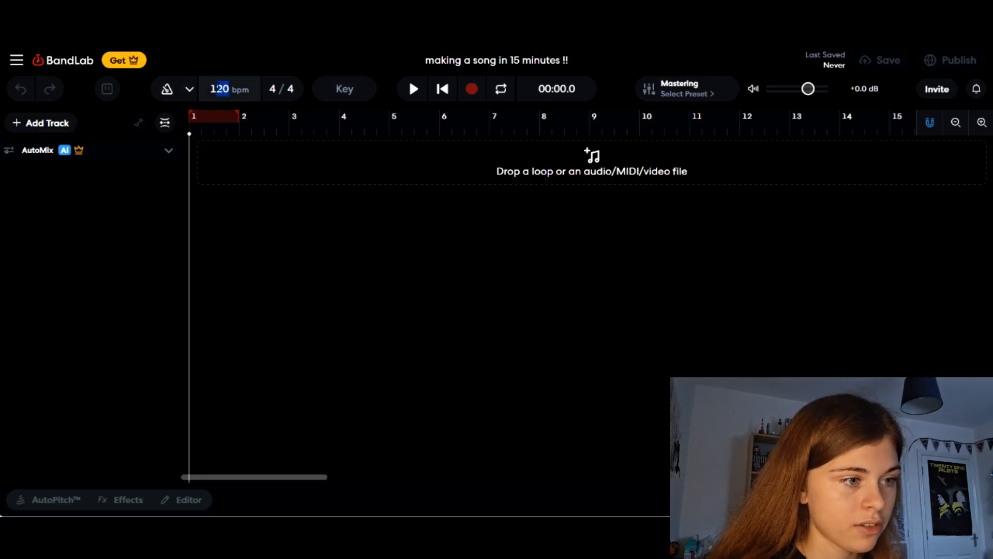
Set the project tempo to 132 bpm and save the project
type("32")
key("Return")
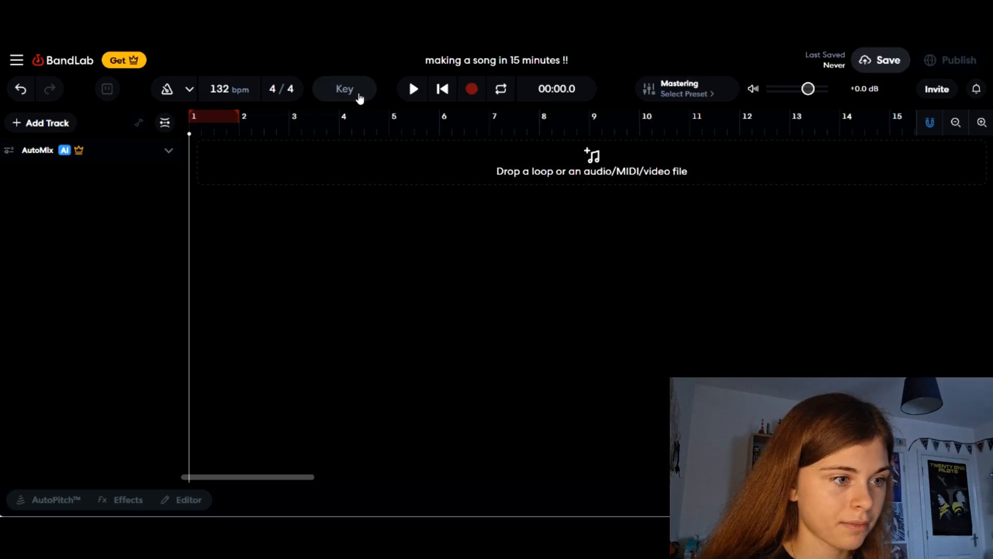
left_click(878, 61)
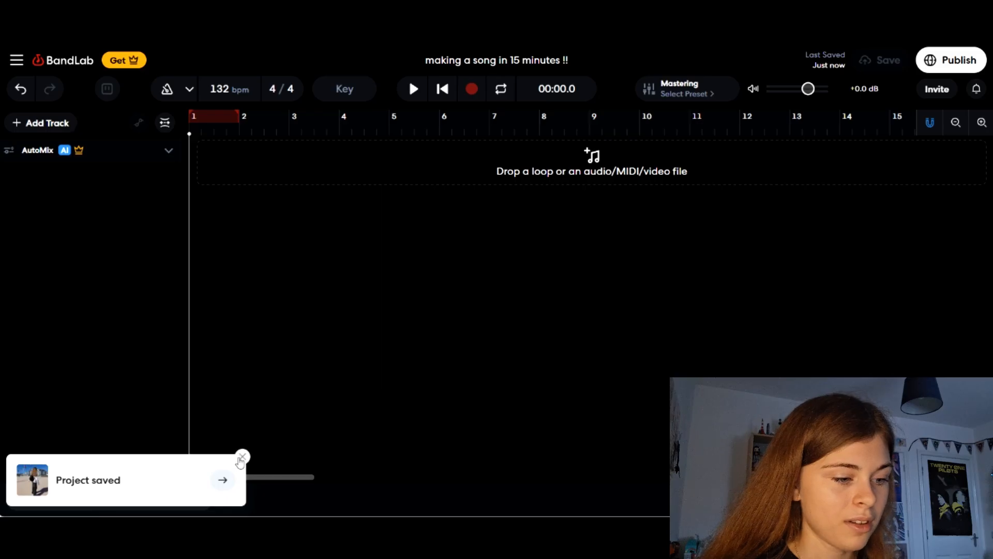
left_click(244, 458)
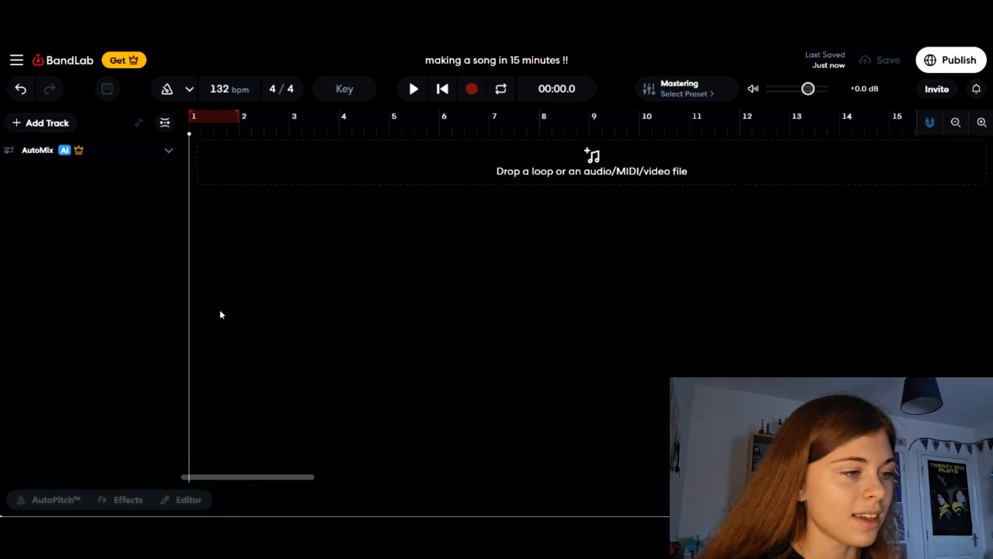
Add a Sampler track and filter the full sample library to one-shot kicks
left_click(64, 124)
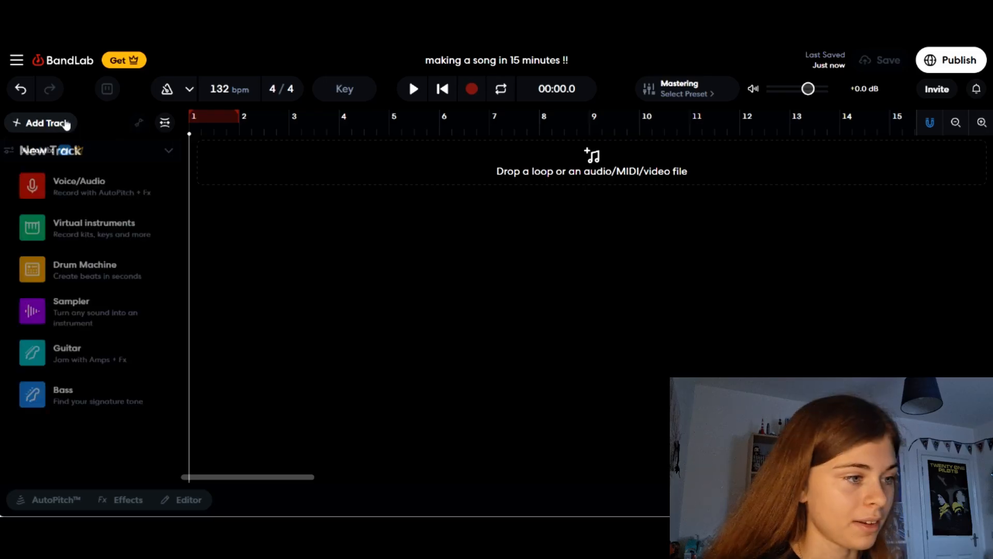
left_click(99, 309)
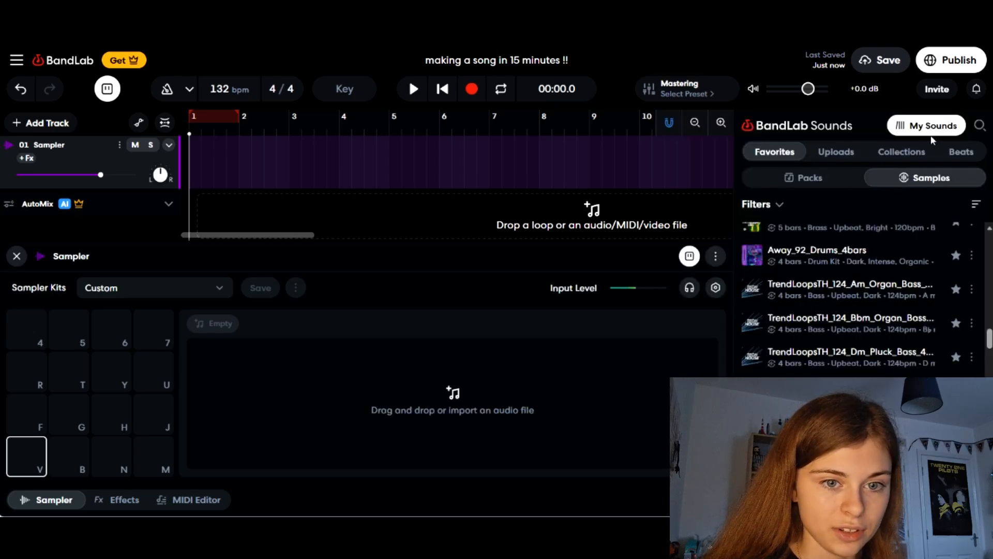
left_click(931, 129)
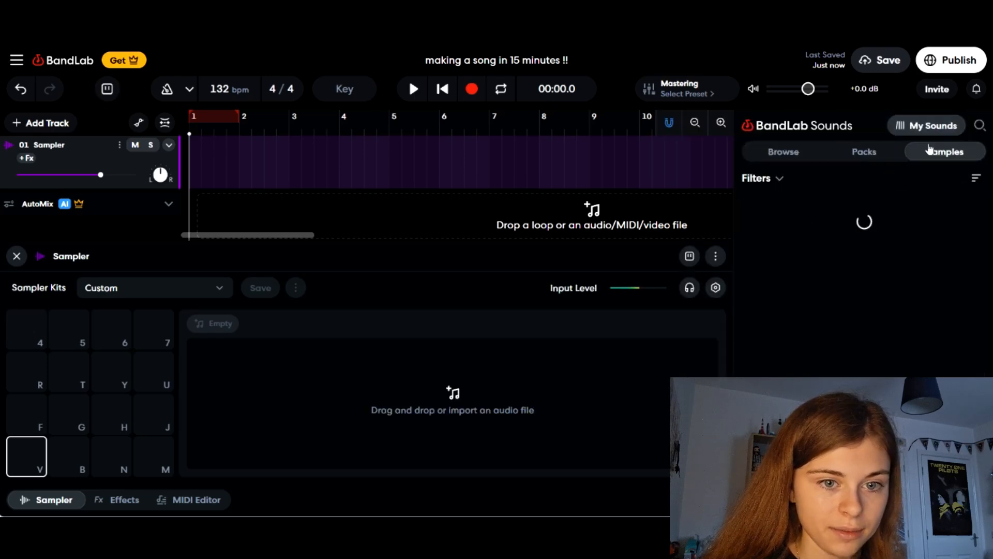
left_click(771, 179)
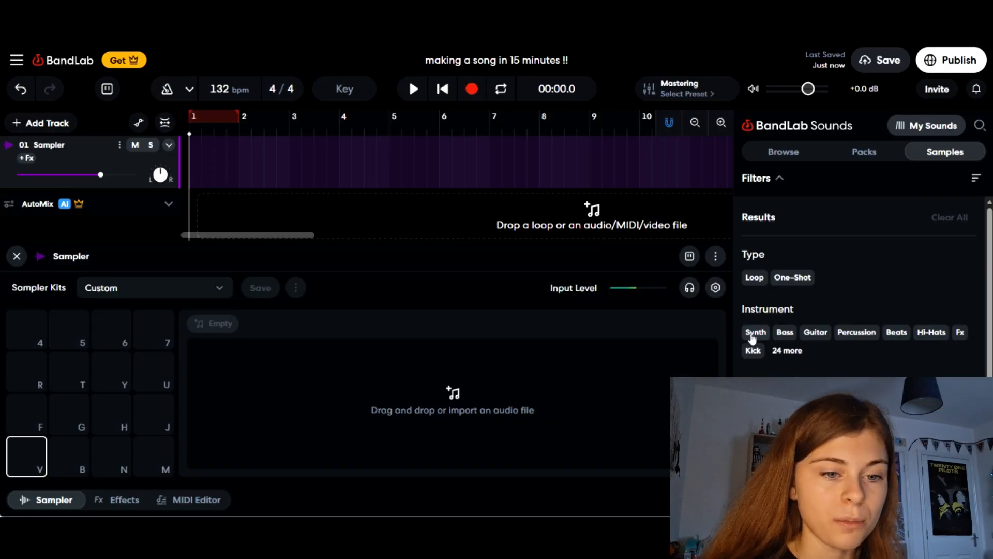
left_click(791, 278)
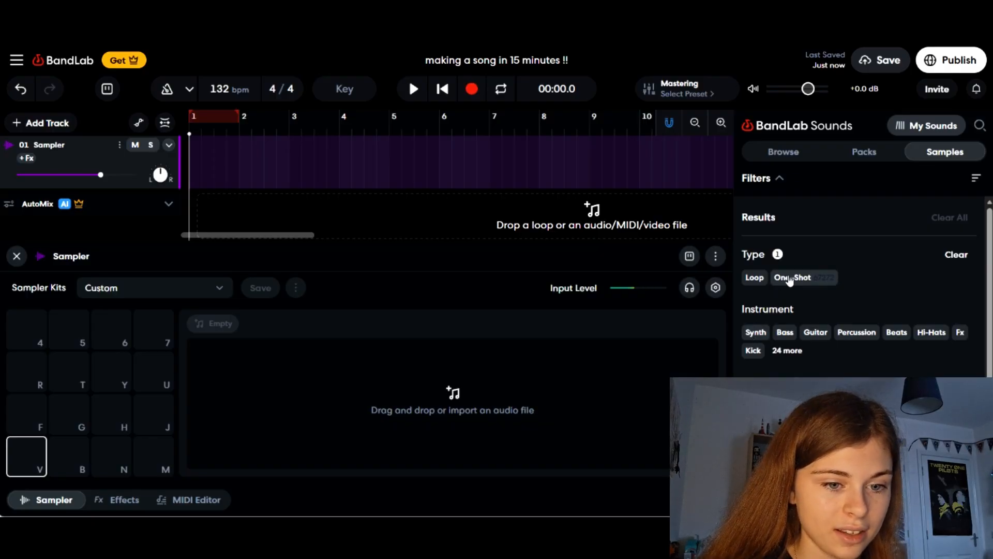
left_click(754, 352)
left_click(792, 178)
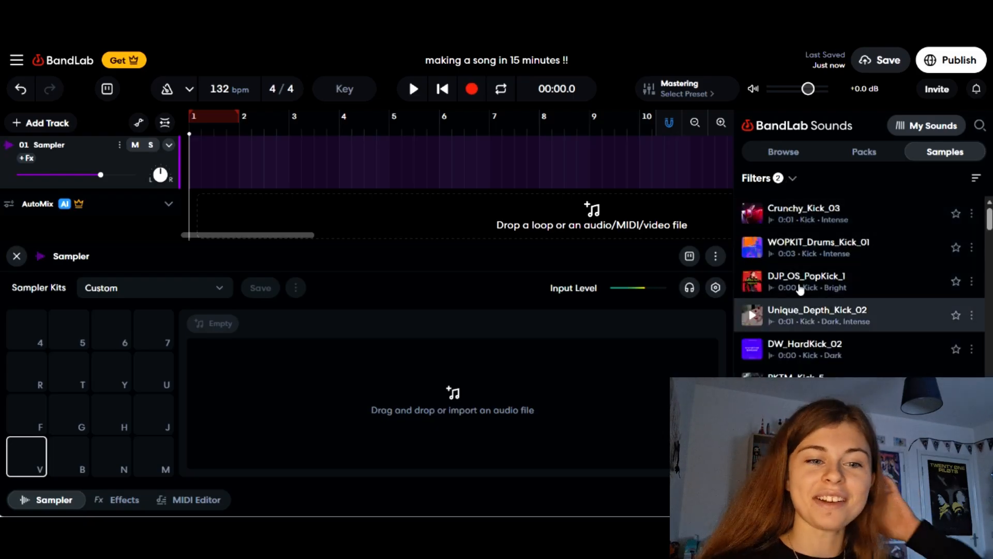
Audition the kicks, load DW_HardKick_02 onto pad V and trim the silent tail off the sample's end
left_click(751, 213)
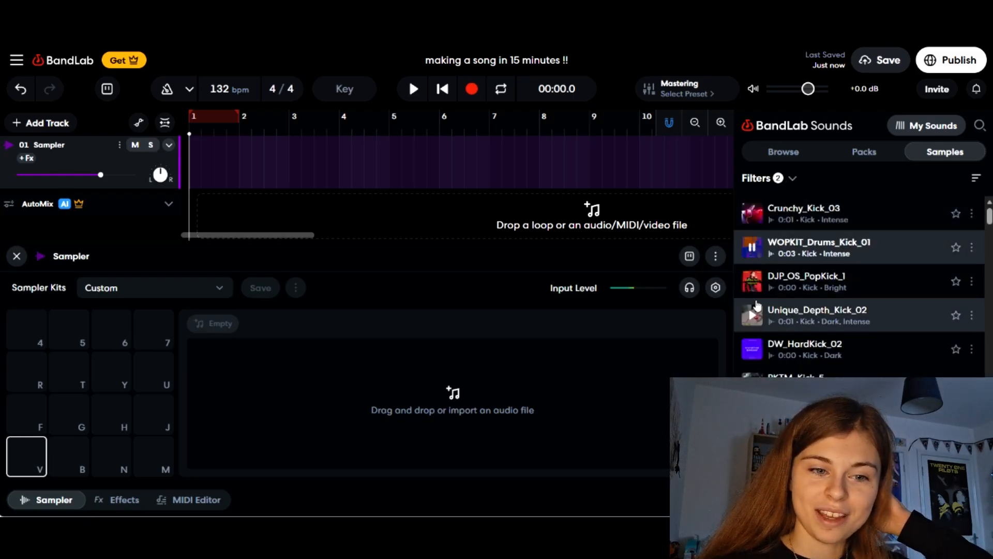
left_click(755, 309)
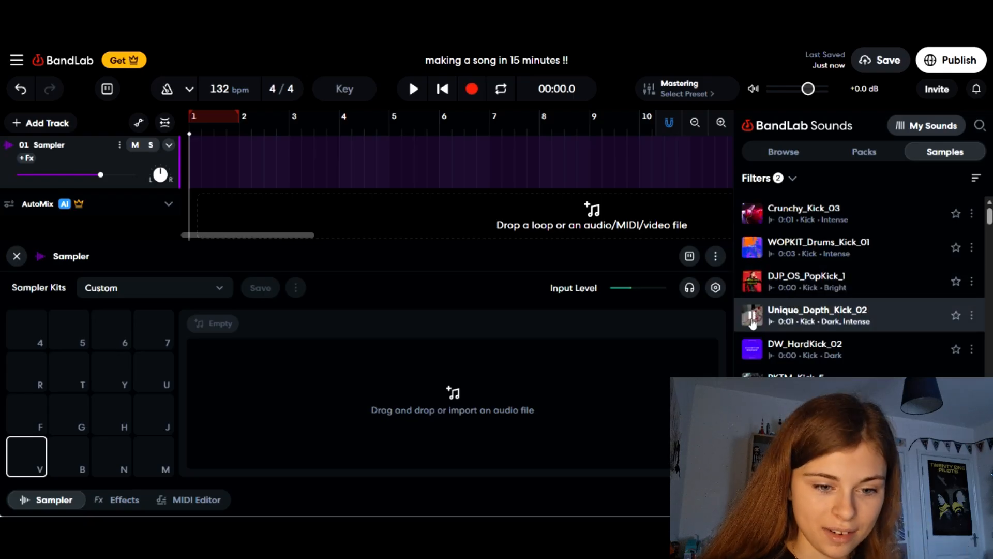
left_click(753, 350)
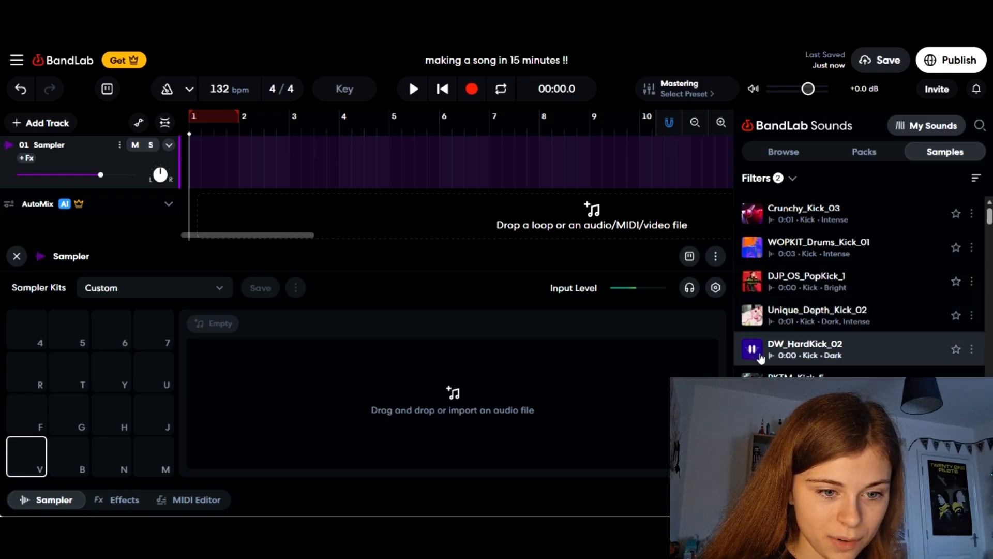
left_click_drag(801, 358, 32, 458)
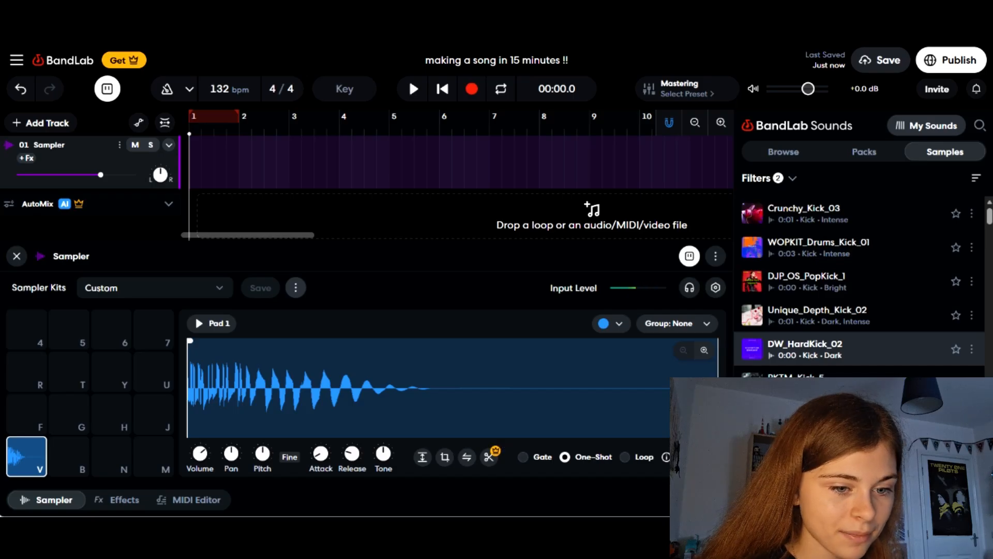
left_click_drag(718, 434, 430, 424)
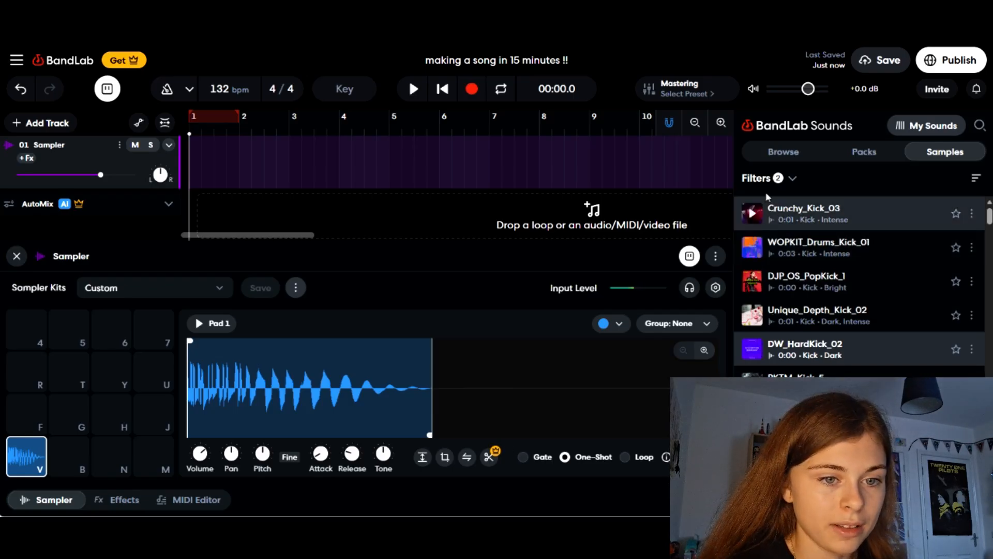
Filter the one-shot samples to hi-hats instead of kicks and load PV_DriftNight_Bump_OHH onto pad N
left_click(775, 179)
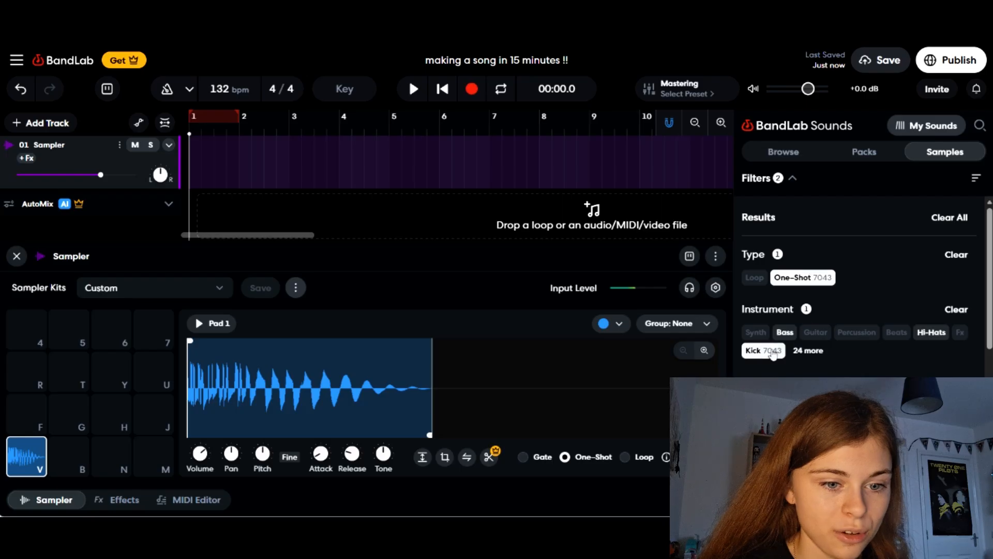
left_click(931, 332)
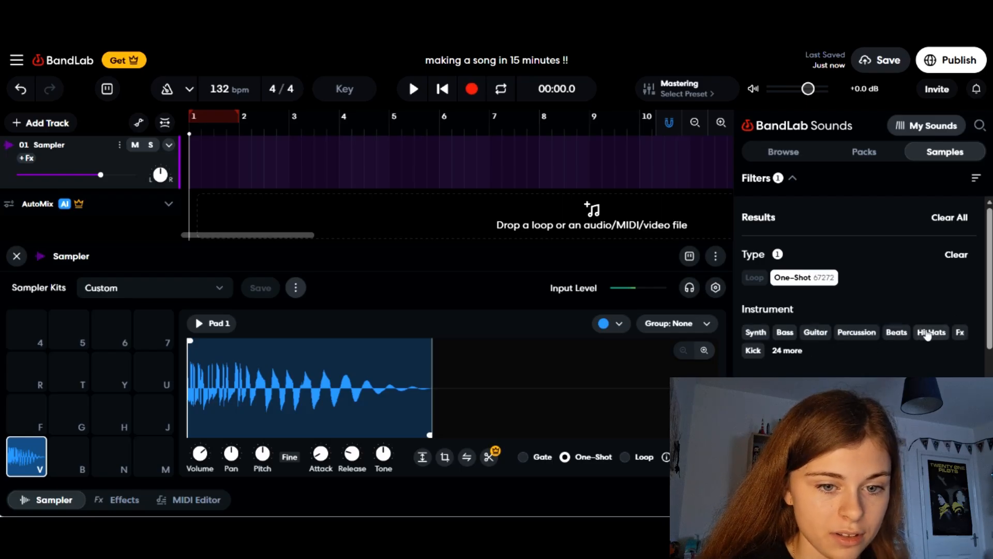
left_click(757, 178)
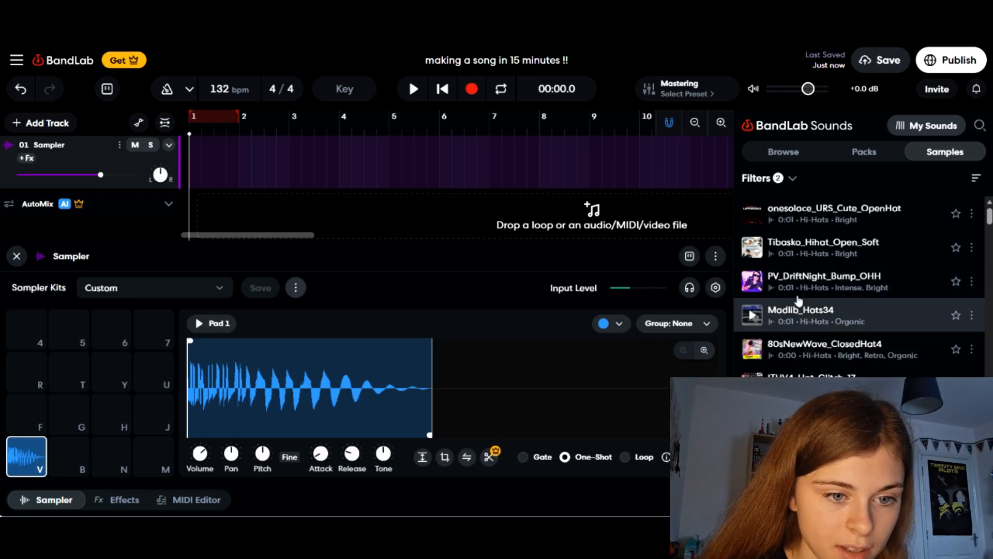
left_click(753, 282)
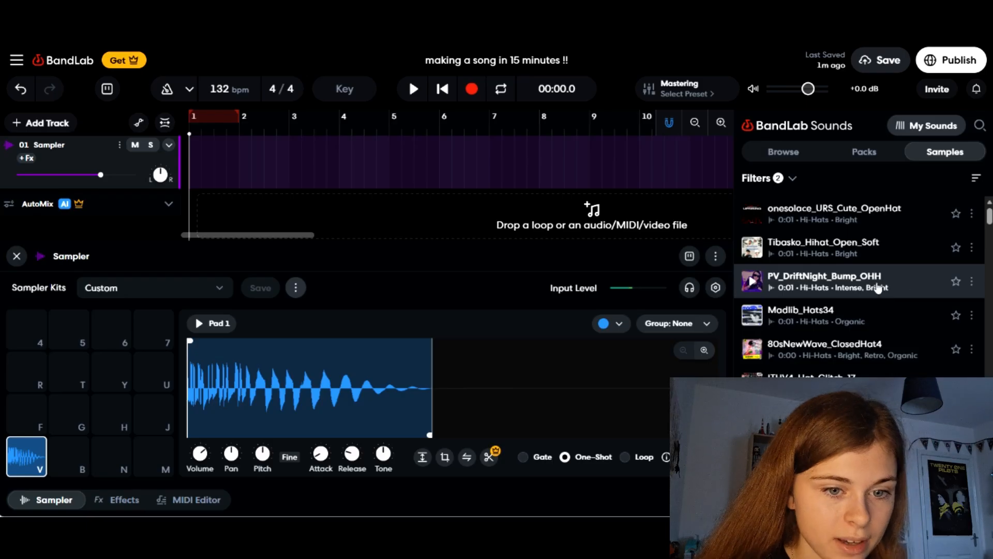
left_click_drag(878, 282, 111, 455)
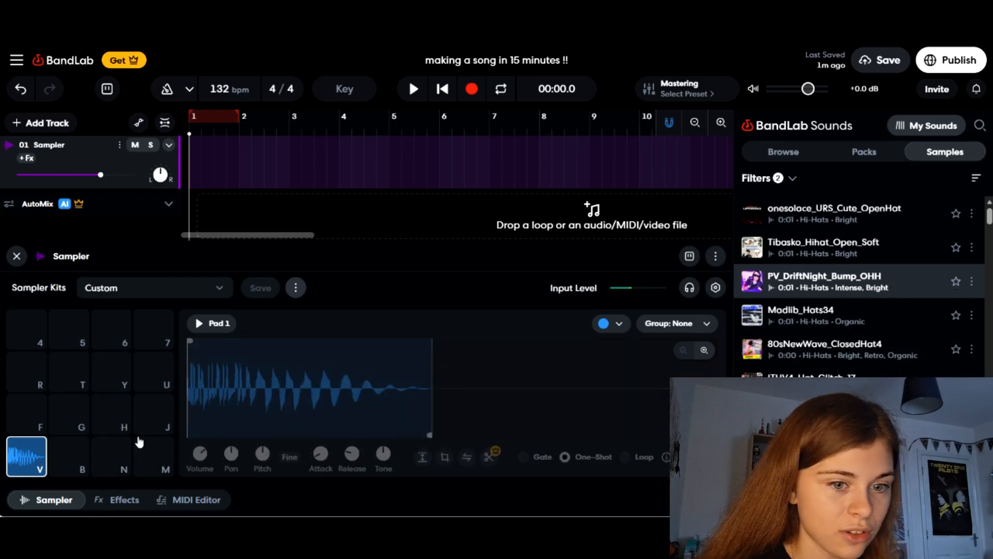
Filter the one-shot samples to claps instead of hi-hats, and load Clap_StayFly onto pad B
left_click(791, 178)
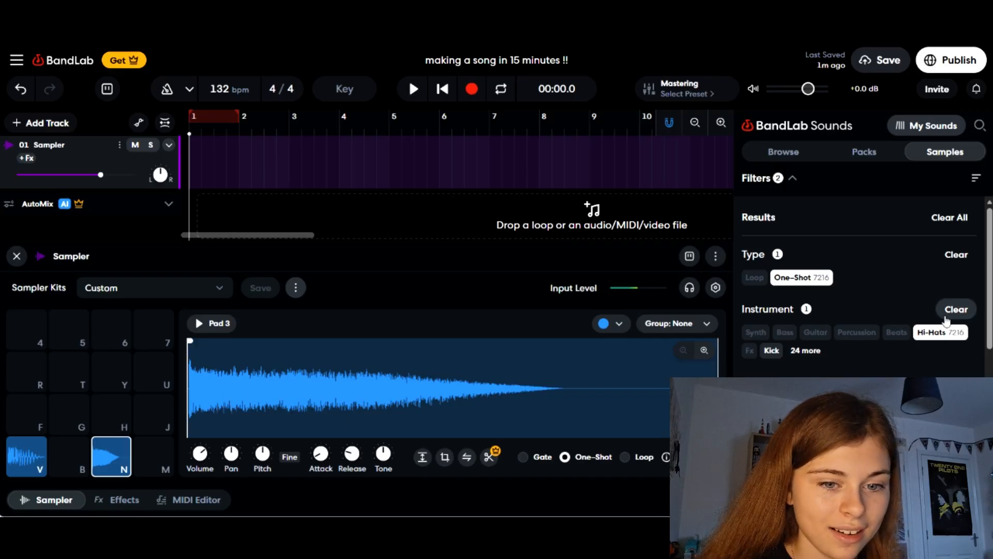
left_click(941, 332)
left_click(787, 351)
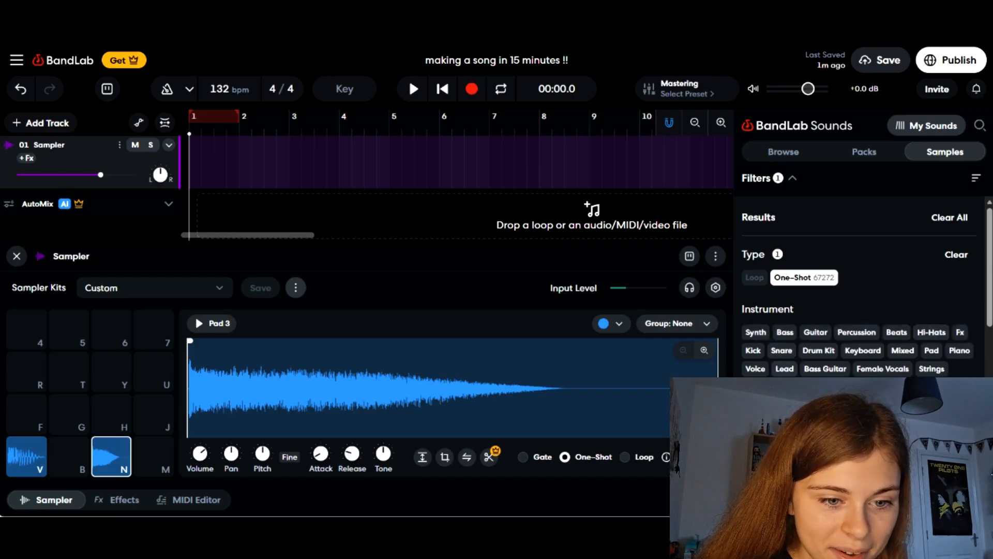
left_click(776, 387)
left_click(751, 180)
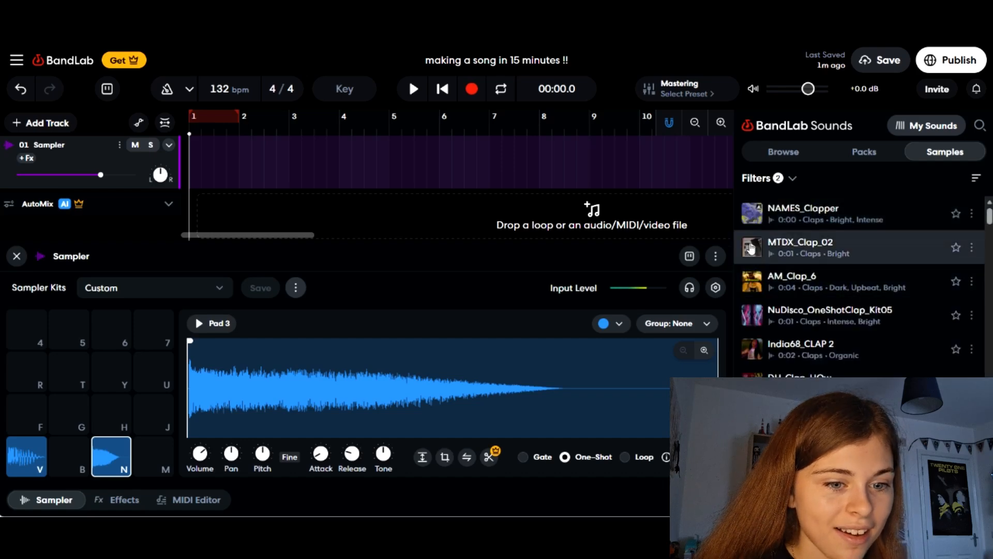
scroll(765, 343, "down", 2)
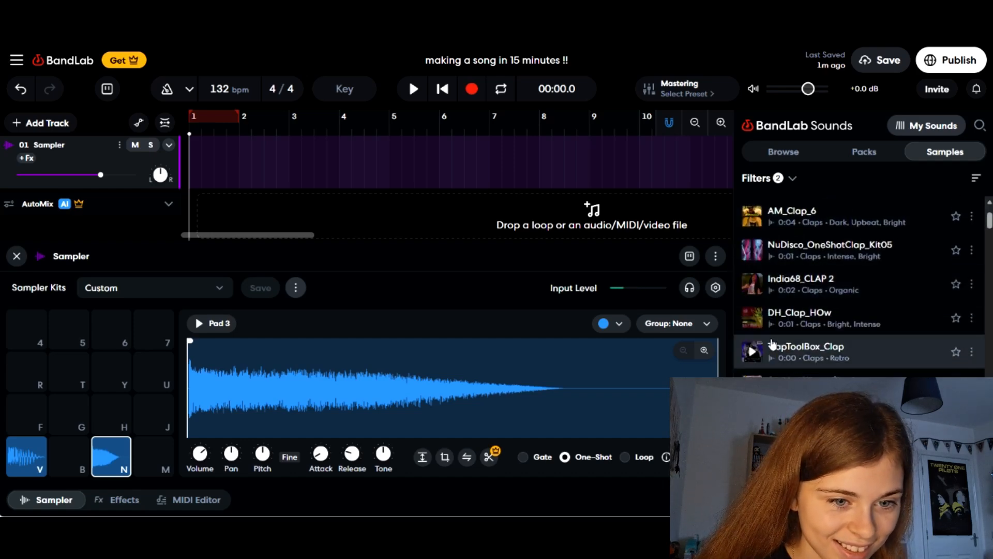
scroll(758, 321, "down", 2)
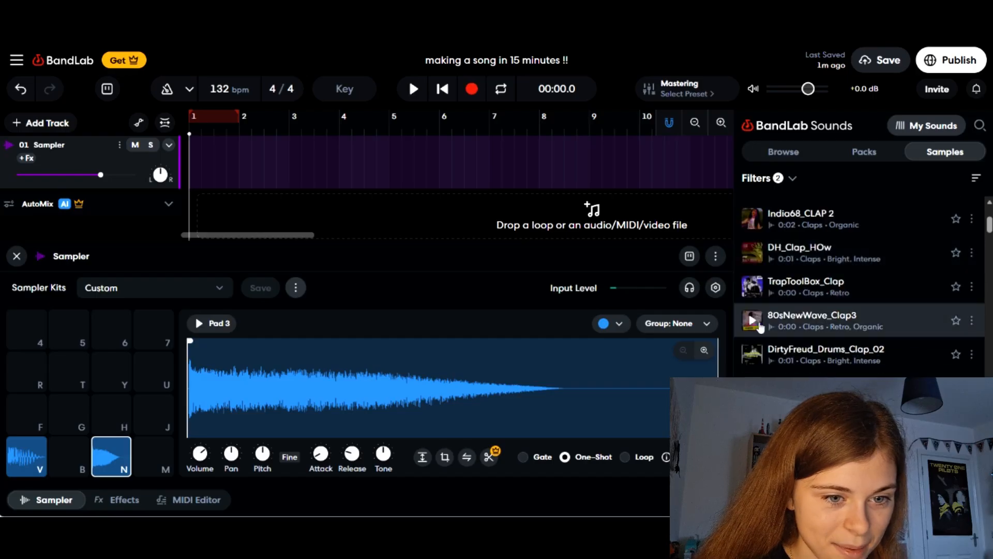
scroll(758, 326, "down", 2)
left_click(753, 323)
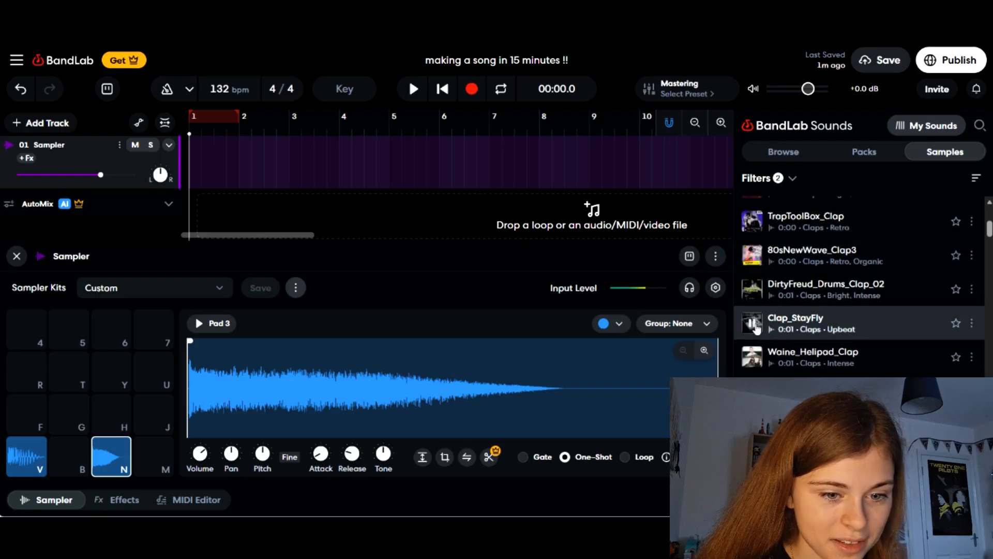
left_click_drag(871, 325, 77, 457)
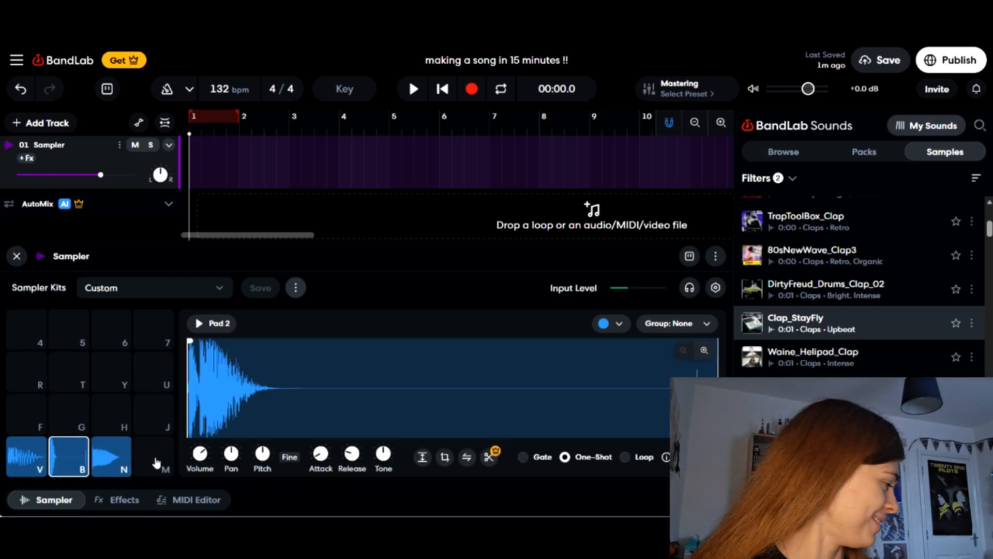
Create an empty MIDI region at bar 1 of the Sampler track and extend it to four bars for editing its notes
left_click(212, 500)
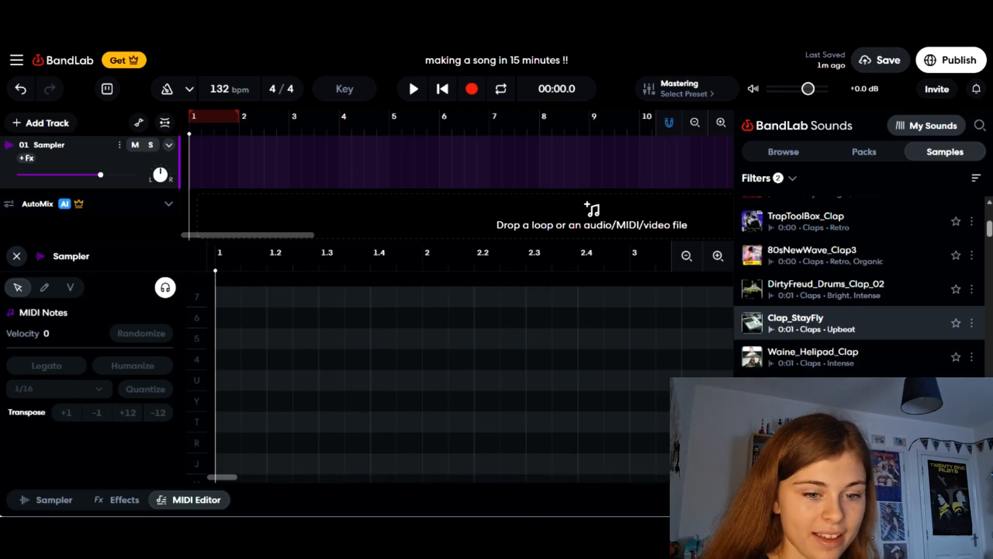
scroll(378, 360, "down", 1)
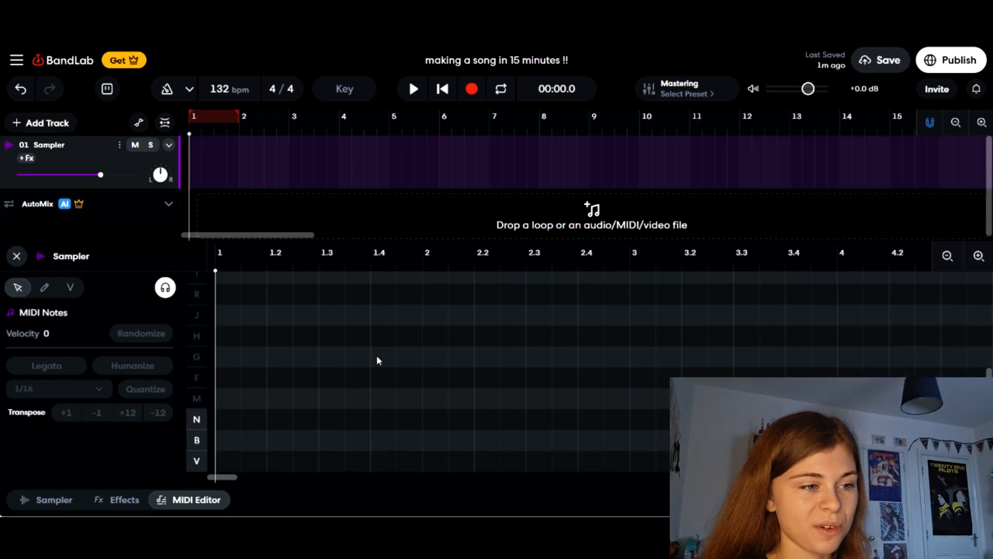
right_click(224, 176)
left_click(266, 215)
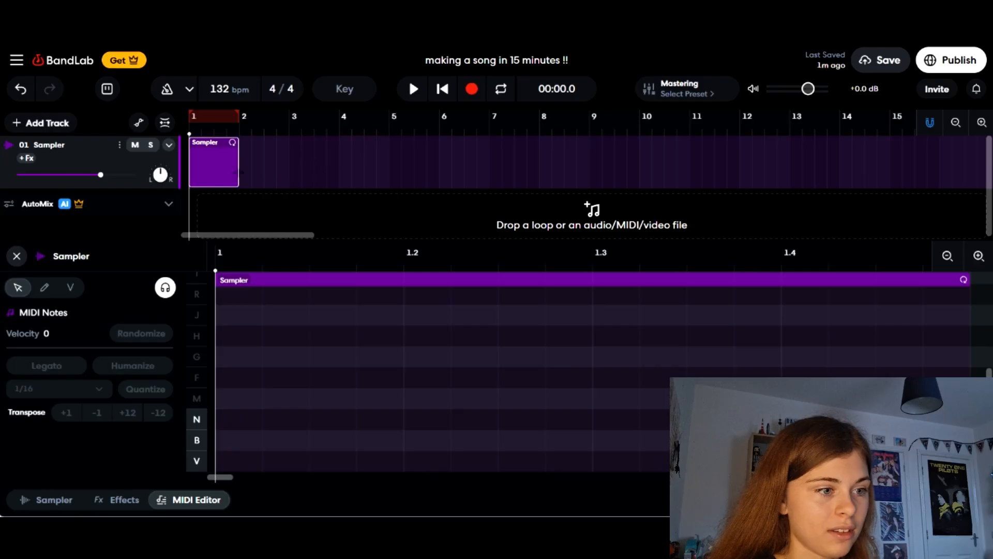
left_click_drag(239, 171, 386, 173)
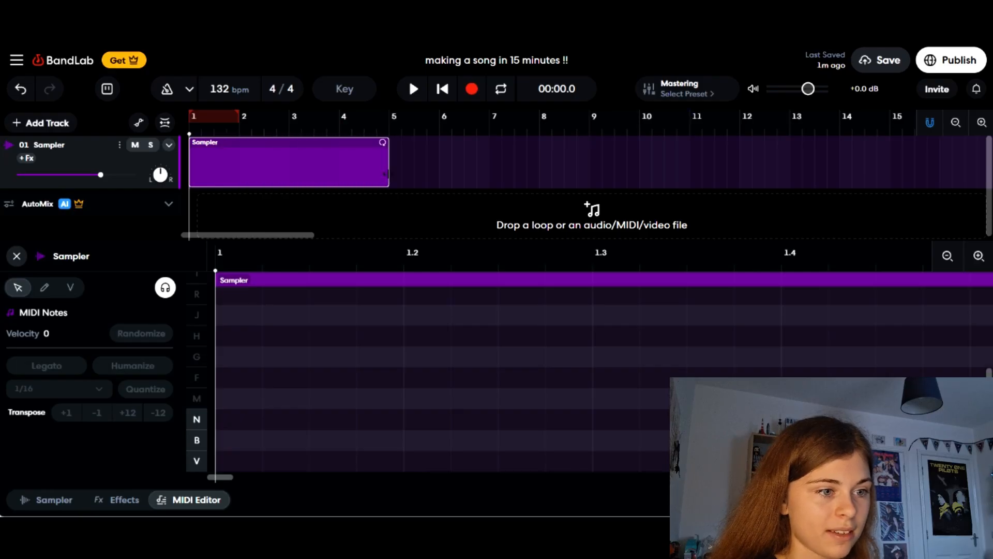
left_click(947, 255)
left_click(947, 255)
left_click(947, 255)
left_click(947, 255)
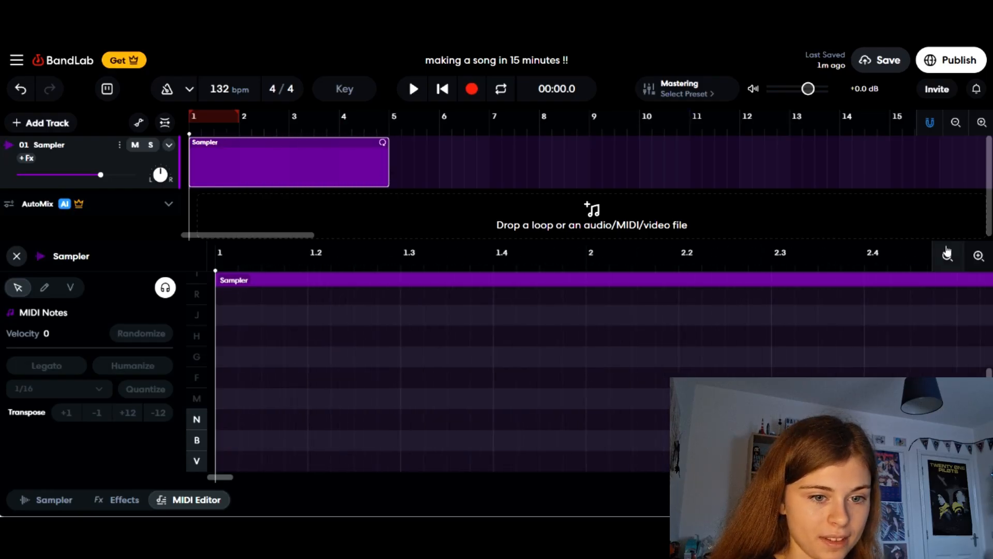
left_click(947, 255)
left_click(972, 255)
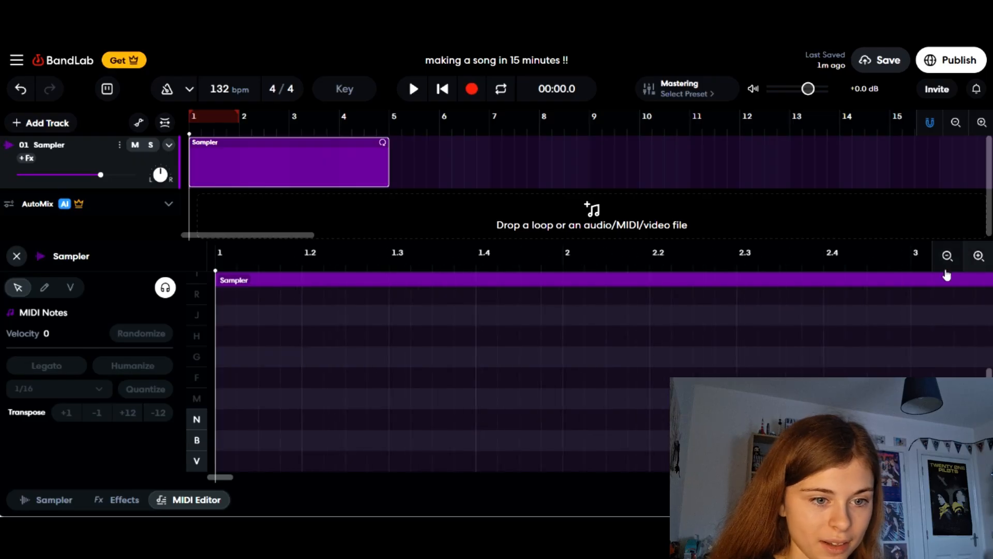
Draw eighth-note kick notes in the V row on every beat of the first two bars
left_click(45, 288)
left_click(229, 460)
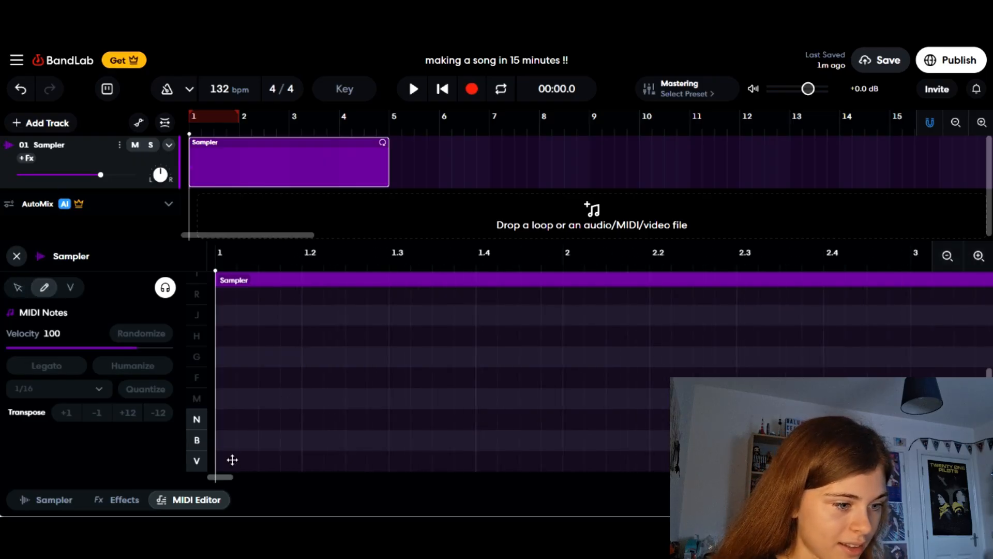
left_click_drag(231, 460, 257, 468)
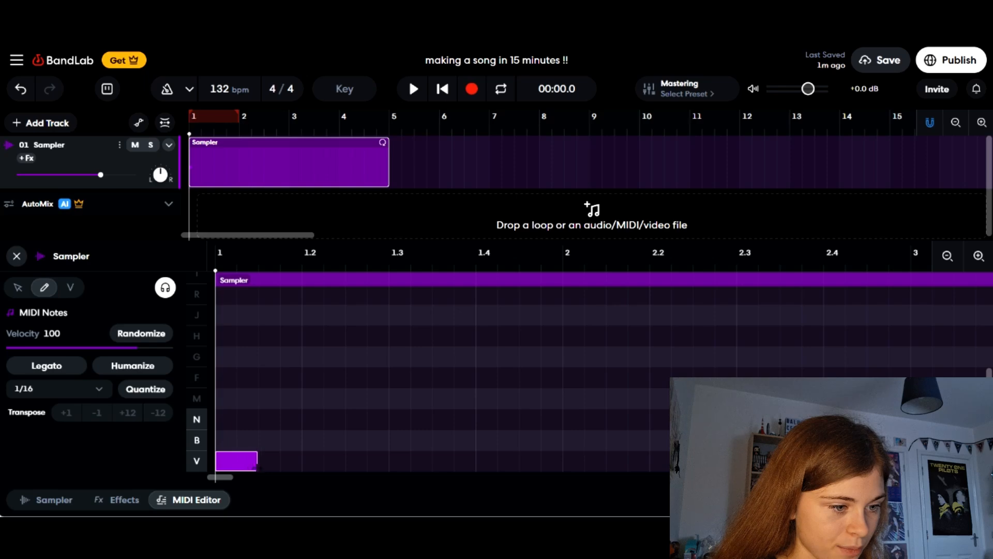
left_click(311, 461)
left_click(394, 461)
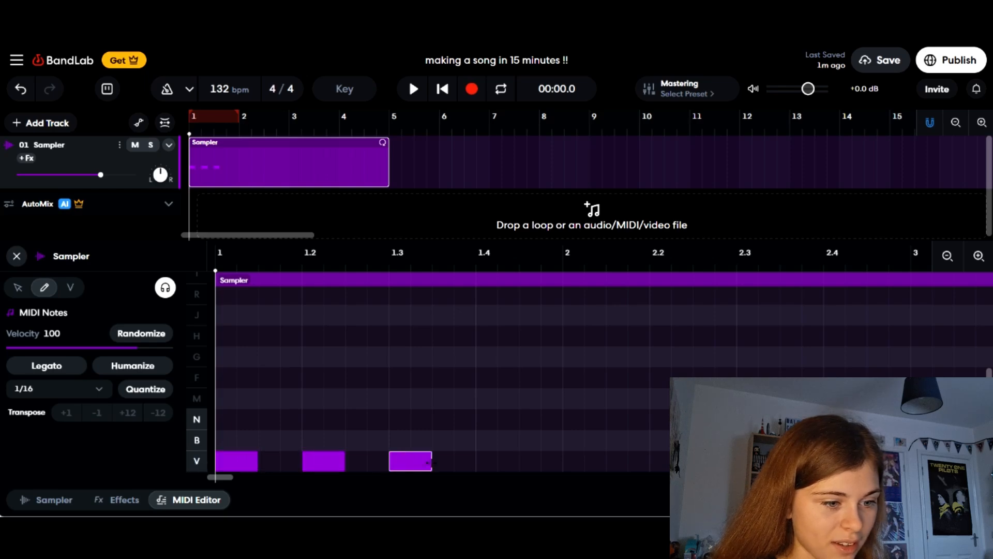
left_click(483, 461)
left_click(571, 461)
left_click(654, 461)
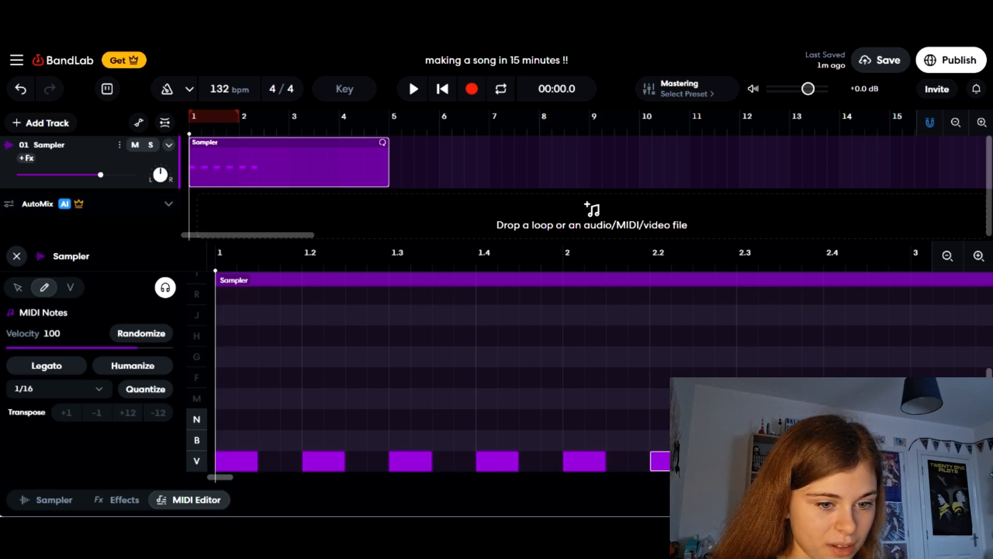
Duplicate the drawn kick notes so that they fill bars 3 and 4 of the region
left_click(20, 289)
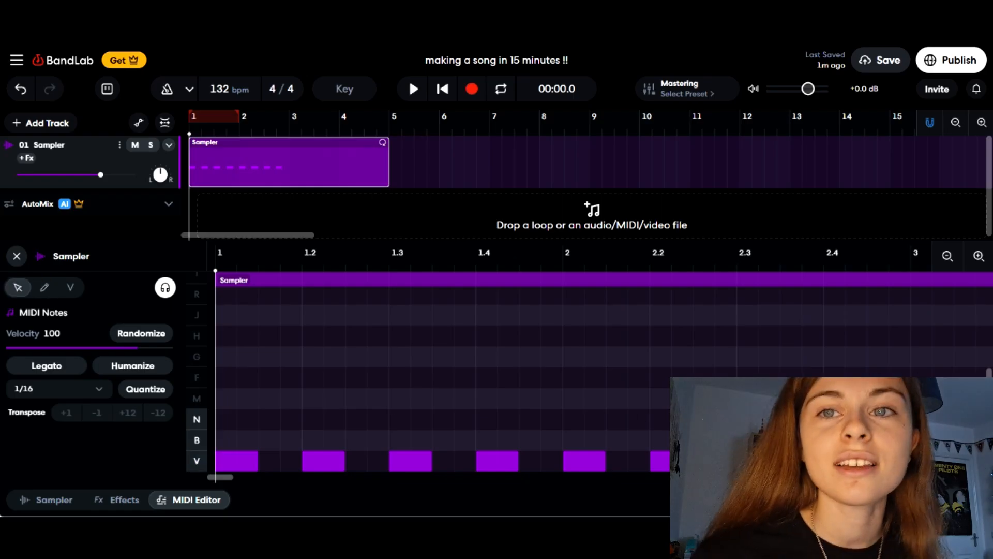
left_click_drag(890, 432, 71, 481)
left_click_drag(233, 461, 926, 465)
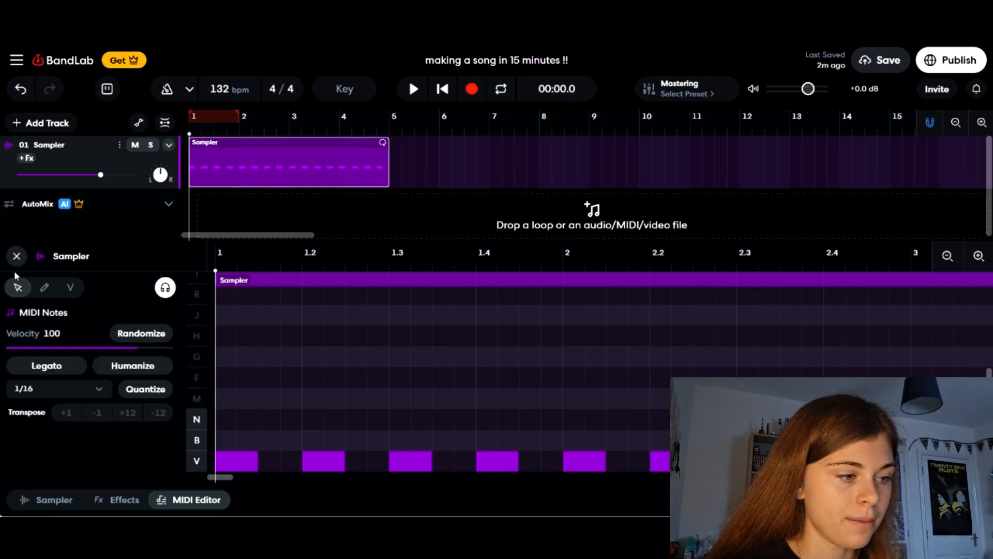
Draw clap notes in the B row on beats 2 and 4 of bars 1 and 2
left_click(44, 288)
left_click(315, 440)
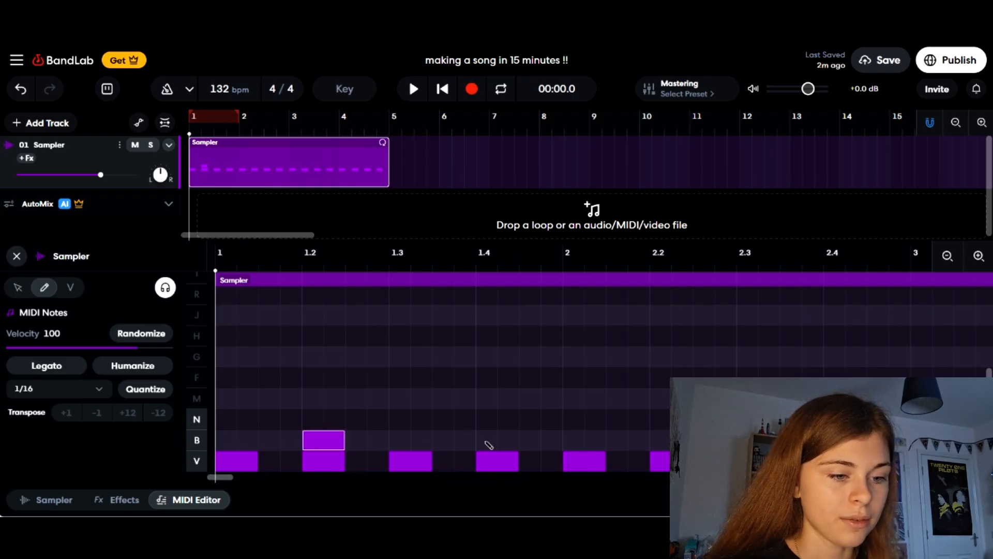
left_click(489, 441)
left_click(659, 440)
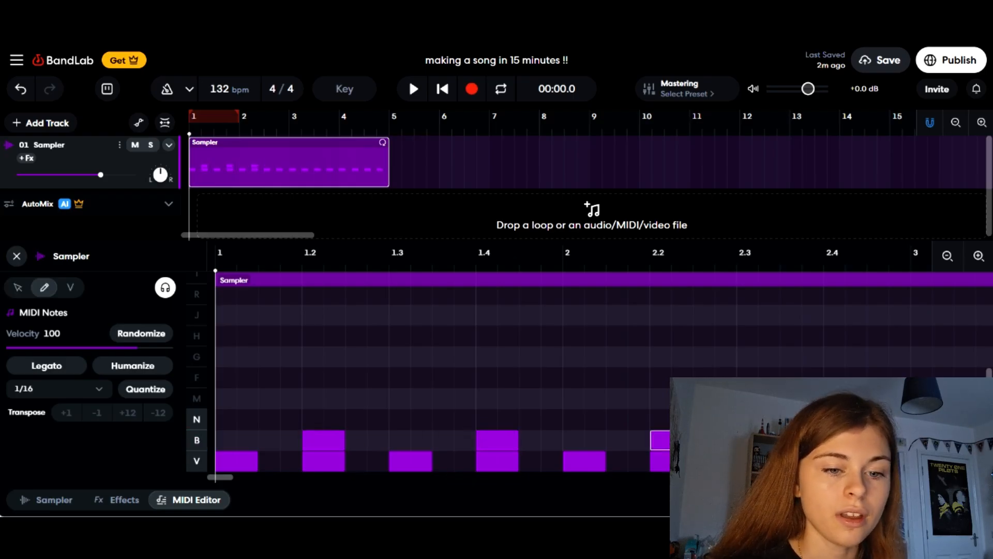
left_click(836, 440)
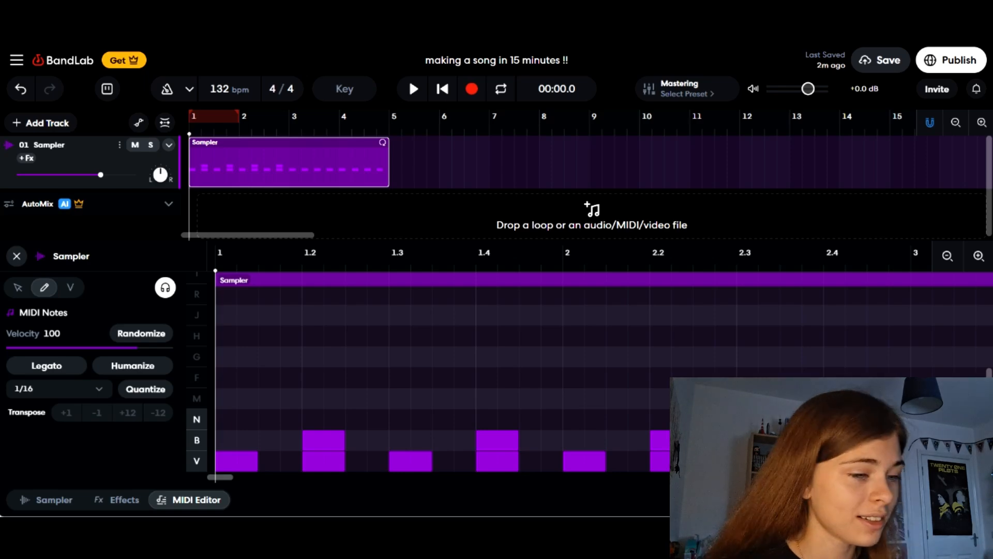
Copy the clap notes of the first two bars into bars 3 and 4
left_click(17, 288)
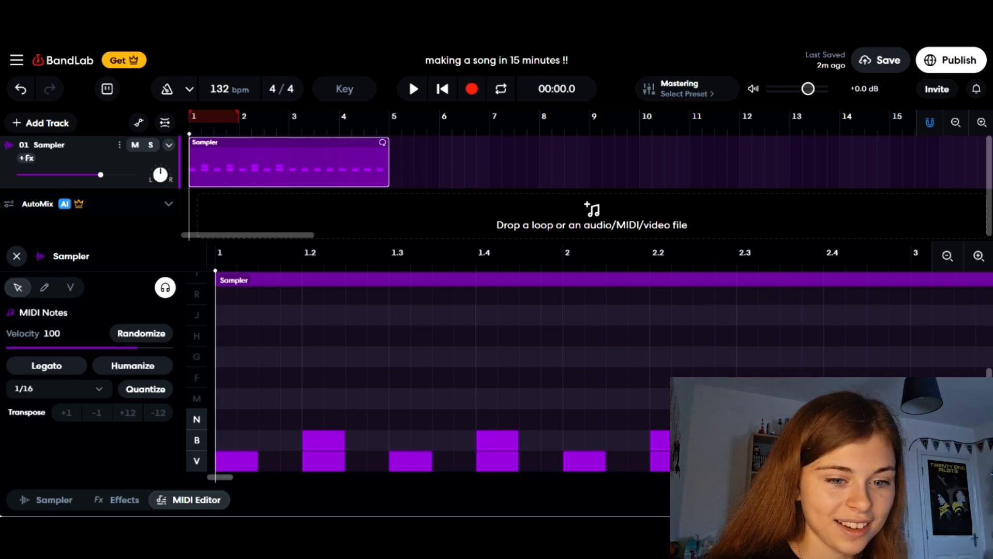
left_click_drag(678, 417, 284, 442)
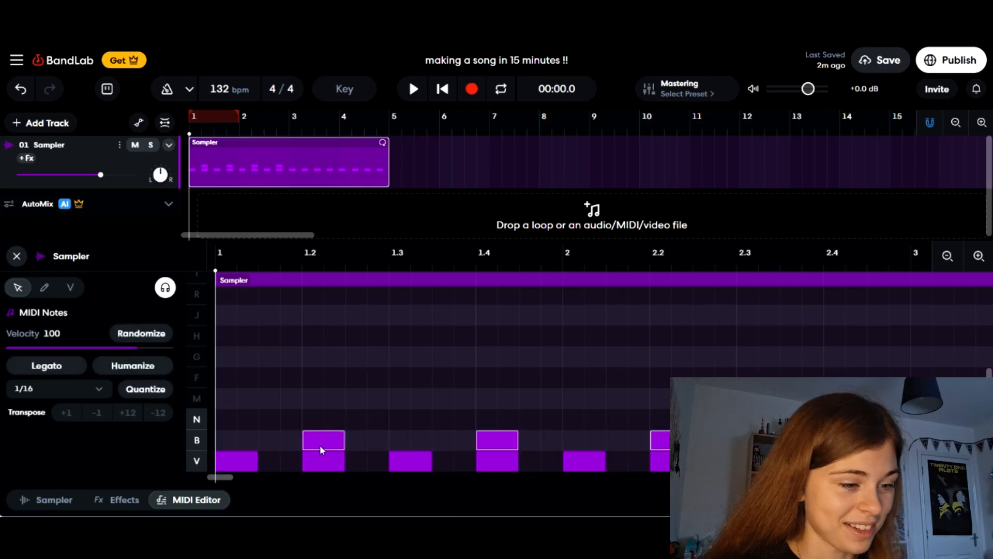
left_click(353, 444)
scroll(353, 445, "right", 3)
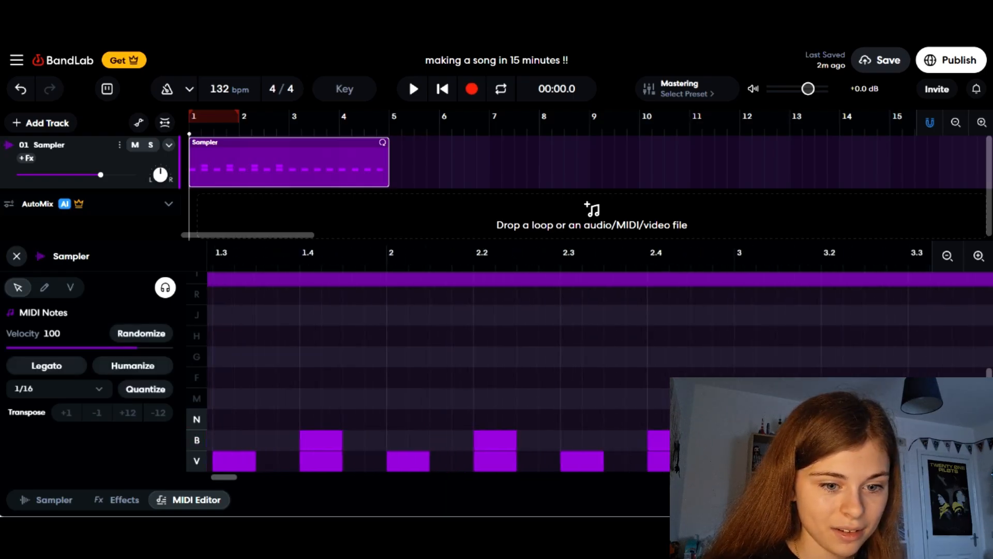
Draw hi-hat notes in the N row on the off-beats after beats 3 and 4 of bar 1
left_click(44, 288)
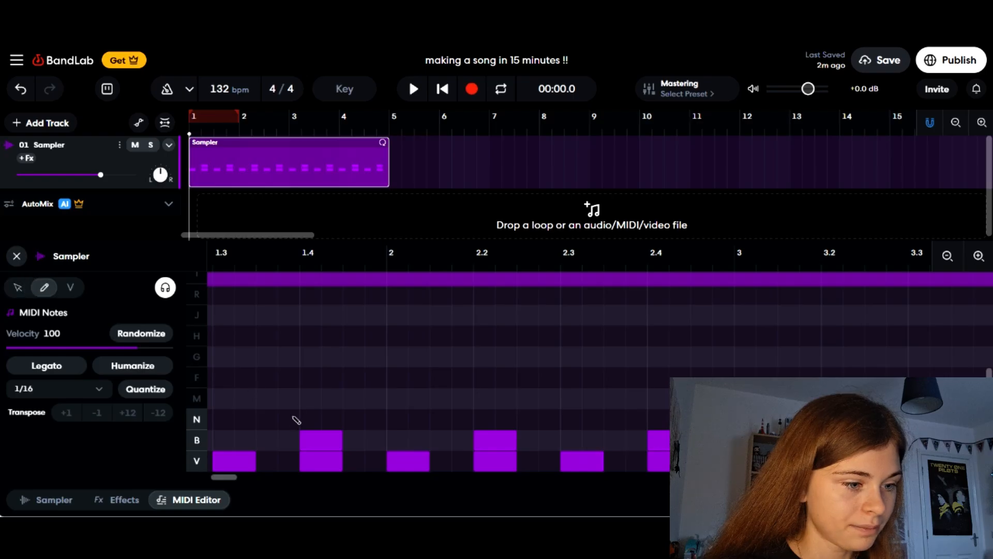
left_click(270, 420)
left_click(354, 422)
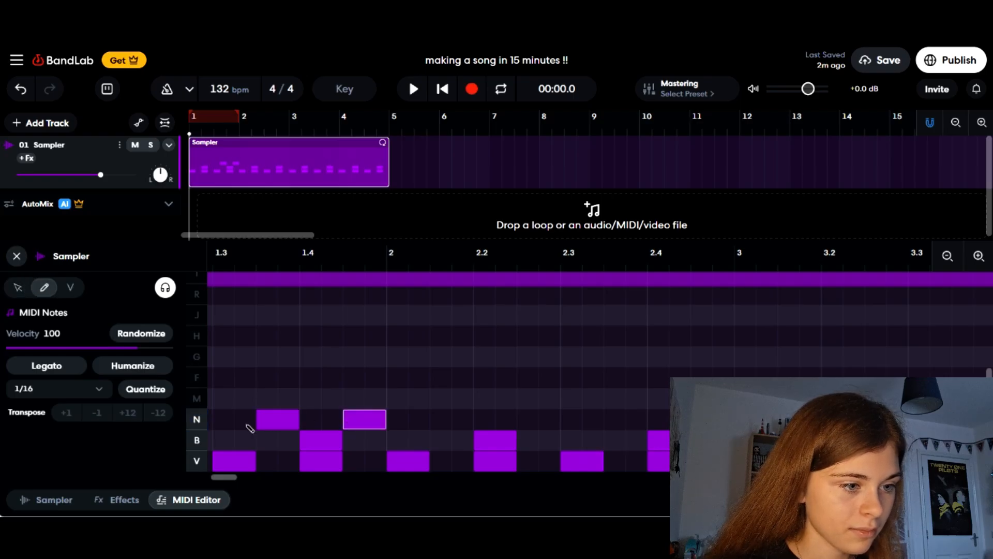
Duplicate the off-beat hi-hat notes across all four bars of the region
left_click(19, 288)
scroll(231, 481, "left", 3)
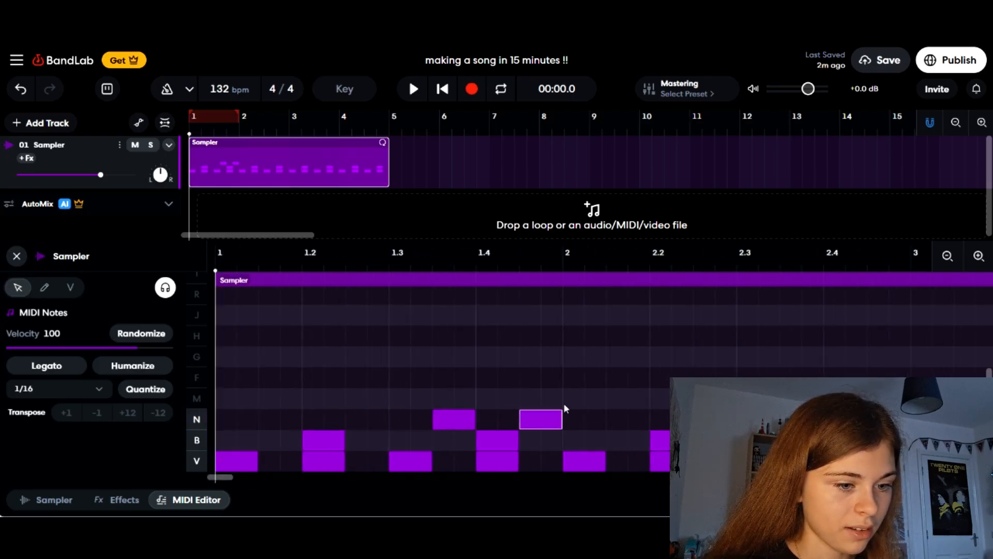
left_click_drag(600, 394, 283, 423)
left_click_drag(251, 373, 628, 419)
left_click_drag(261, 371, 908, 420)
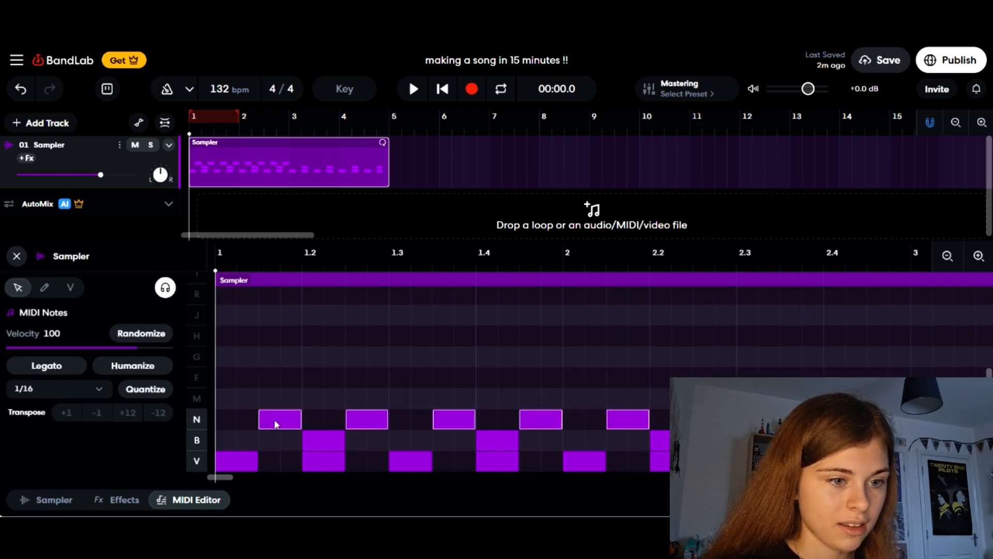
left_click(629, 420)
scroll(629, 420, "right", 3)
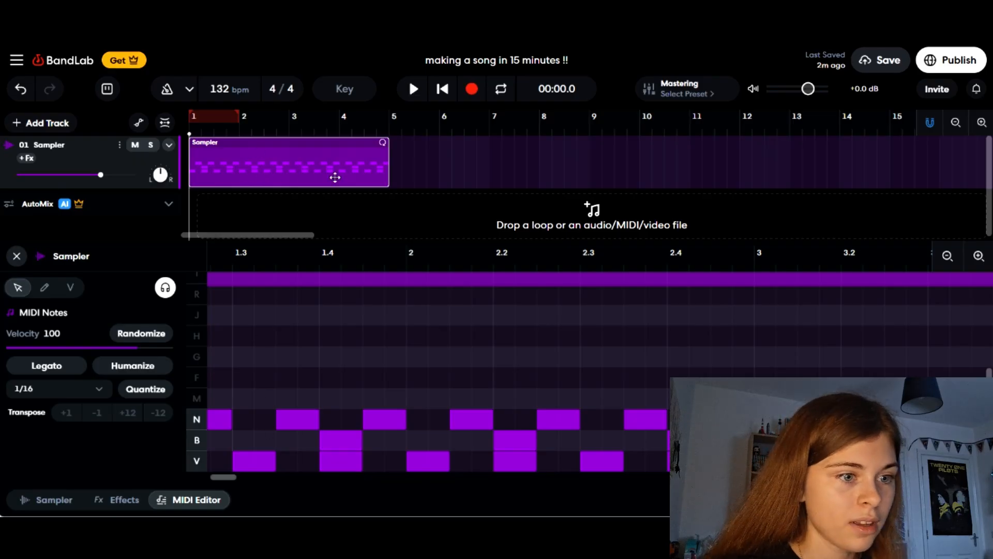
Move the four-bar drum region to bar 9 and create an empty one-bar region at bar 1
left_click_drag(335, 177, 649, 176)
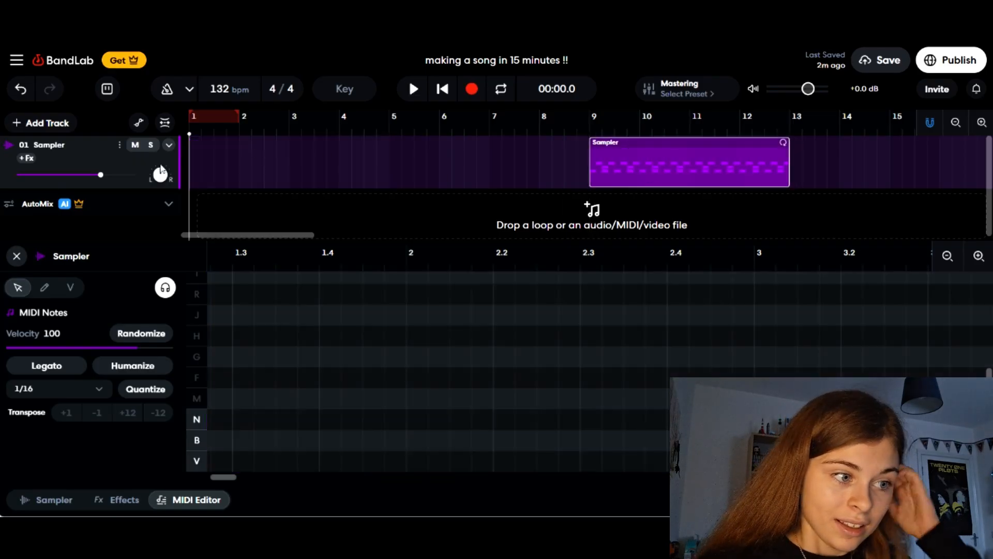
left_click(250, 194)
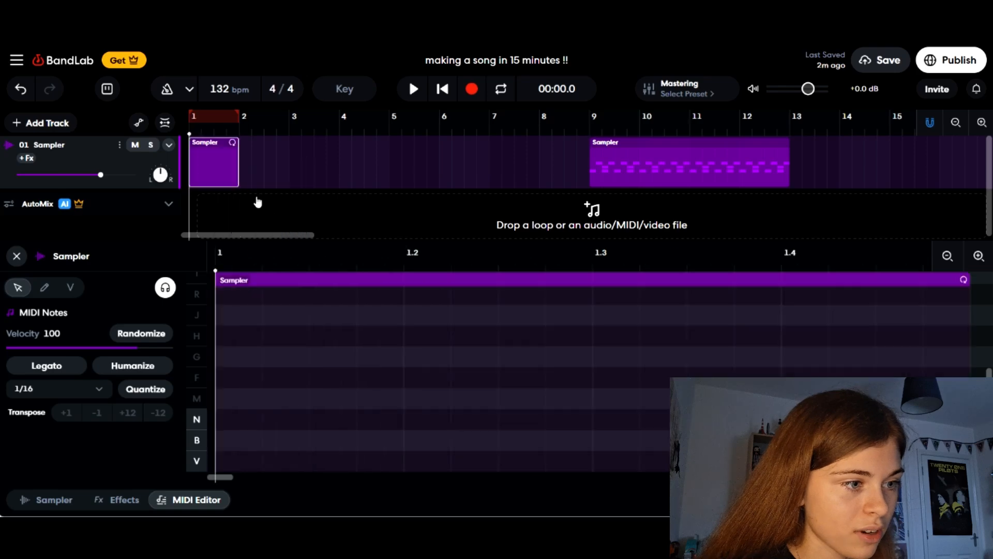
Draw off-beat hi-hats in row N and claps on beats 2 and 4 in row B of the bar 1 region
left_click(45, 287)
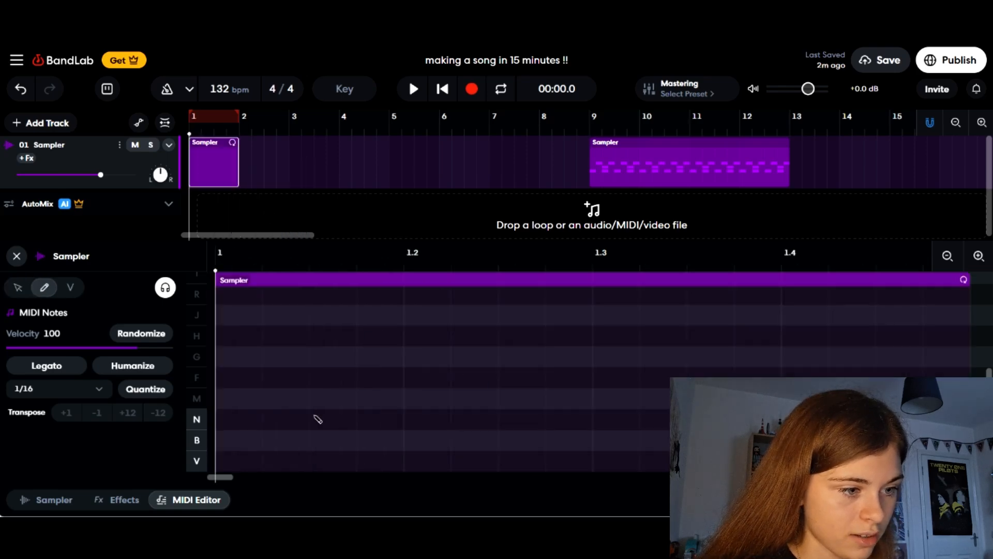
left_click(342, 419)
left_click(440, 440)
left_click(518, 420)
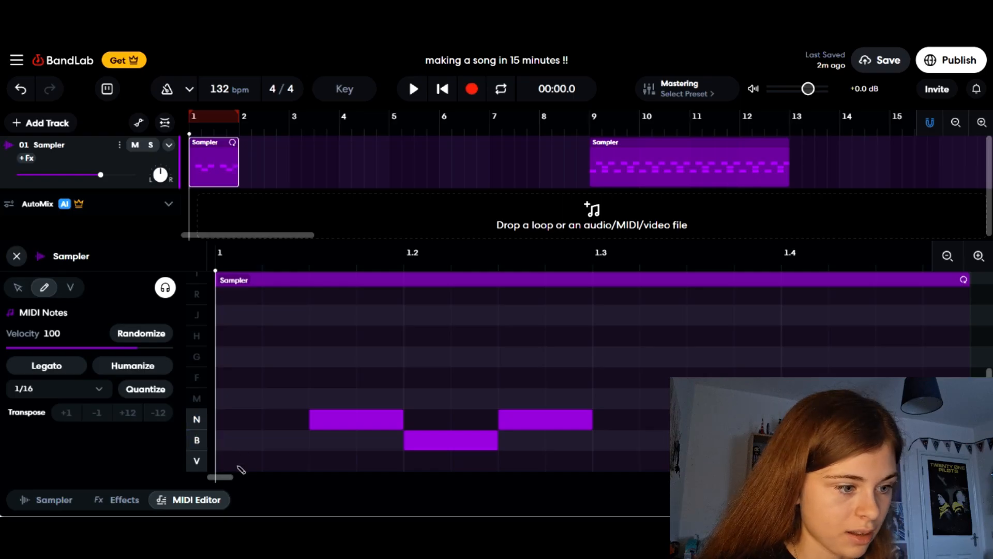
Copy the one-bar hi-hat and clap region into bars 2, 3 and 4
left_click(212, 499)
left_click_drag(220, 171, 312, 177)
left_click(212, 166, "shift")
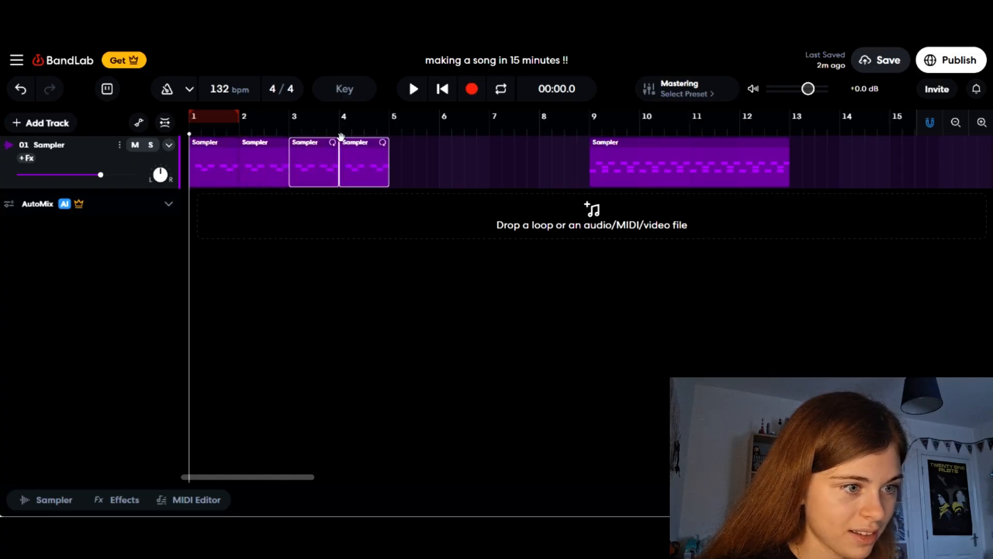
Select the bar 4 region and audition the kick, clap and hi-hat pads in the sampler
left_click(344, 132)
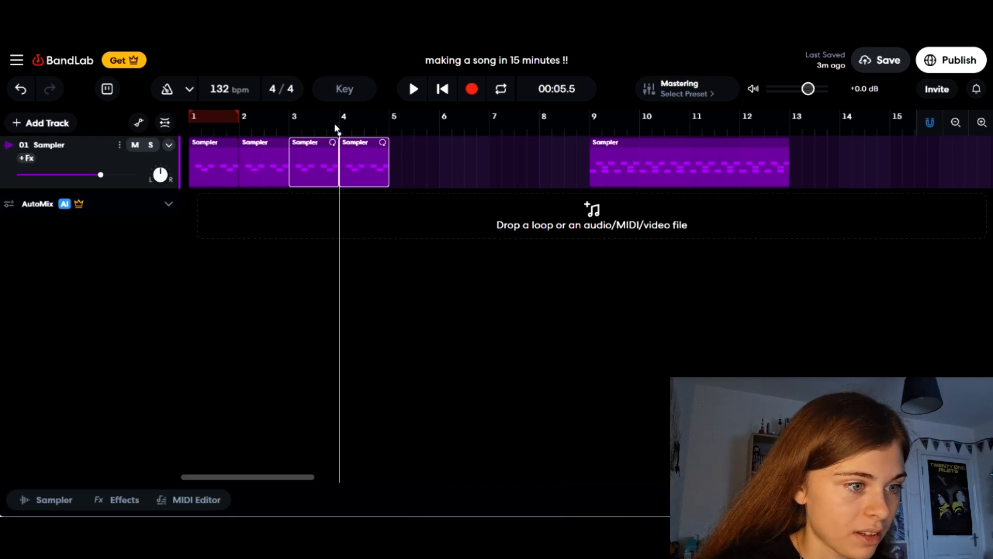
left_click(109, 162)
left_click(356, 175)
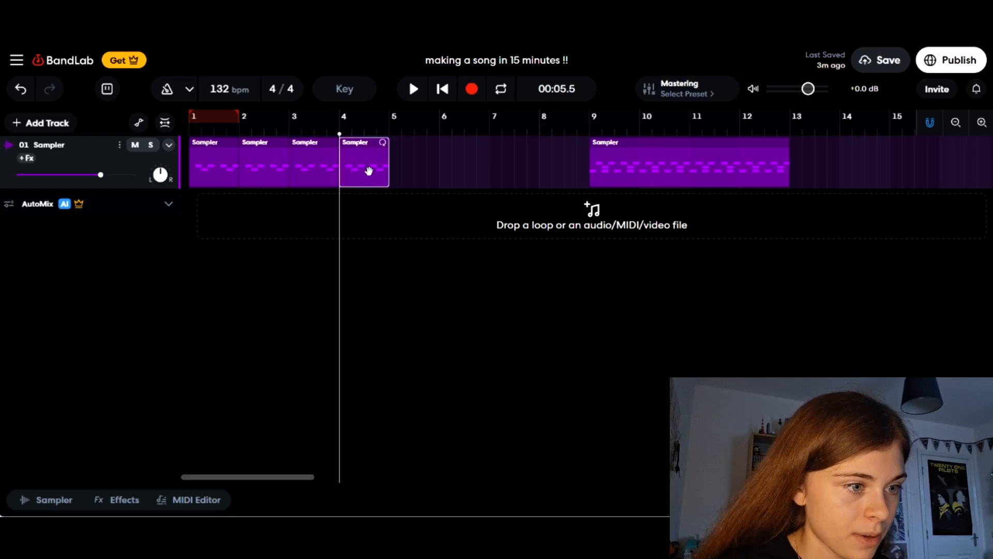
left_click(78, 497)
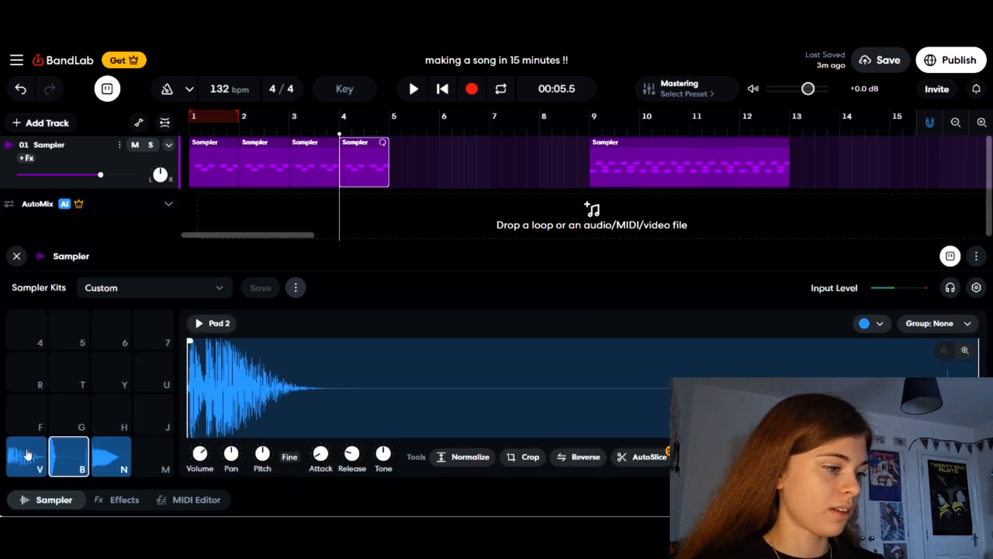
left_click(28, 455)
left_click(69, 455)
left_click(111, 455)
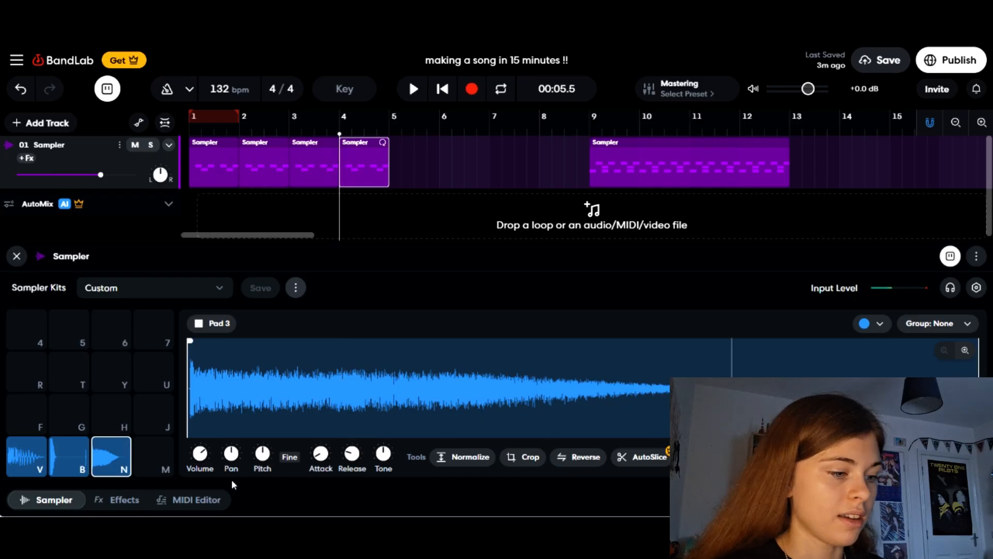
Add two extra clap notes to bar 4, one sixteenth before and one sixteenth after beat 3
left_click(220, 506)
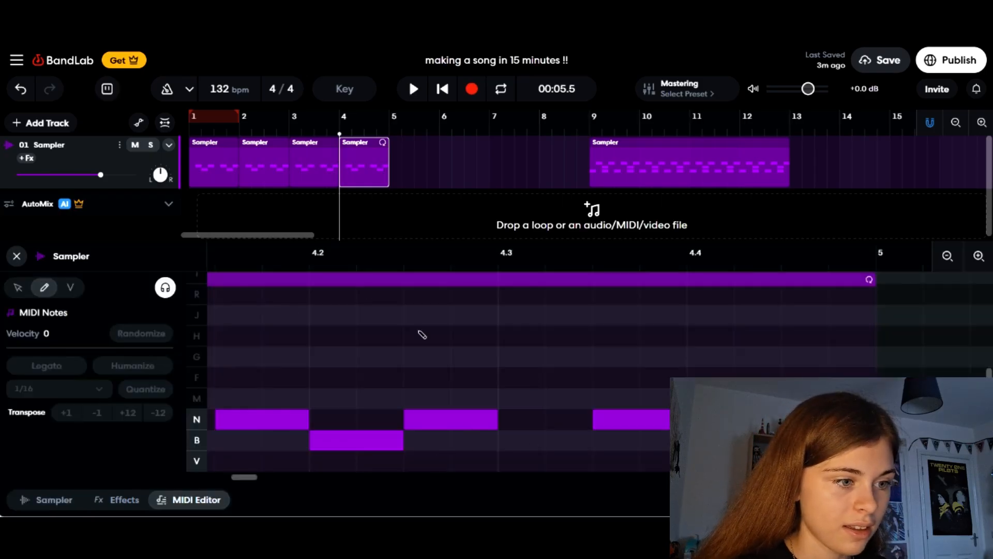
left_click(487, 440)
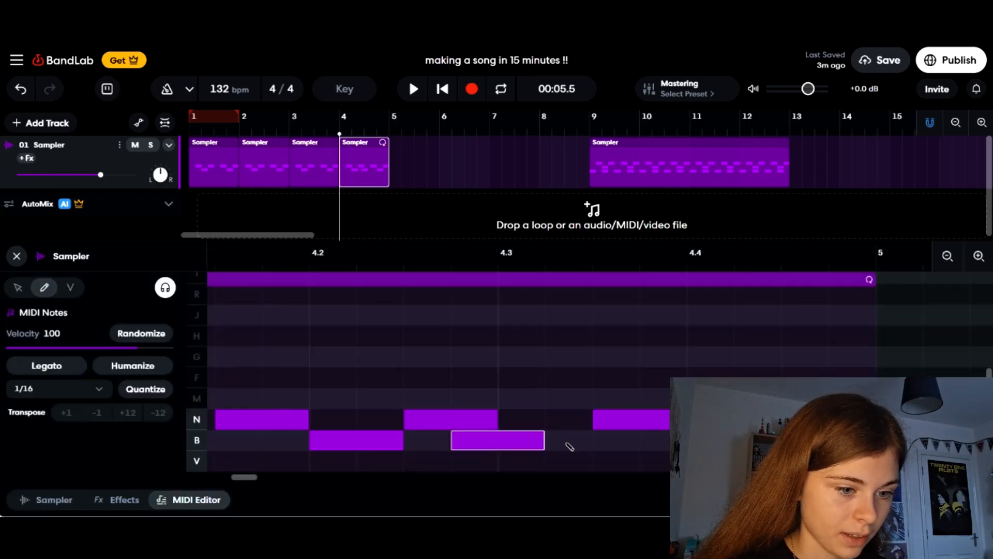
left_click(567, 441)
left_click(213, 510)
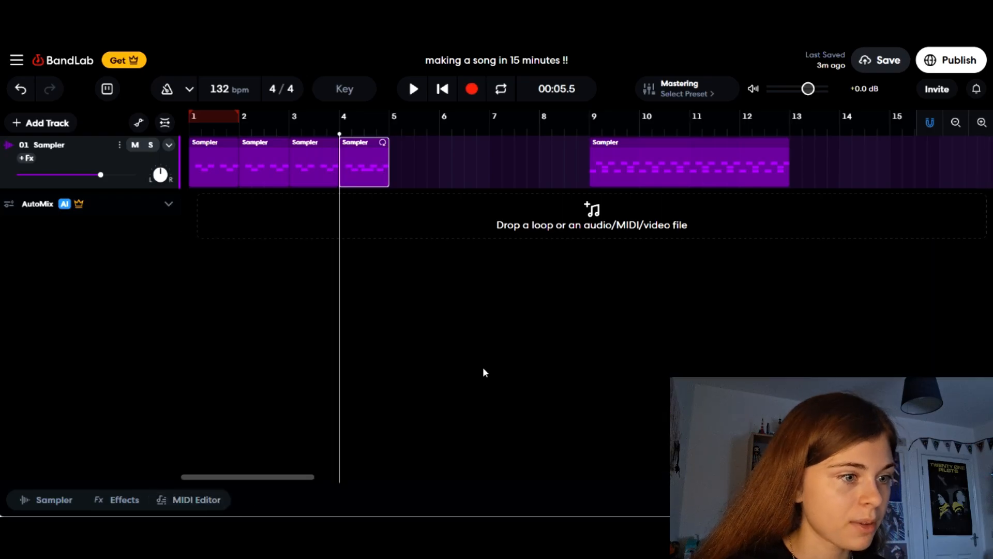
Copy the four one-bar regions of bars 1 to 4 into bars 5 to 8
left_click_drag(432, 151, 416, 175)
left_click(539, 132)
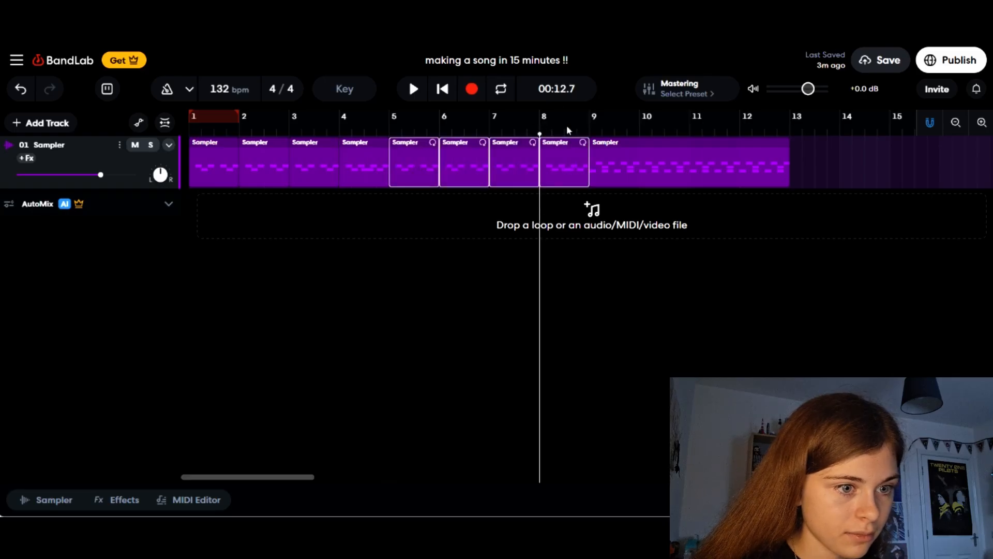
right_click(556, 168)
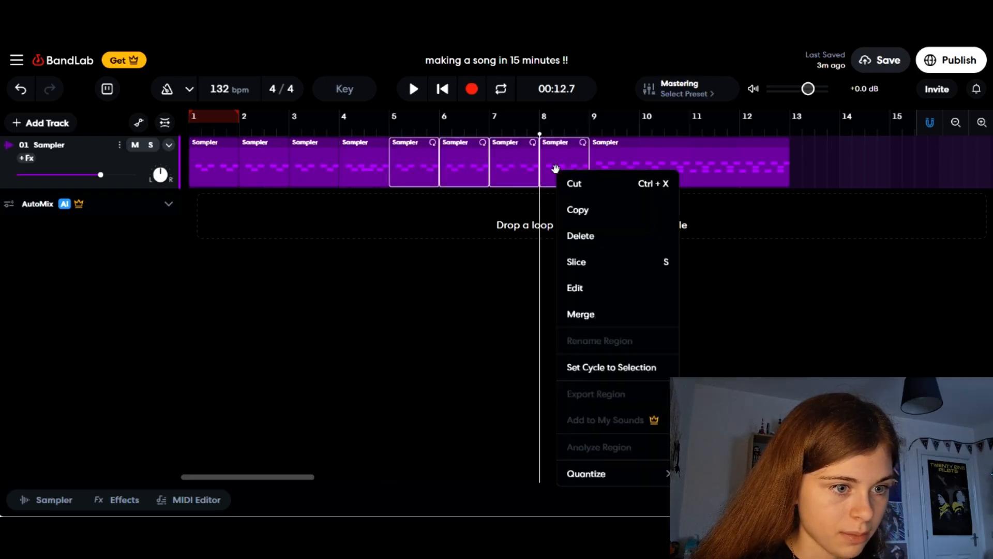
left_click(426, 392)
Add kick notes on all four beats of the bar 8 region
left_click(110, 164)
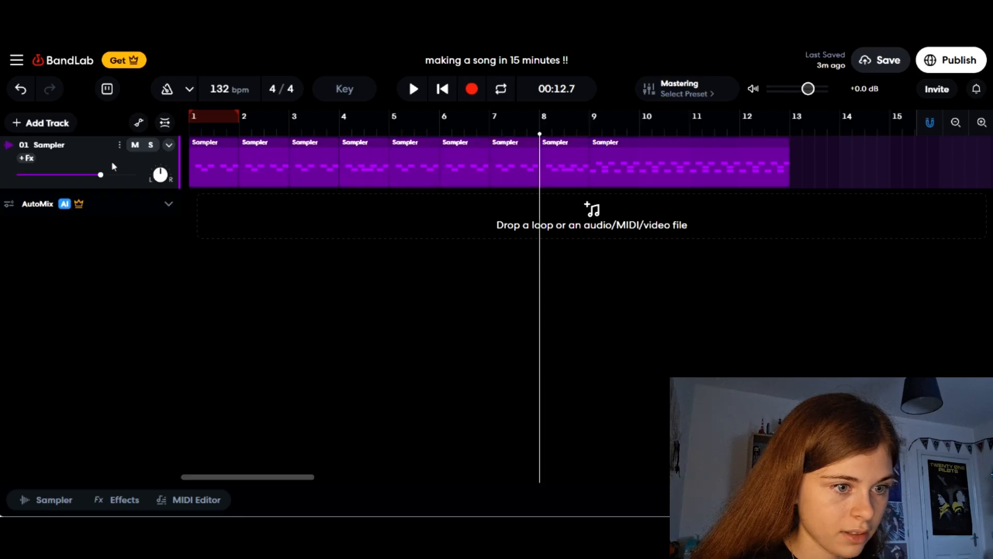
left_click(558, 163)
left_click(191, 507)
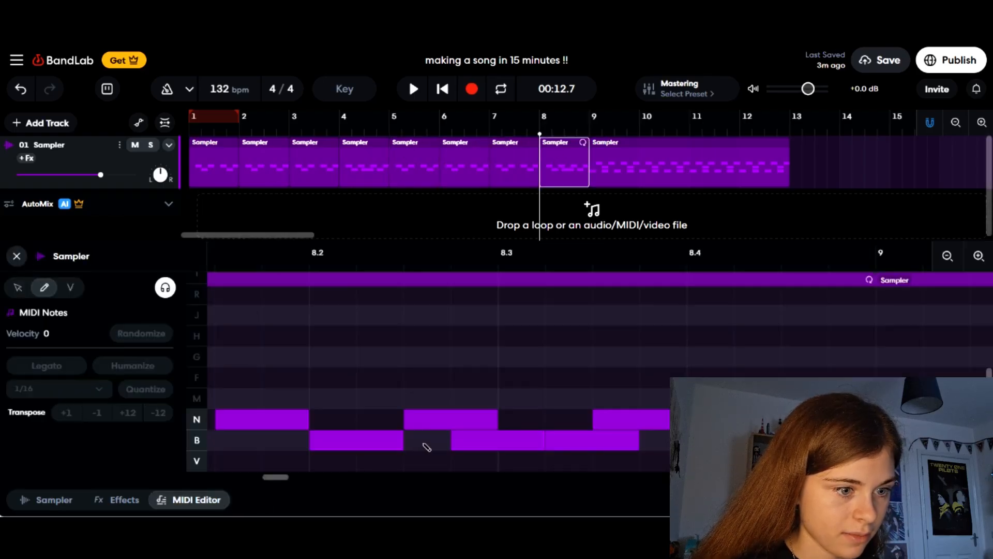
left_click(946, 264)
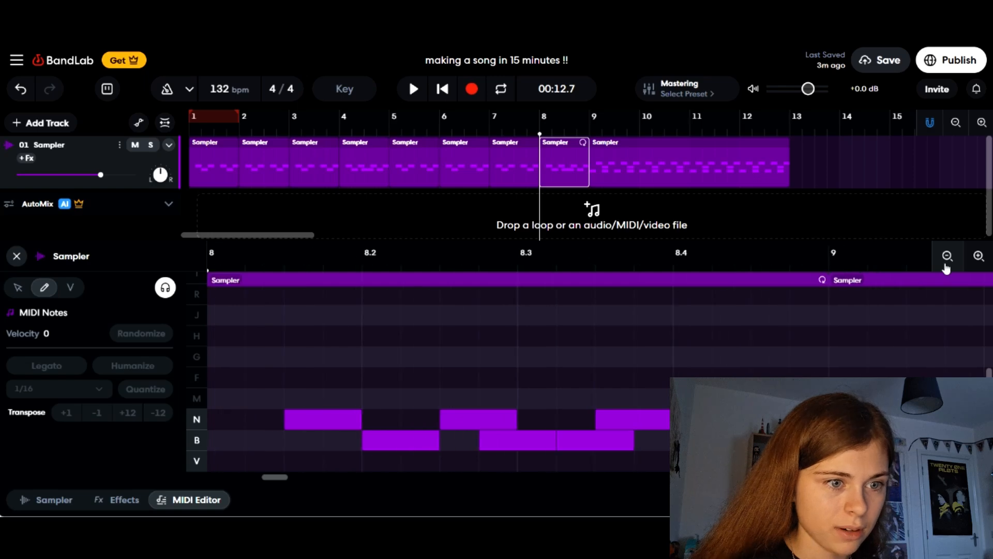
left_click(946, 257)
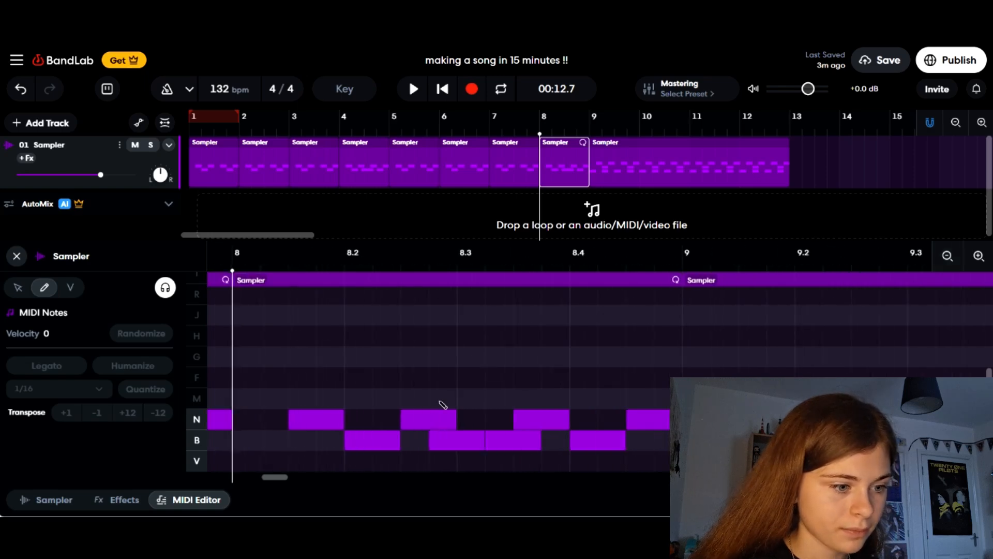
left_click(248, 462)
left_click(358, 462)
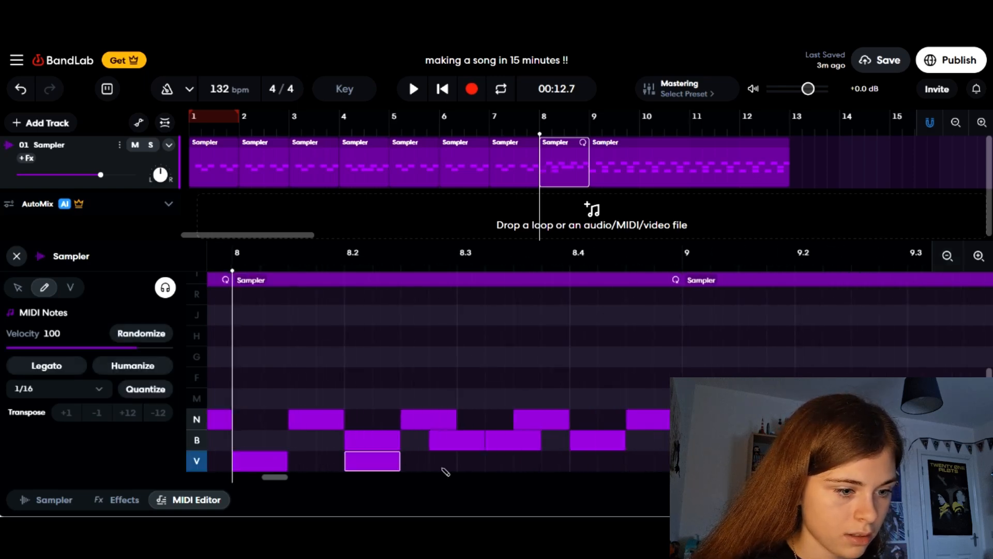
left_click(478, 462)
left_click(589, 462)
Remove the clap notes from the bar 8 region, keeping its kick and hi-hat notes
left_click(654, 422)
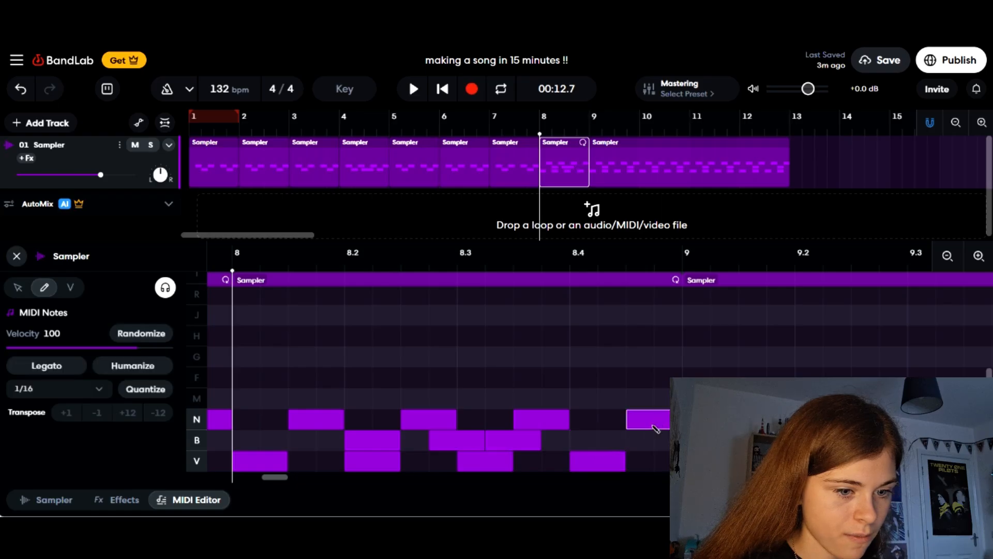
left_click_drag(653, 425, 522, 419)
left_click(516, 440)
left_click(640, 424)
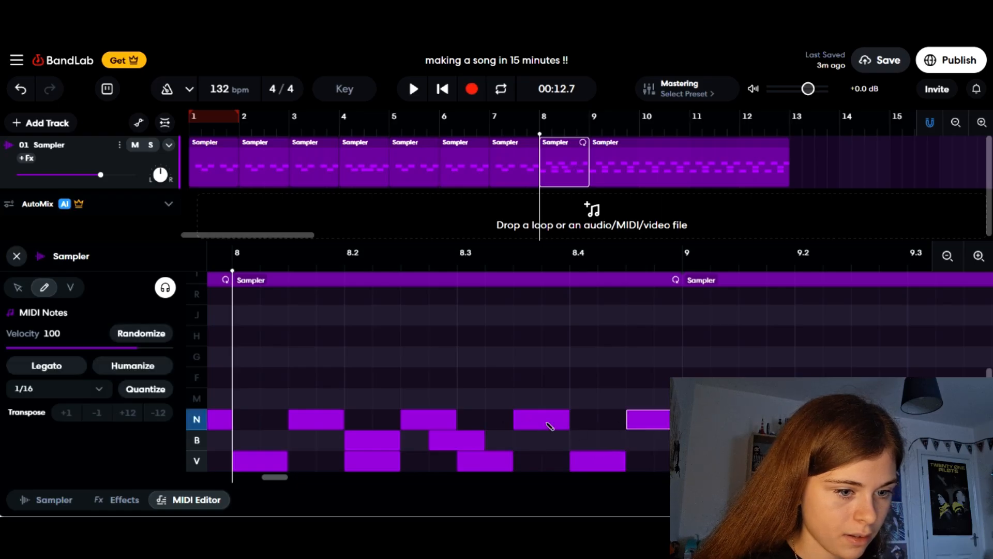
left_click(445, 443)
left_click(369, 443)
left_click(369, 443)
left_click(197, 499)
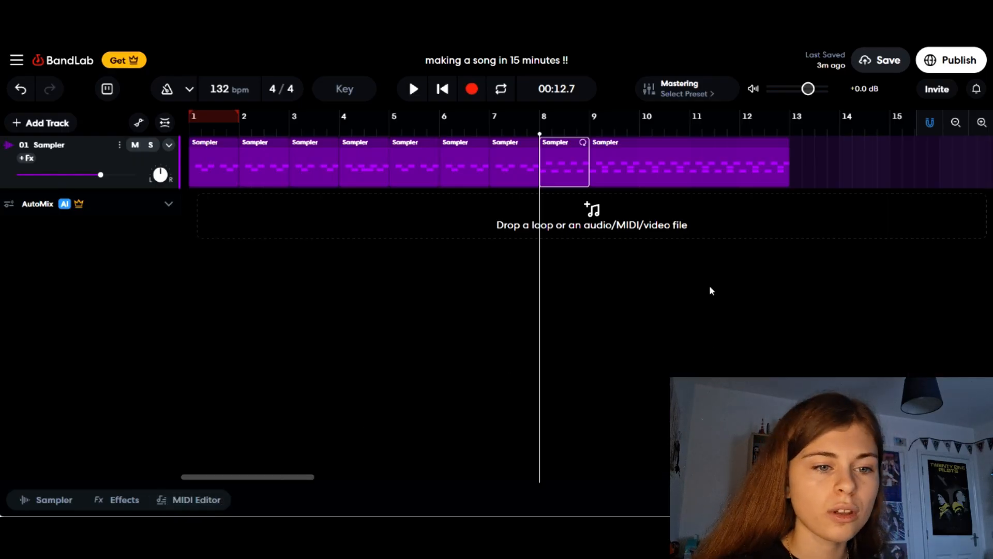
Copy the four-bar full drum pattern region from bar 9 to bar 13
left_click_drag(609, 166, 801, 148)
left_click(790, 133)
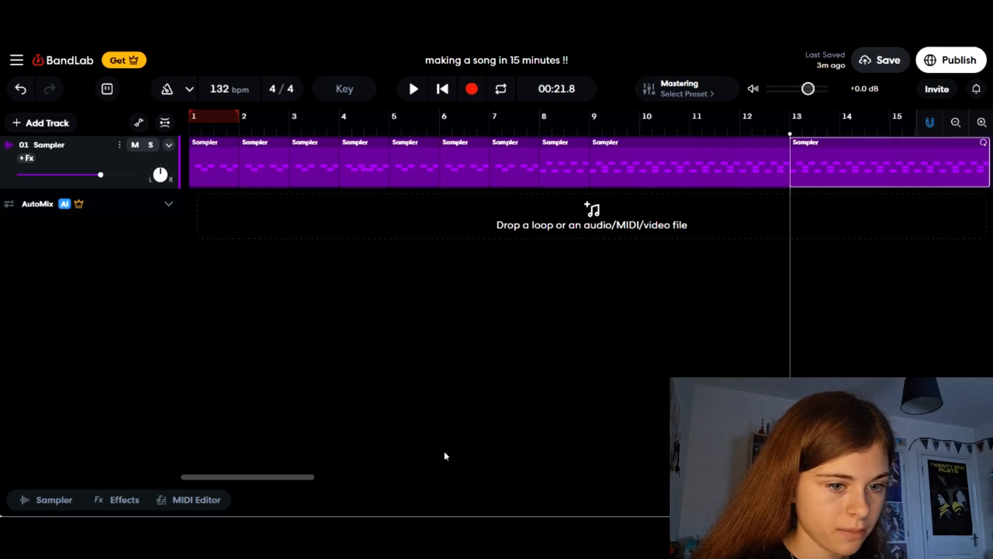
left_click_drag(309, 477, 343, 476)
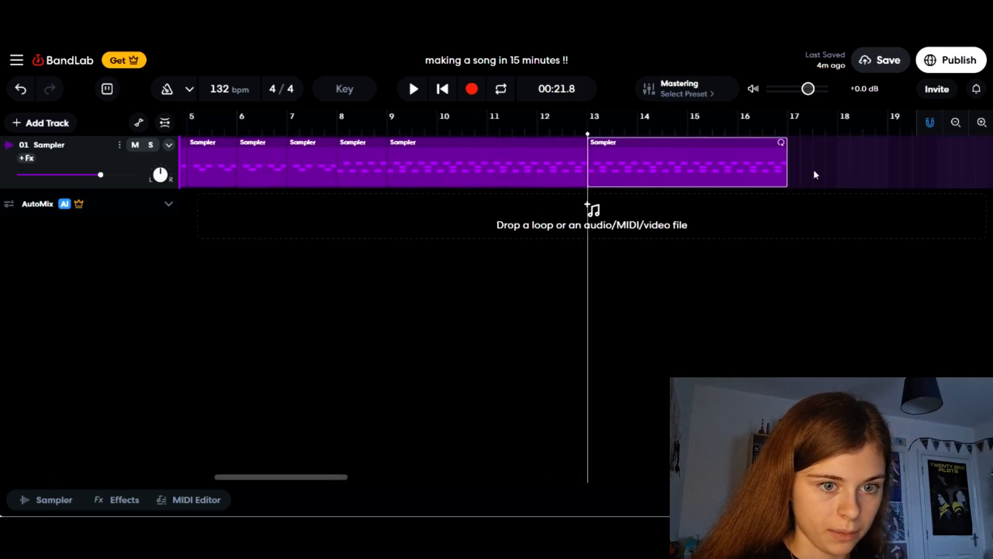
Copy the two full-pattern regions at bars 9 and 13 to bar 17, and delete the surplus copy at bar 21
left_click_drag(814, 172, 533, 184)
left_click_drag(470, 173, 868, 162)
left_click_drag(289, 477, 347, 478)
left_click(350, 127)
left_click(656, 178)
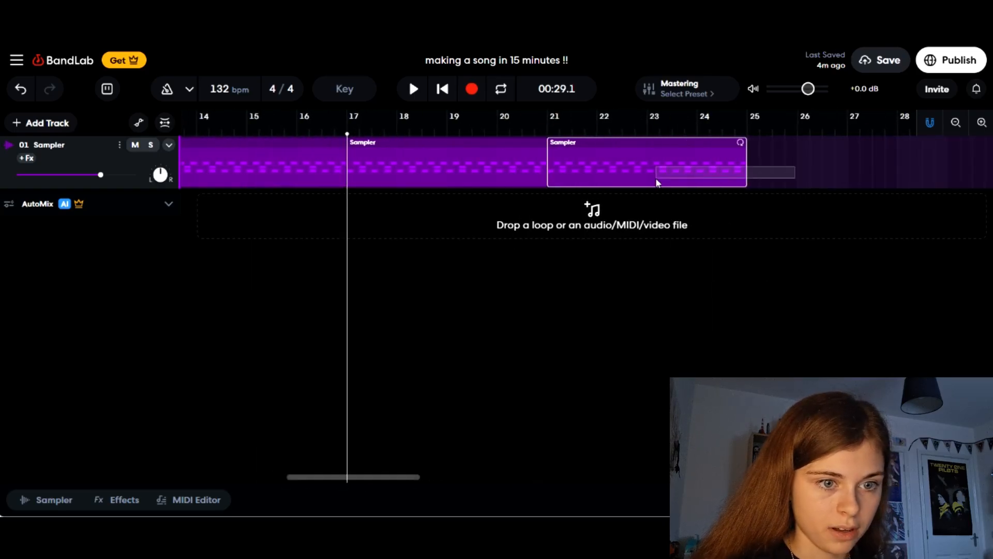
key("Delete")
Select the bar 17 region and filter the sample library to Hi-Hats one-shots
left_click(490, 180)
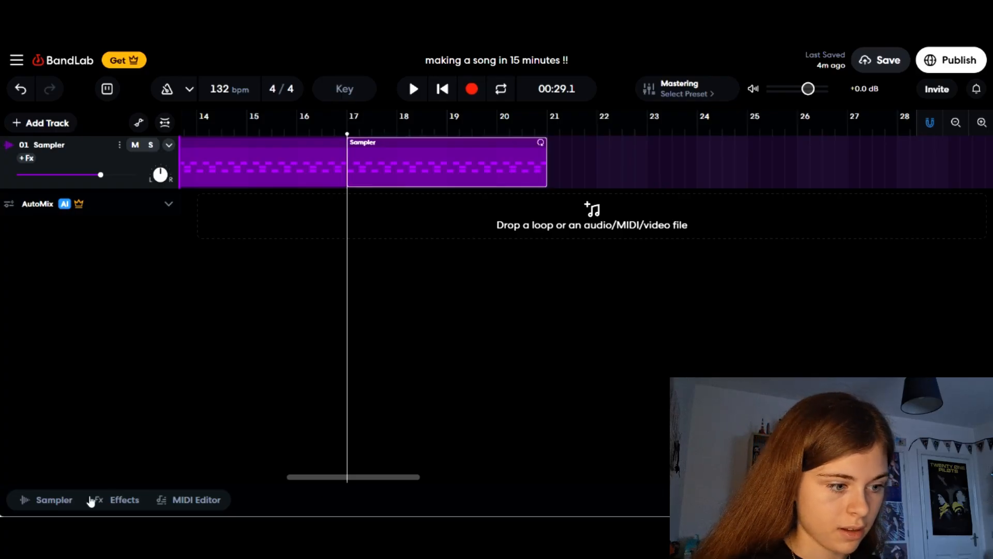
left_click(56, 506)
left_click(948, 256)
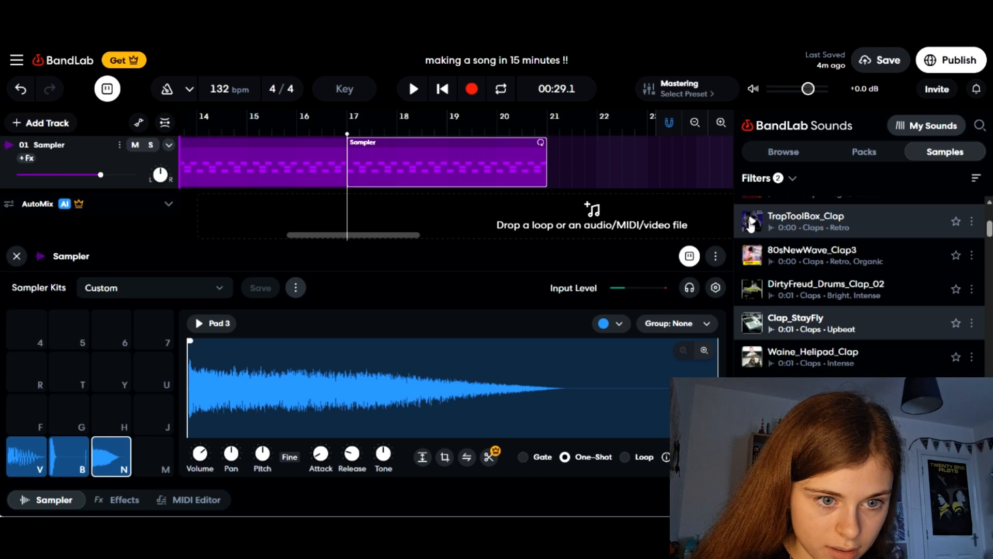
left_click(770, 178)
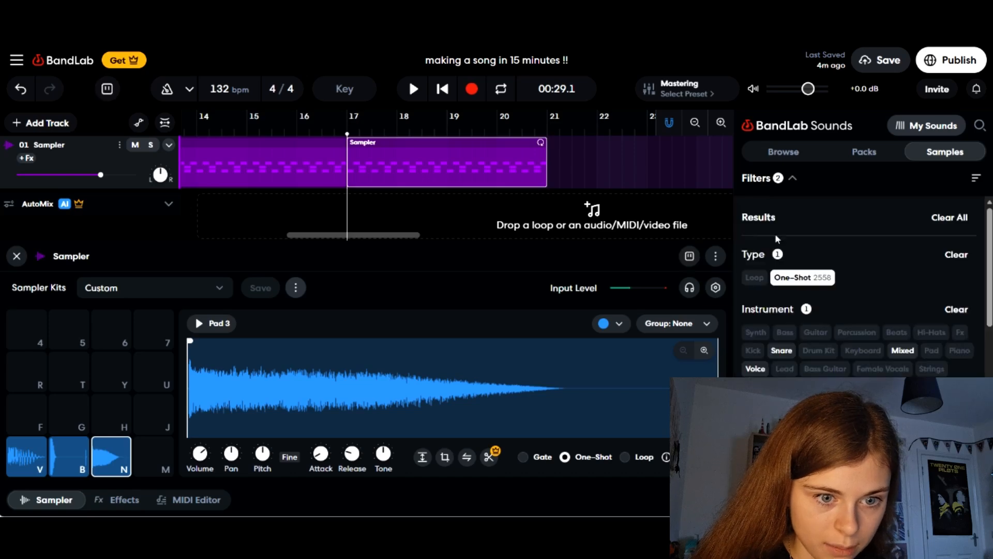
left_click(803, 279)
left_click(803, 279)
left_click(792, 388)
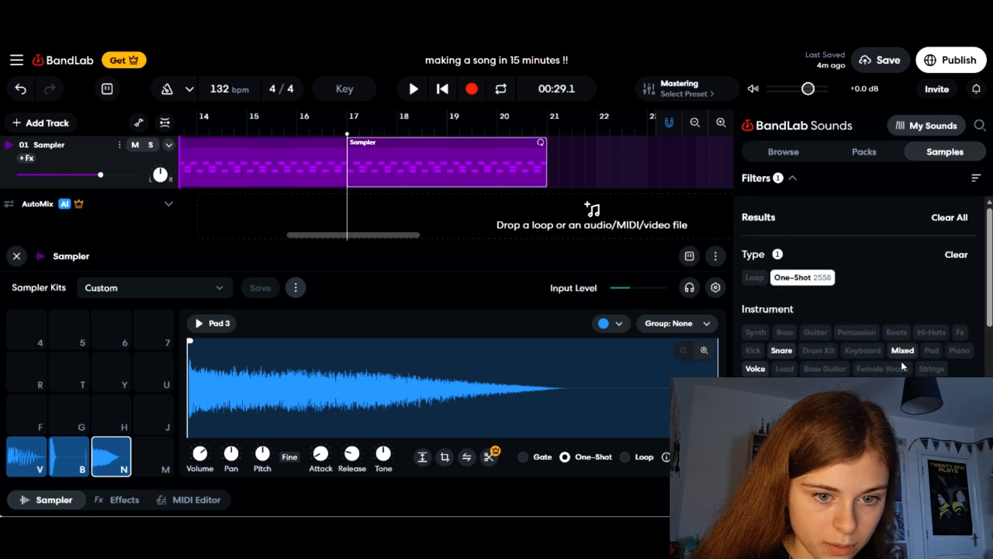
left_click(929, 333)
left_click(772, 180)
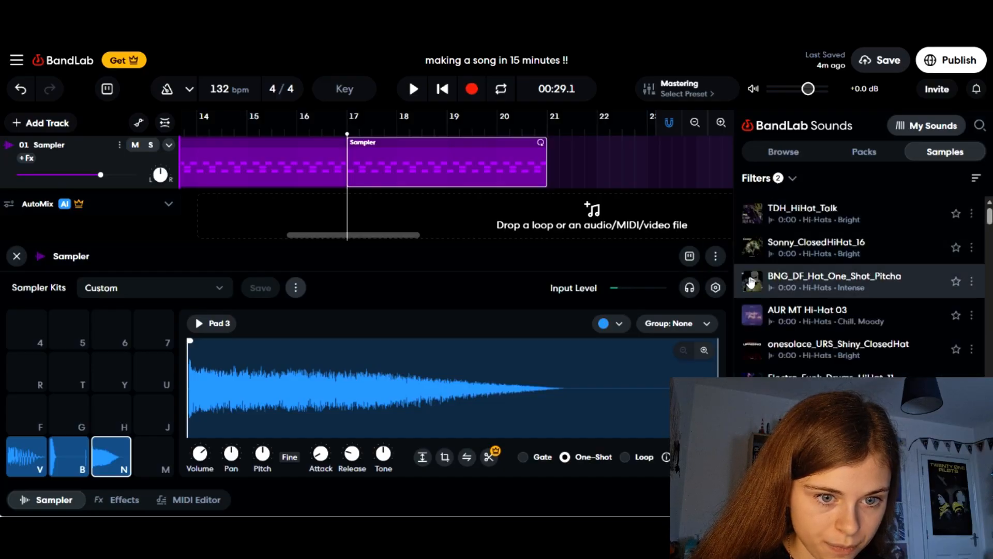
Preview the hi-hat samples and load Sonny_ClosedHiHat_16 onto the empty M pad of the sampler
left_click(751, 282)
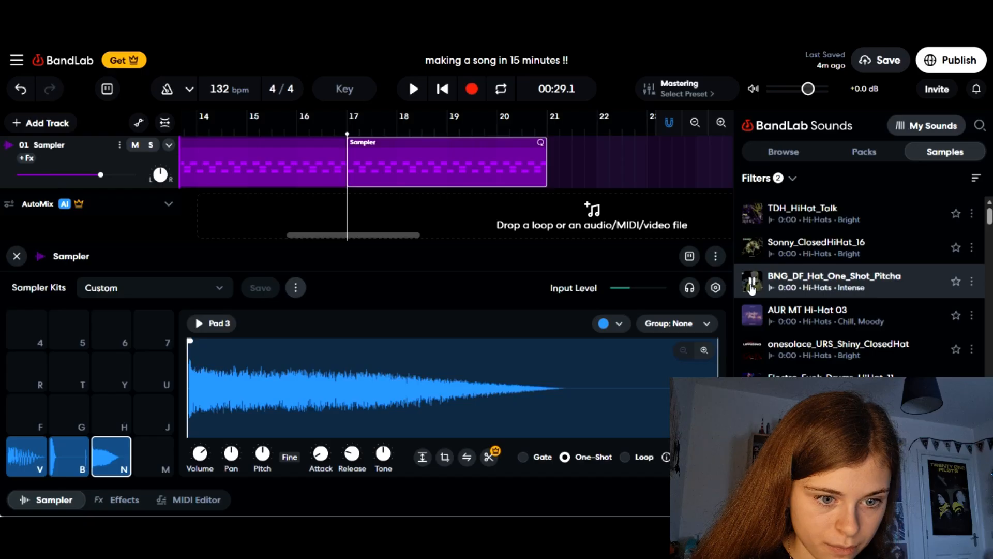
left_click(751, 248)
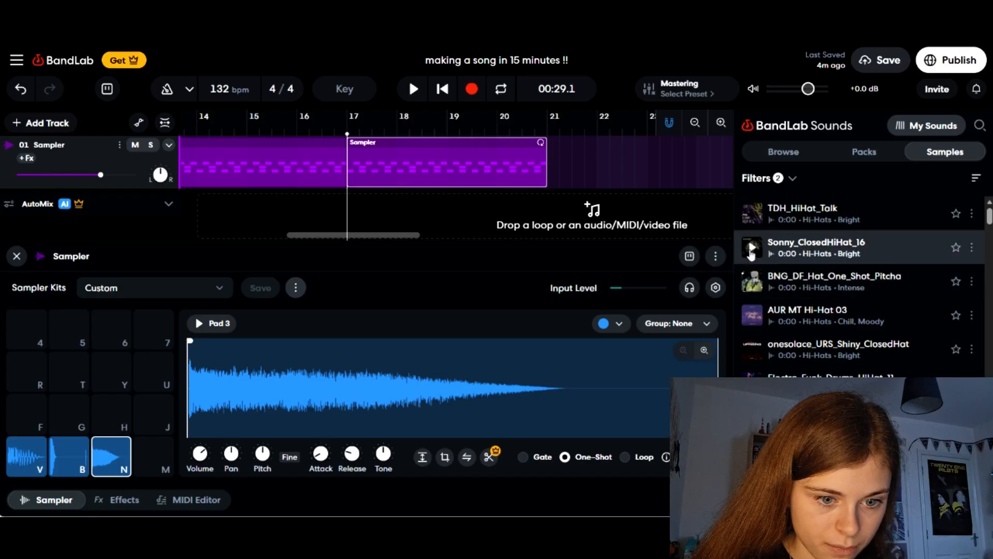
left_click_drag(871, 249, 157, 453)
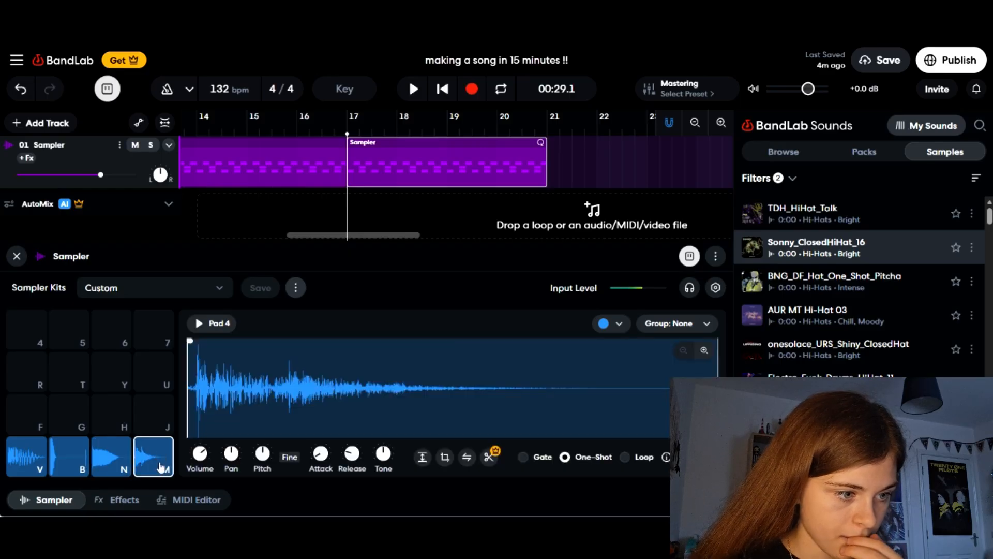
left_click(926, 500)
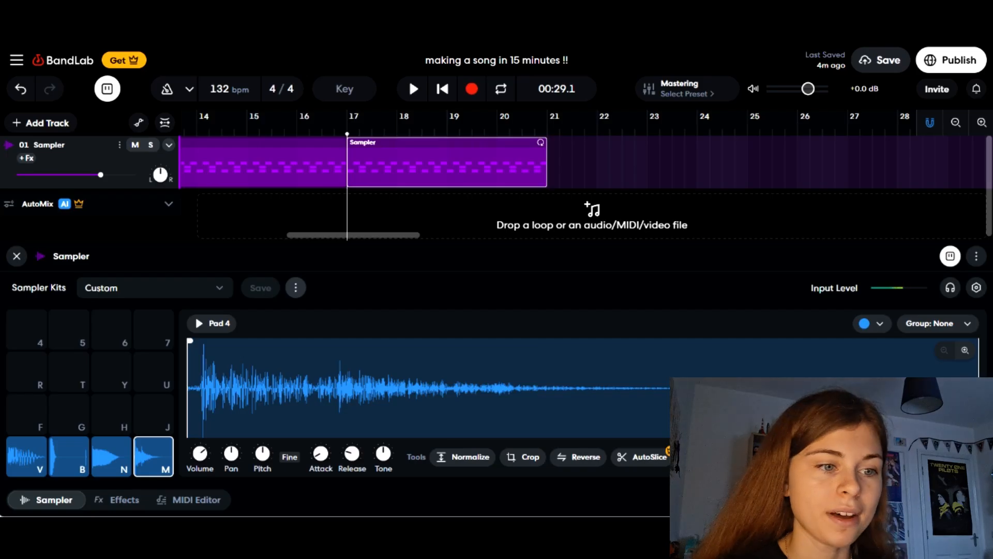
Add short sixteenth notes for the closed hi-hat pad M across the beats of bar 17
left_click(209, 501)
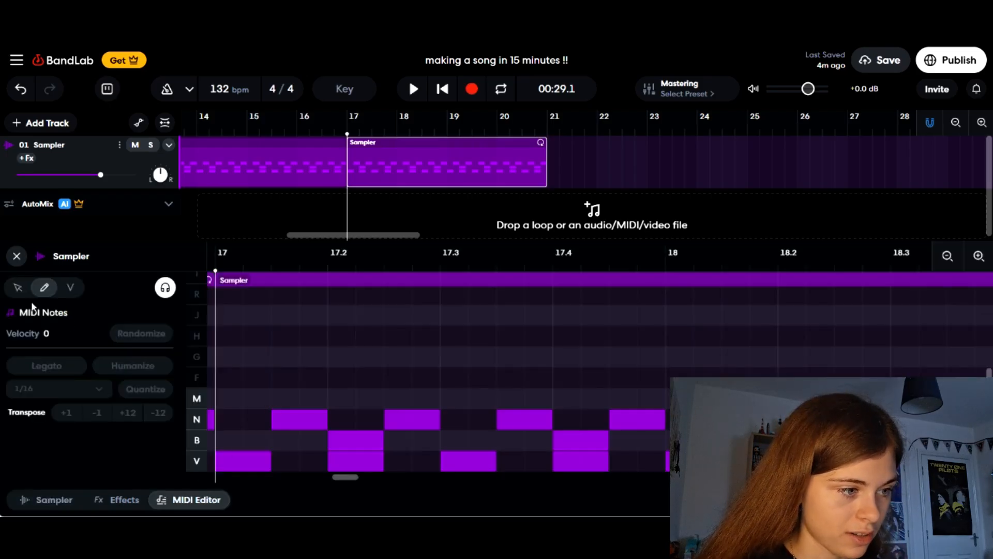
left_click(11, 291)
left_click(300, 417)
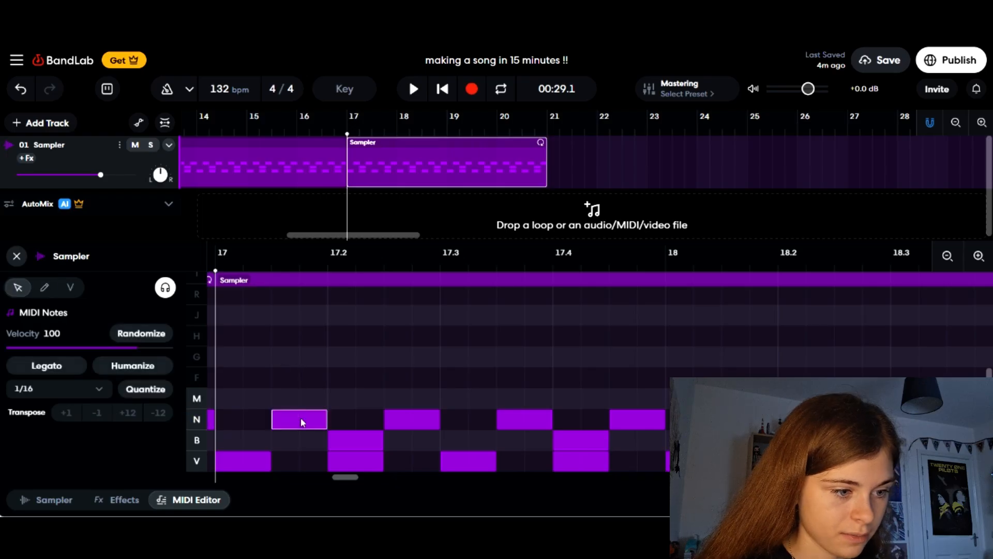
left_click_drag(302, 422, 380, 412)
left_click_drag(512, 373, 487, 410)
left_click_drag(702, 385, 405, 399)
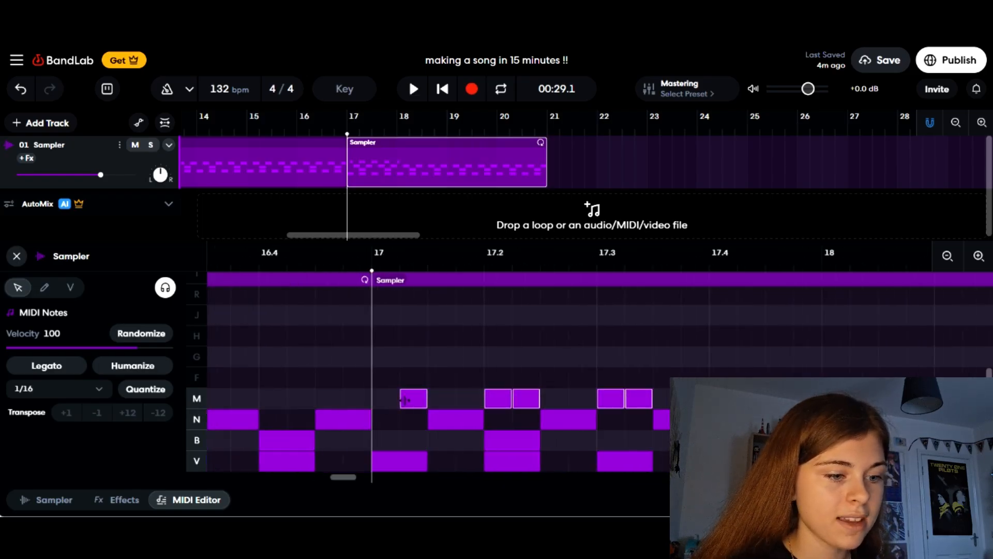
left_click(464, 401)
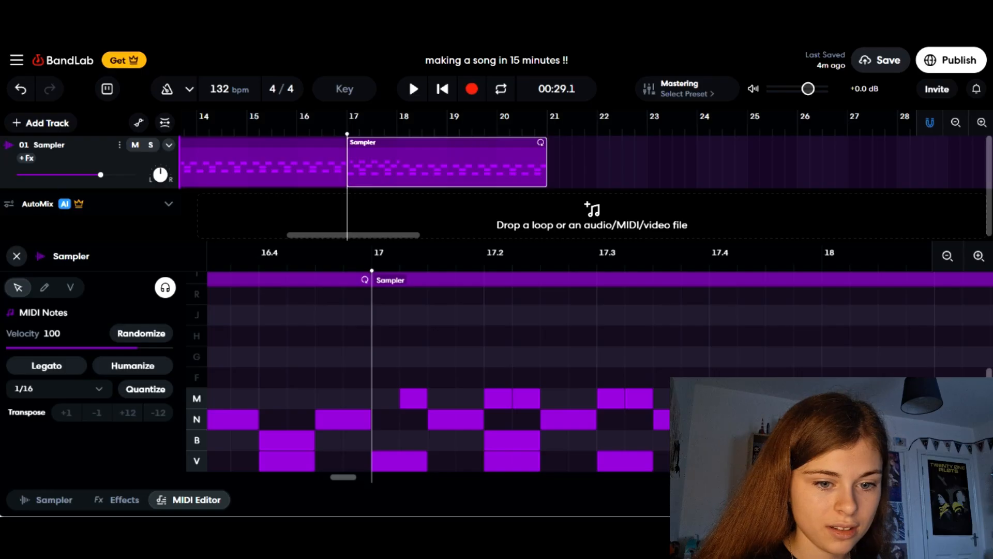
Copy the closed hi-hat sixteenth-note pattern on pad M through bars 18 to 20
left_click_drag(349, 477, 354, 477)
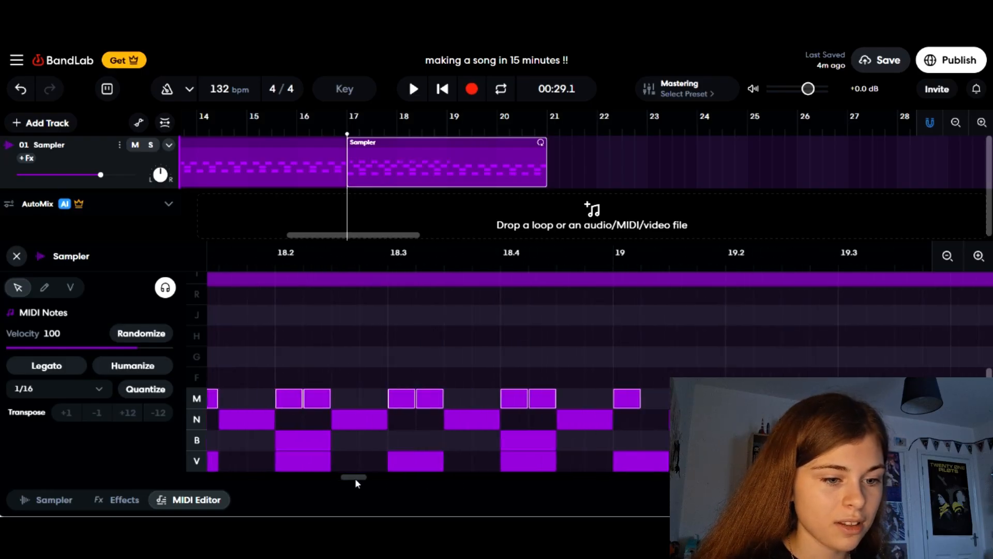
left_click_drag(666, 401, 812, 399)
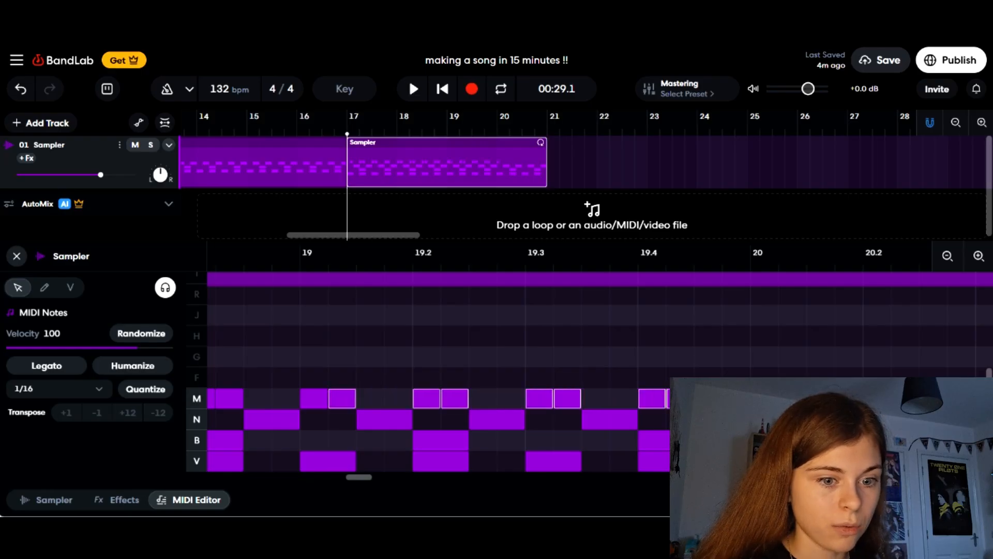
left_click_drag(539, 399, 963, 398)
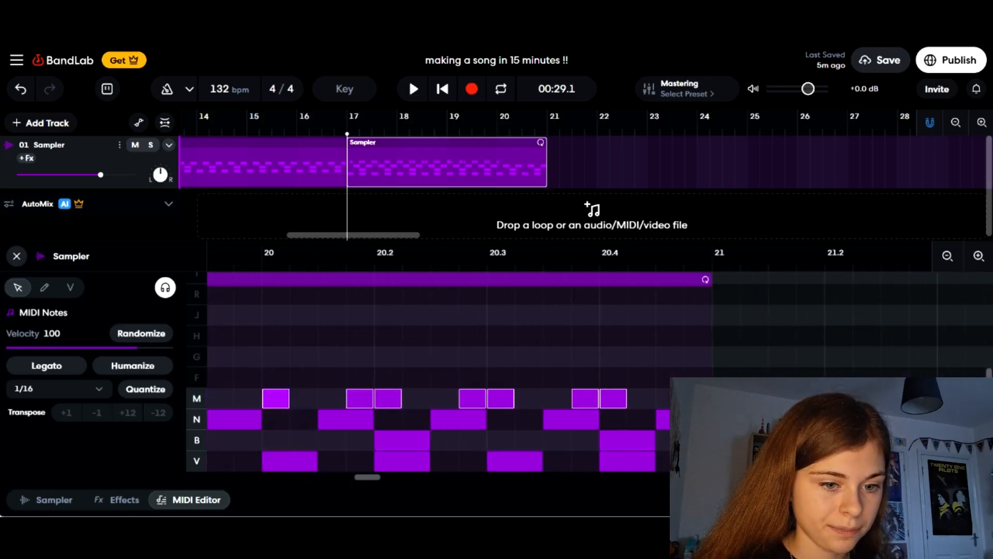
left_click(180, 500)
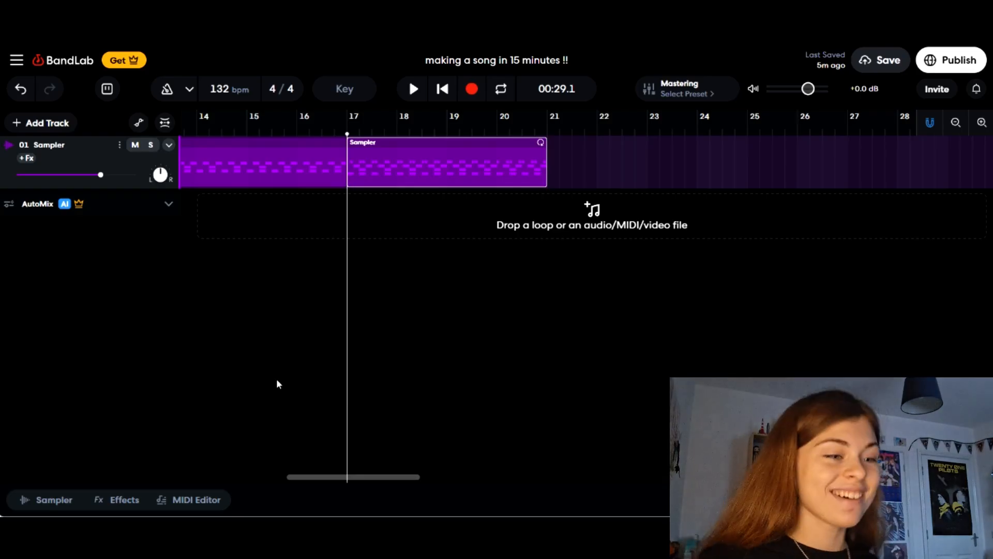
Return the playhead to bar 1 and add a virtual instrument track
left_click(270, 413)
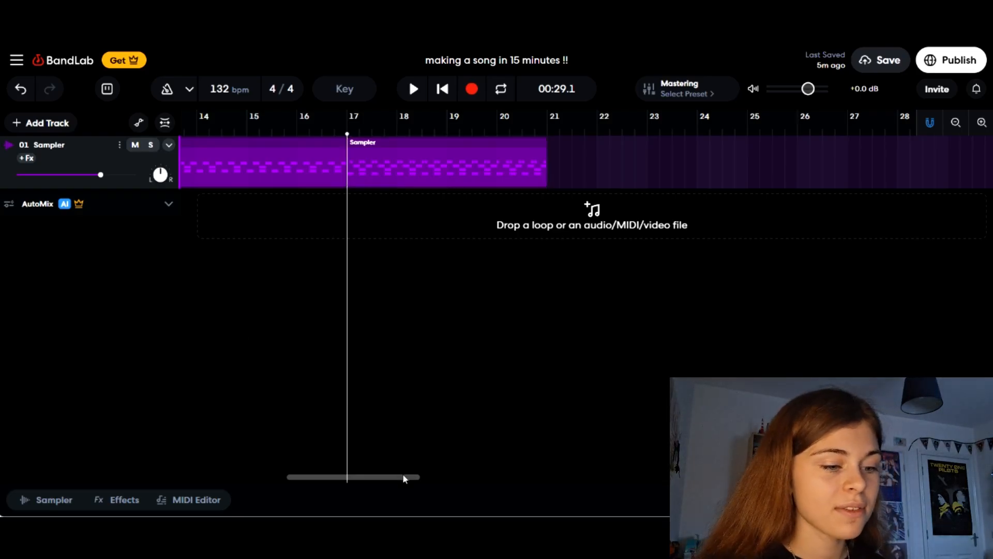
left_click_drag(404, 477, 234, 475)
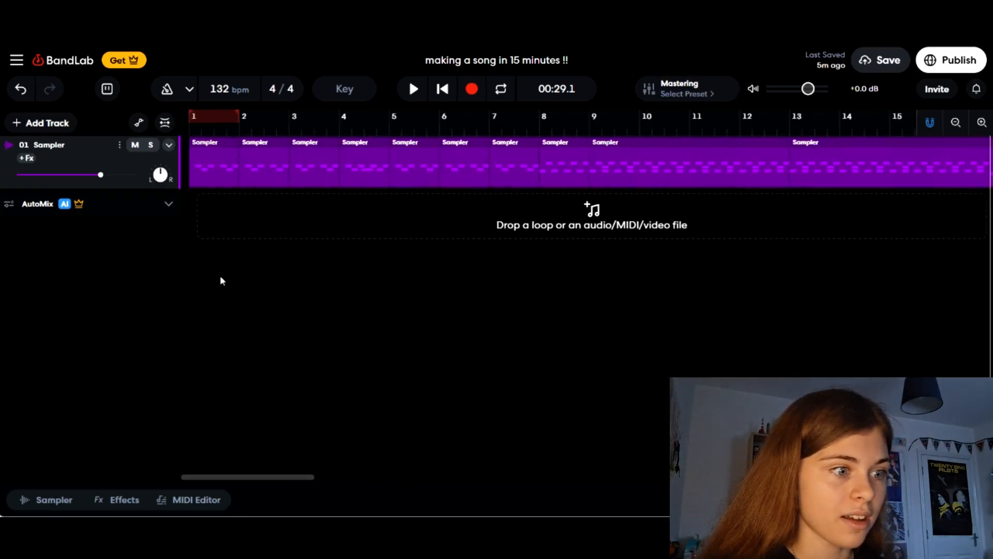
left_click(191, 133)
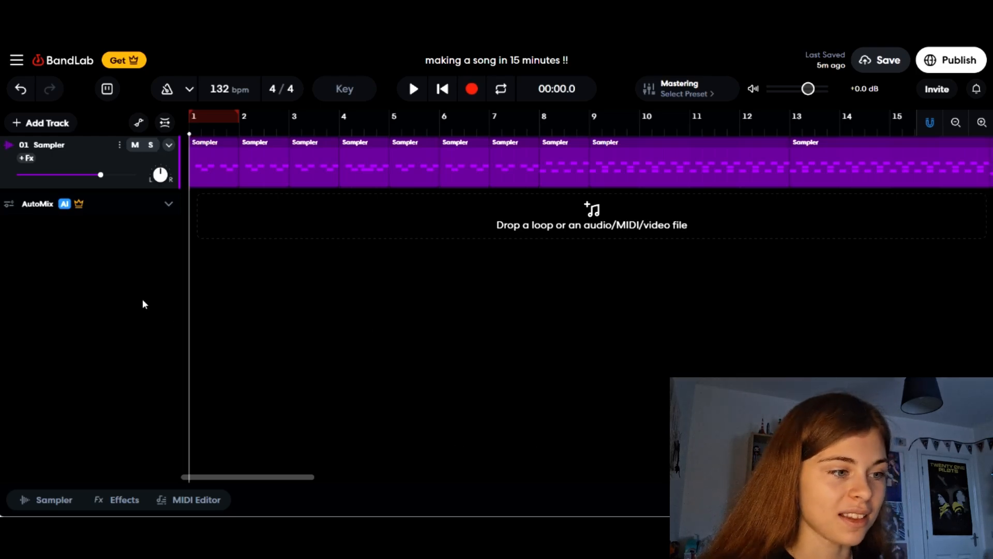
left_click(44, 128)
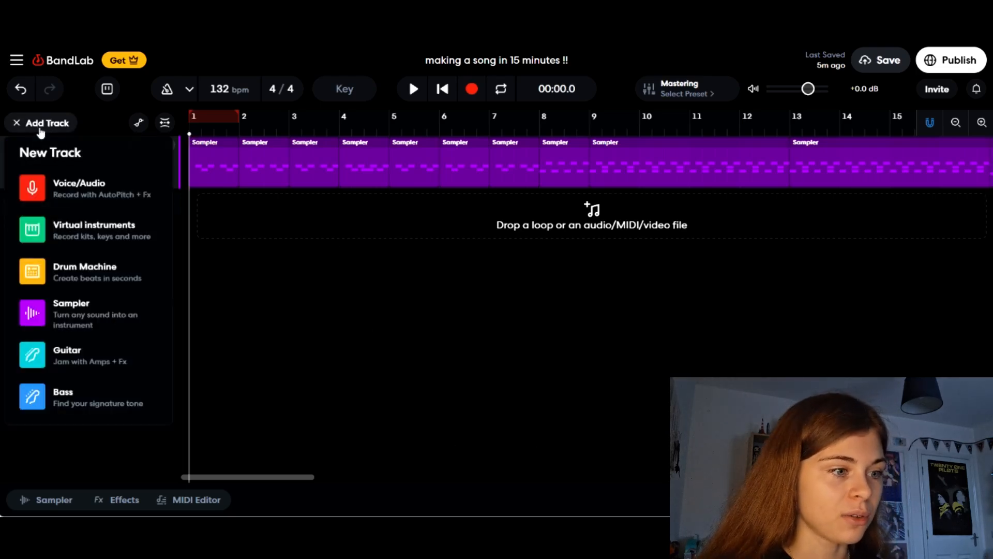
left_click(92, 222)
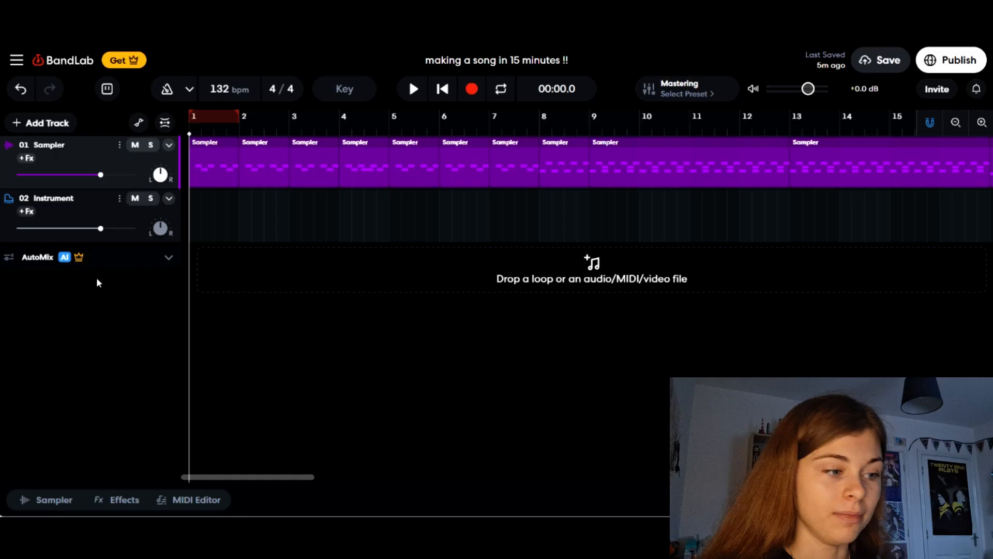
Open the new instrument track and load the Smooth Reese synth bass, found by searching for "reese"
left_click(94, 221)
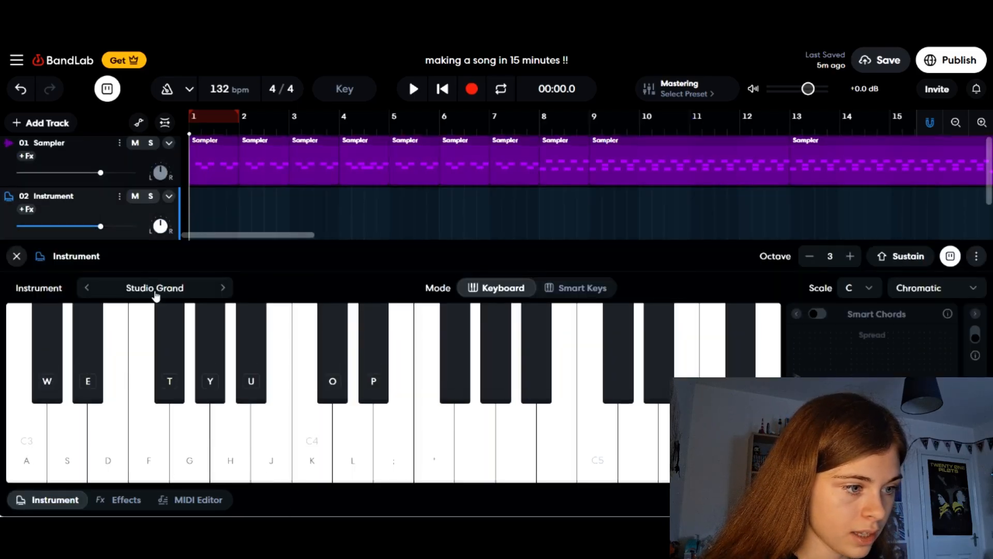
left_click(155, 289)
type("r")
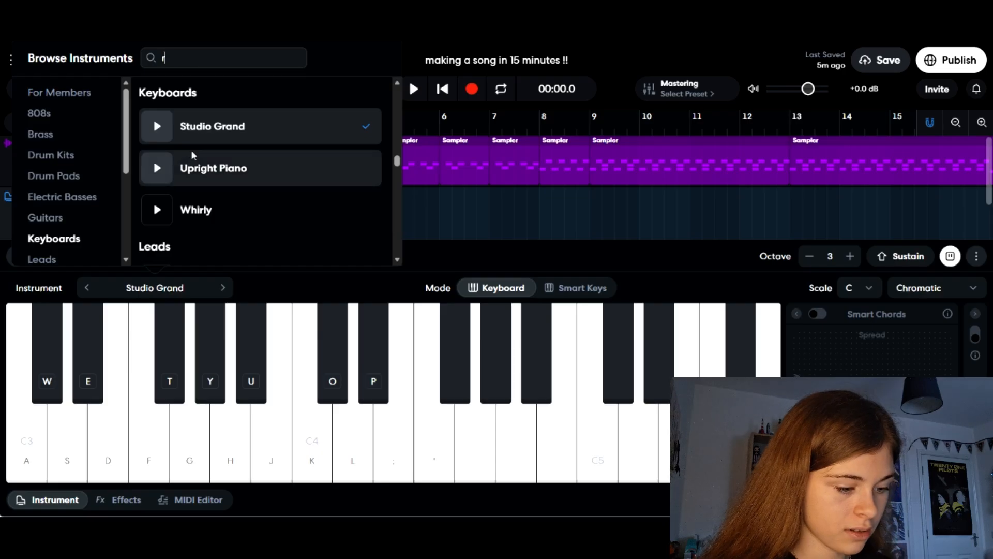
type("eese")
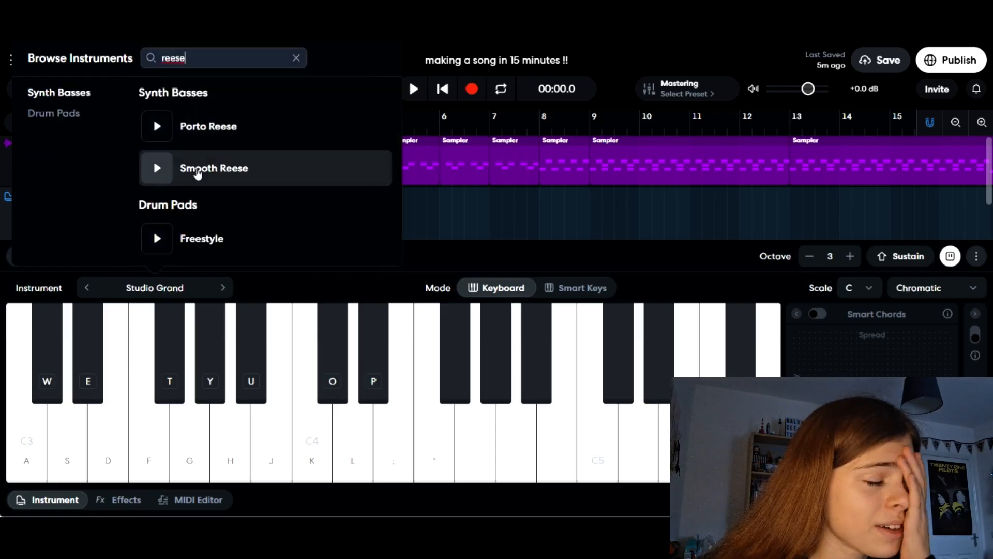
left_click(160, 171)
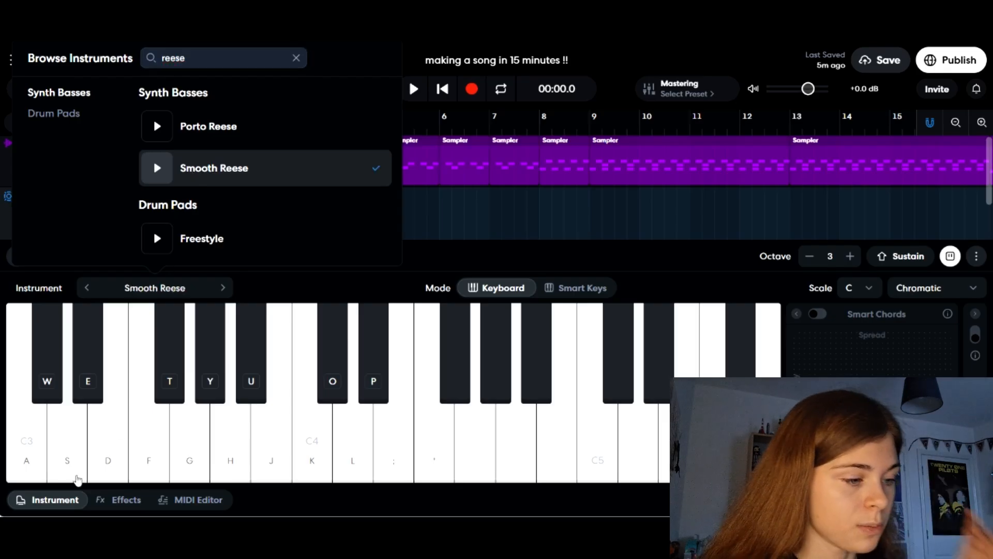
left_click(155, 290)
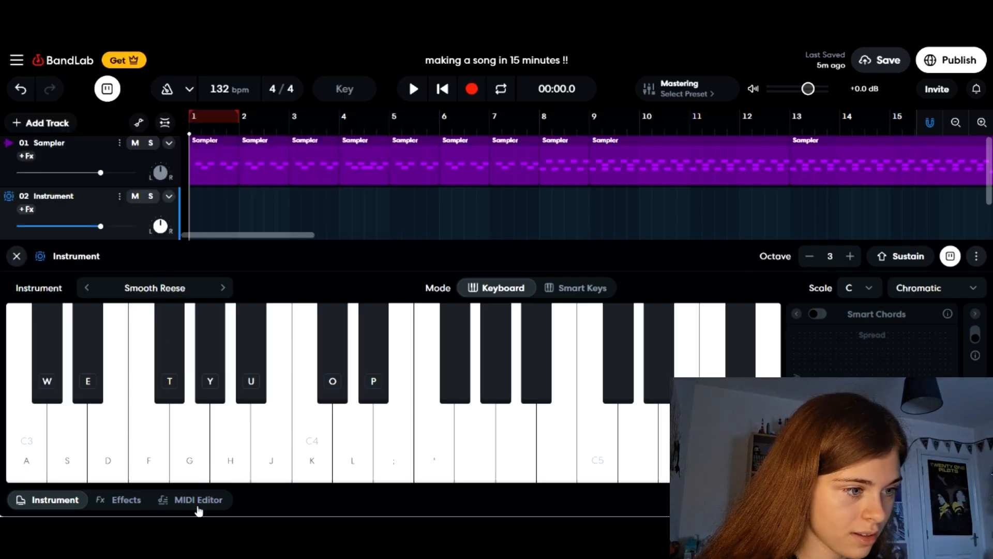
Try out low notes on the Smooth Reese keyboard to work out a bass line, lowering the octave to 2
left_click(195, 454)
left_click(117, 460)
left_click(65, 460)
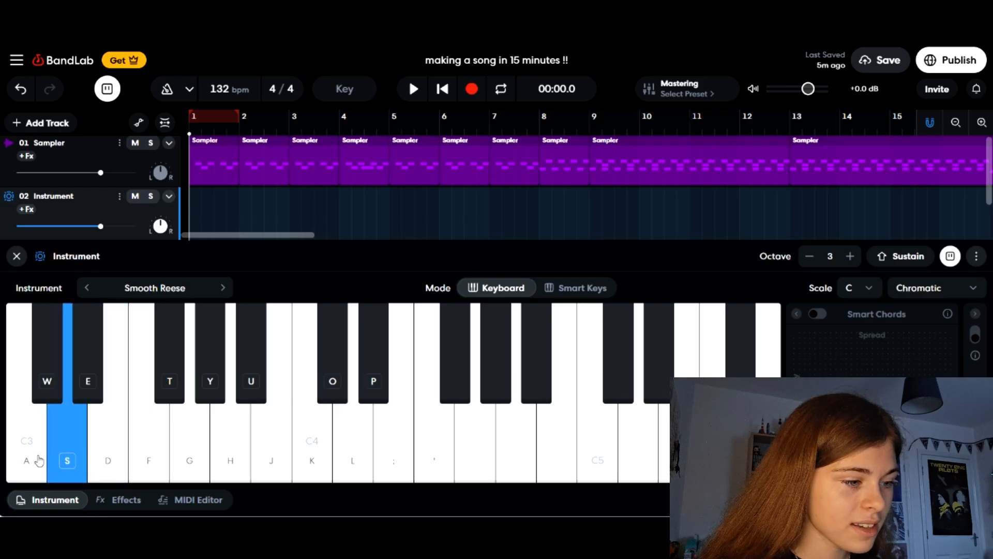
left_click(36, 461)
left_click(31, 461)
left_click(67, 462)
mouse_move(93, 463)
left_mouse_down()
mouse_move(255, 465)
mouse_move(73, 460)
mouse_move(262, 459)
mouse_move(40, 444)
mouse_move(268, 450)
mouse_move(38, 448)
mouse_move(279, 455)
mouse_move(37, 444)
left_mouse_up()
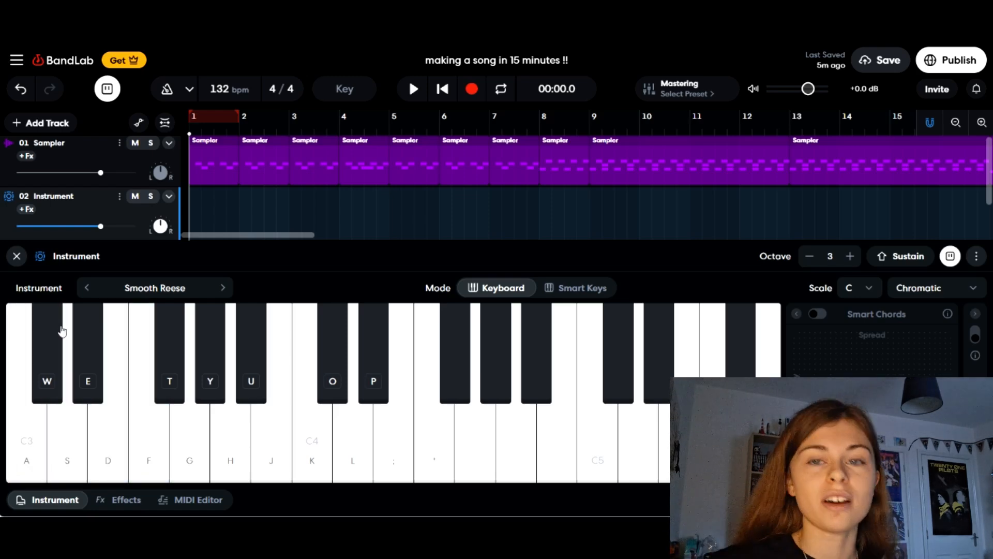
left_click(23, 449)
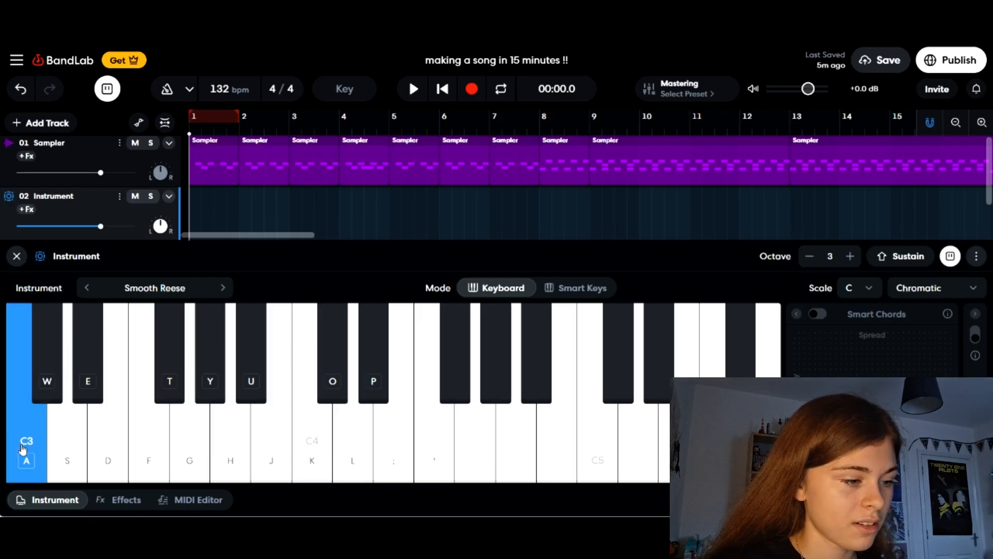
mouse_move(23, 449)
left_mouse_down()
mouse_move(73, 450)
mouse_move(73, 415)
mouse_move(102, 370)
mouse_move(88, 379)
left_mouse_up()
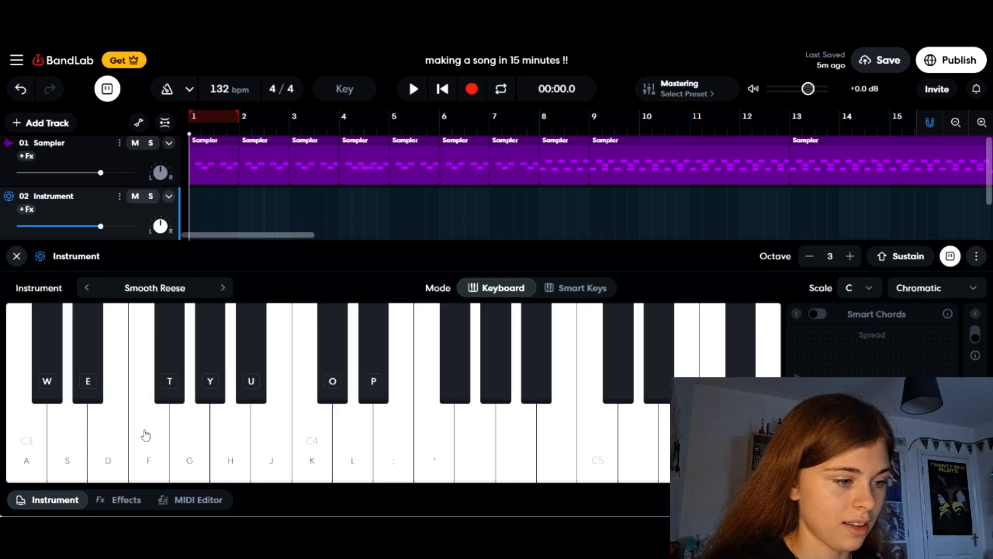
left_click_drag(160, 437, 271, 435)
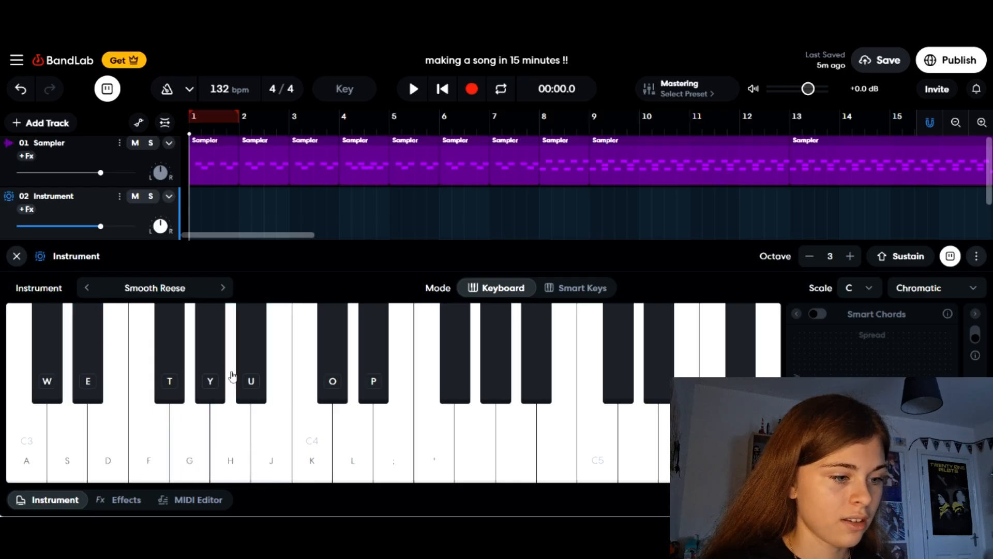
mouse_move(196, 448)
left_mouse_down()
mouse_move(206, 369)
mouse_move(273, 433)
left_mouse_up()
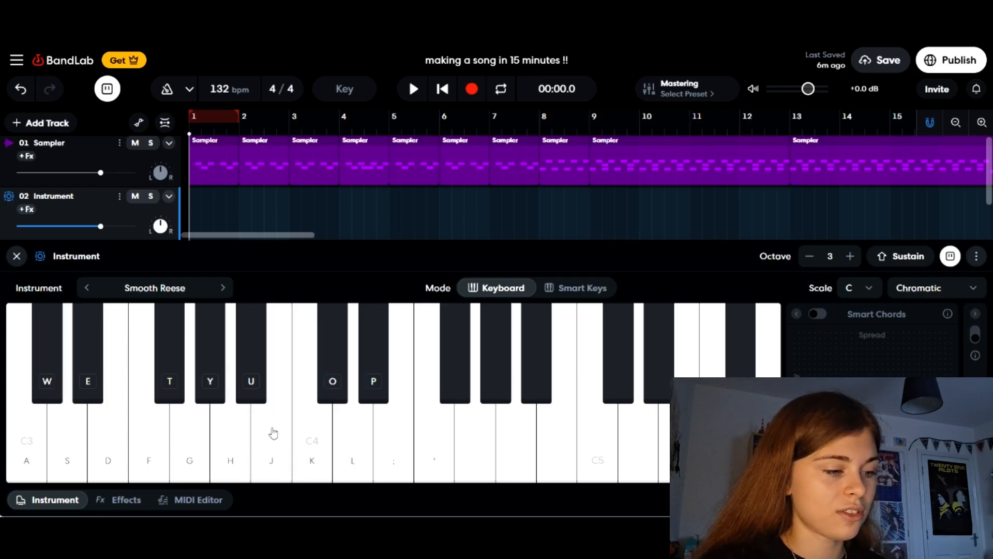
left_click(189, 406)
left_click(210, 362)
left_click(138, 431)
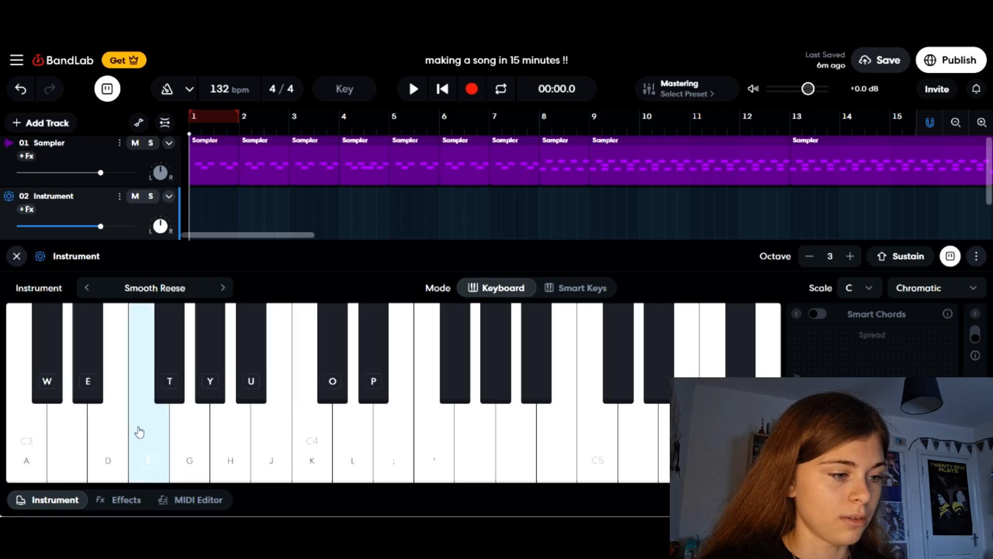
left_click(92, 358)
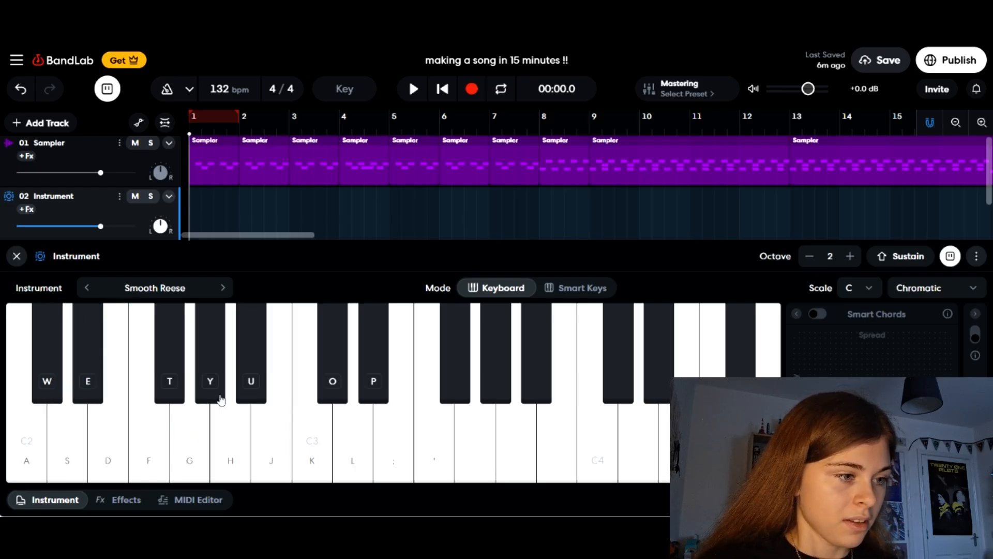
Draw a C2 bass note lasting all of bar 1 in the piano roll and extend its region to four bars
left_click(195, 506)
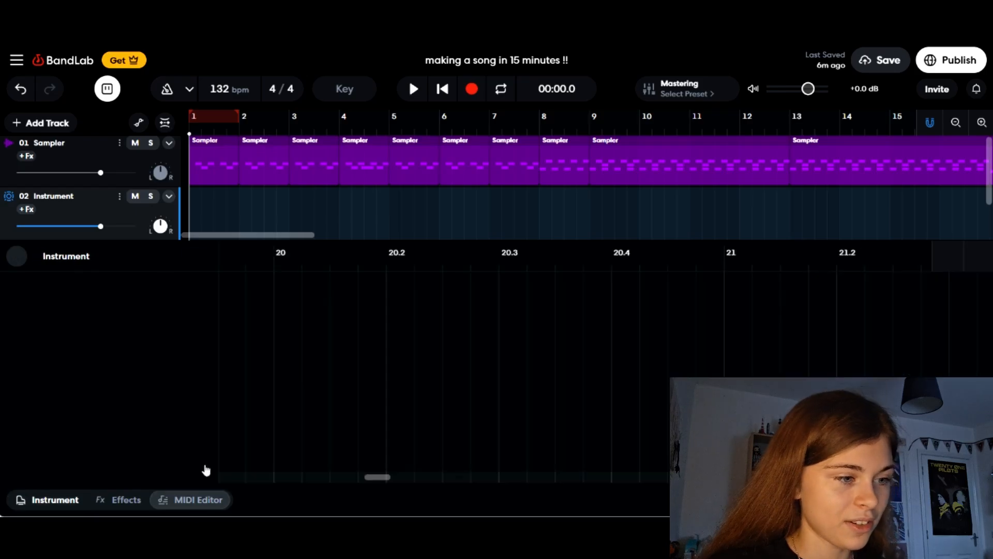
scroll(273, 345, "down", 2)
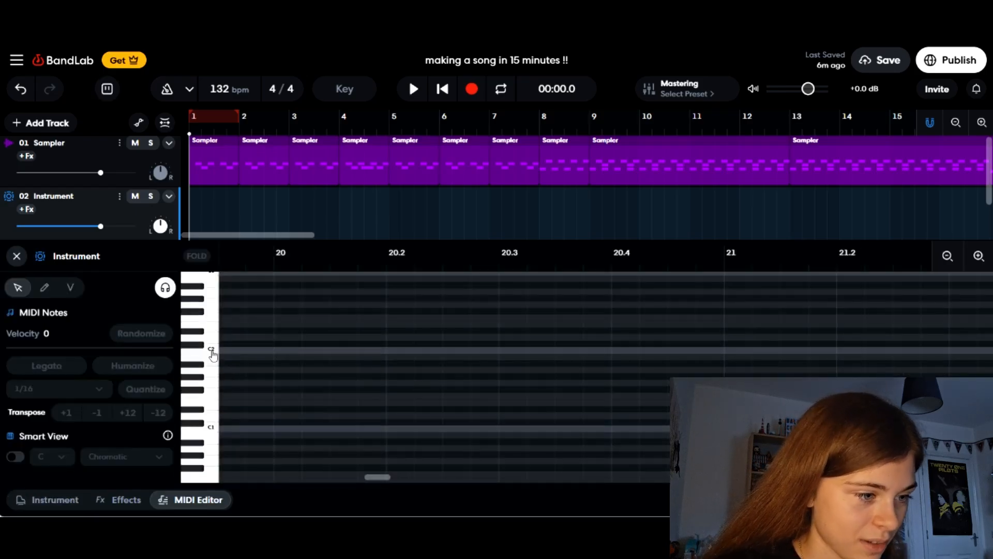
left_click(44, 288)
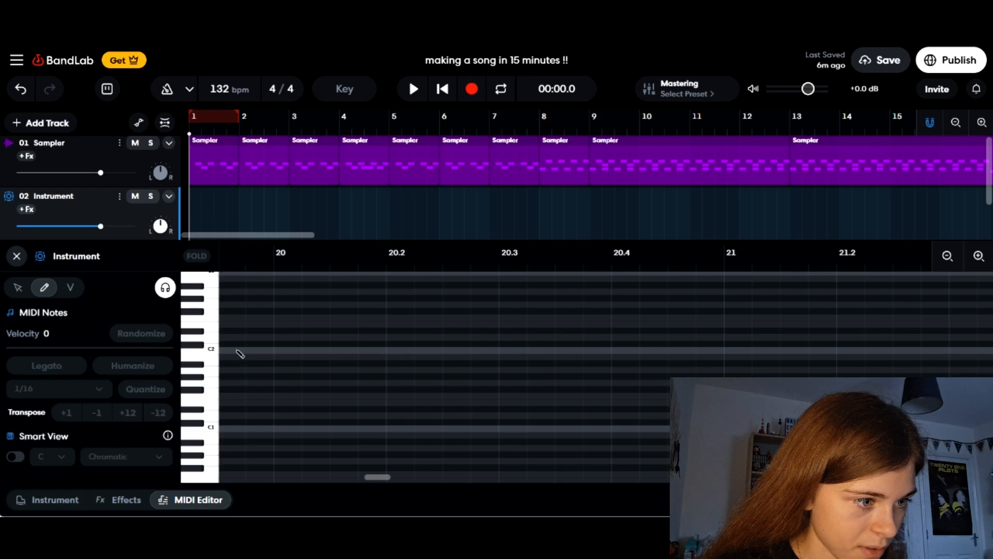
left_click_drag(378, 476, 228, 479)
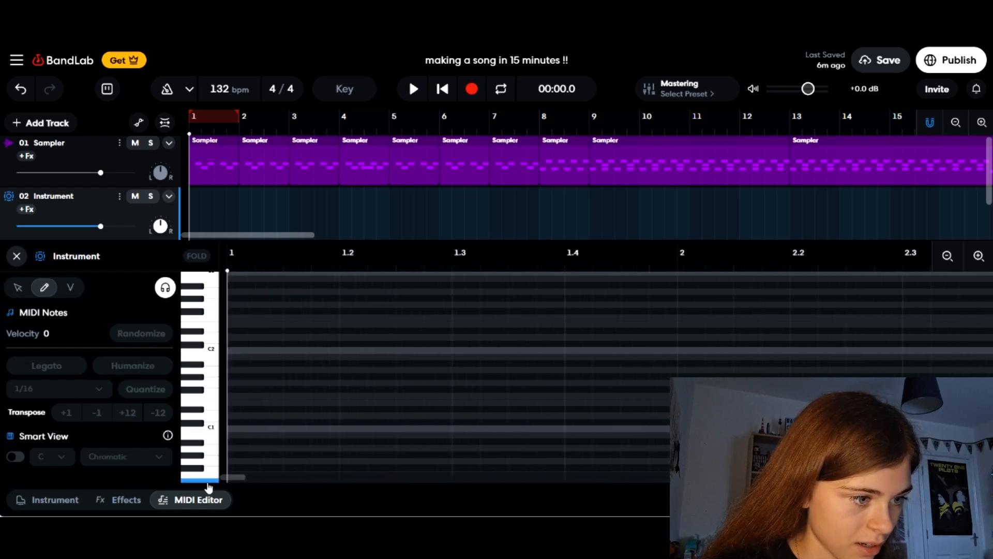
left_click(244, 351)
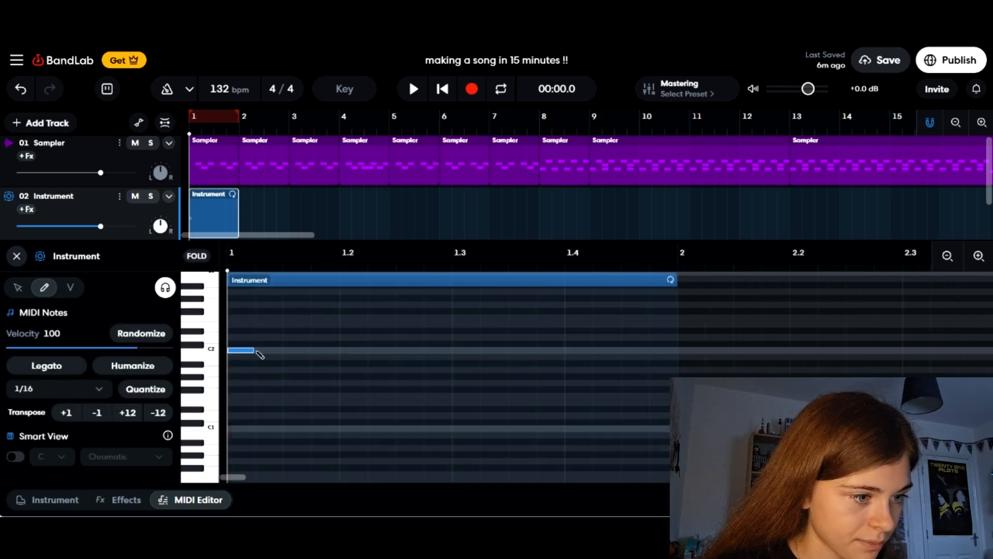
left_click_drag(251, 351, 676, 351)
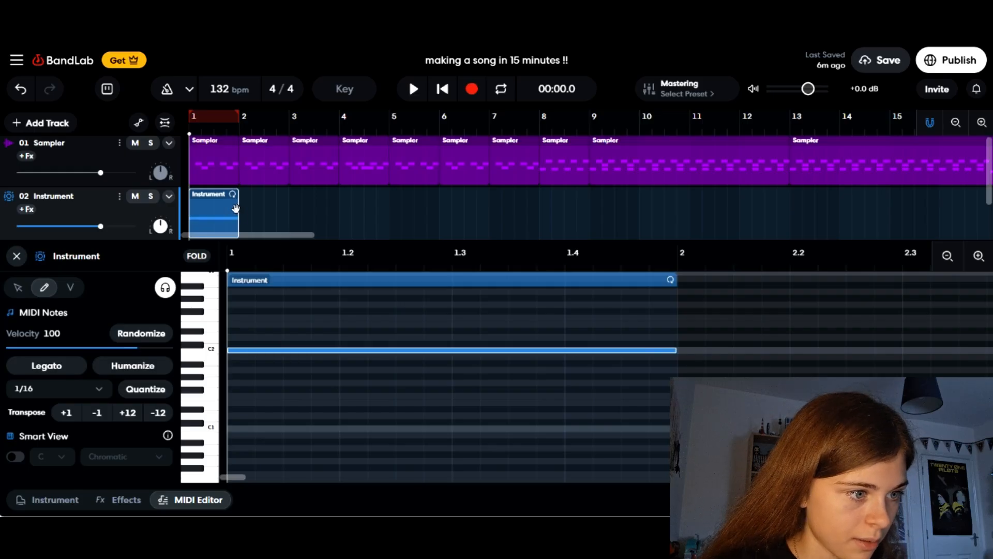
left_click_drag(244, 213, 389, 222)
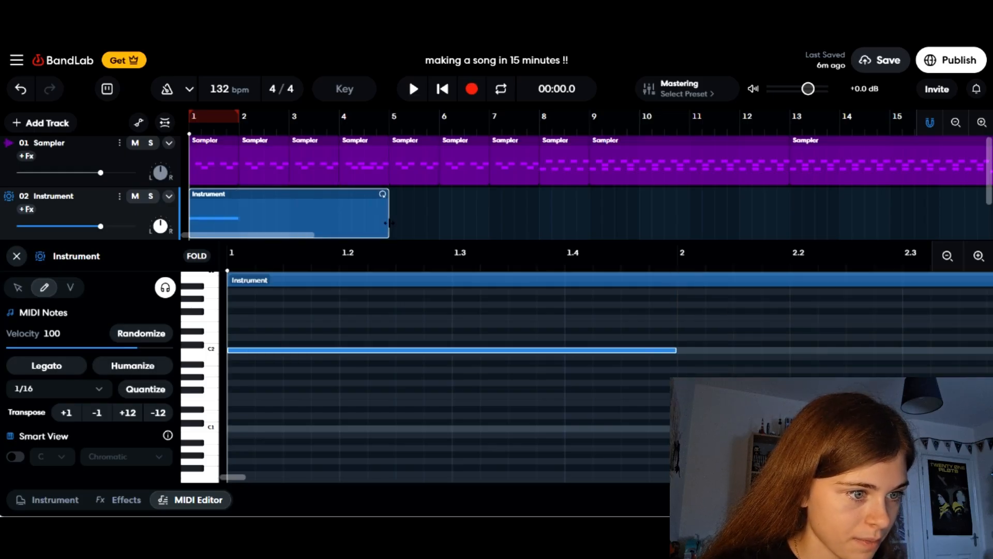
Add whole-bar bass notes on A1 in bar 2, D2 in bar 3 and B1 in bar 4
left_click(682, 369)
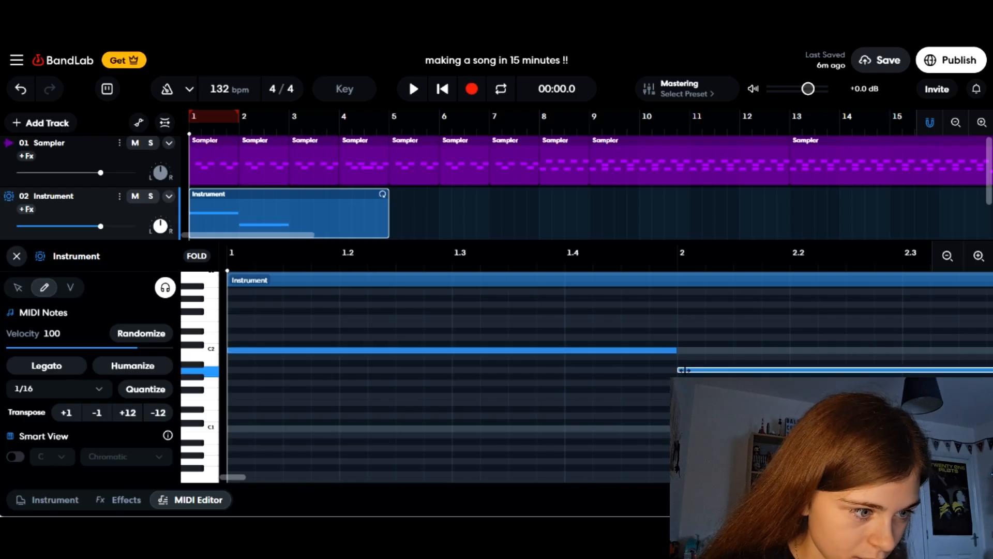
left_click(249, 476)
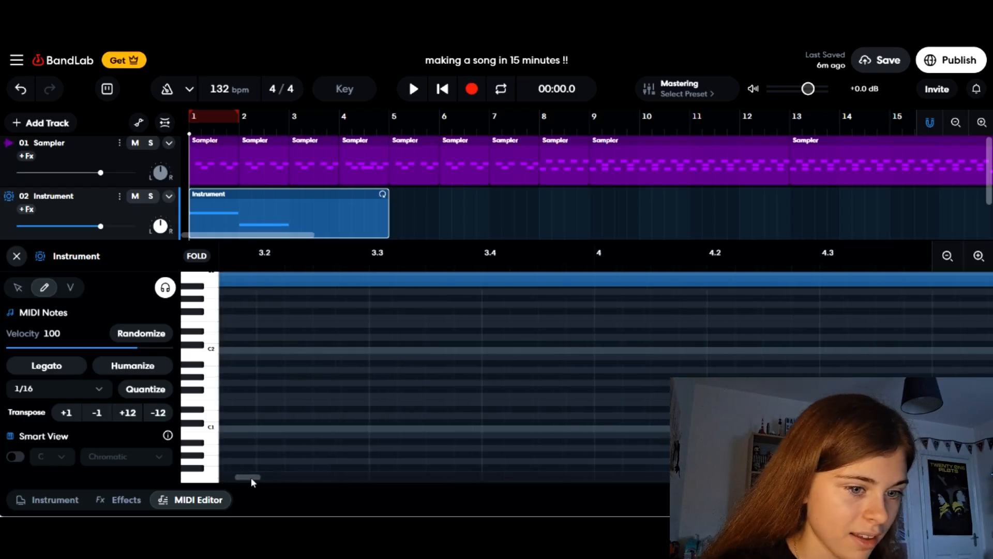
left_click(370, 337)
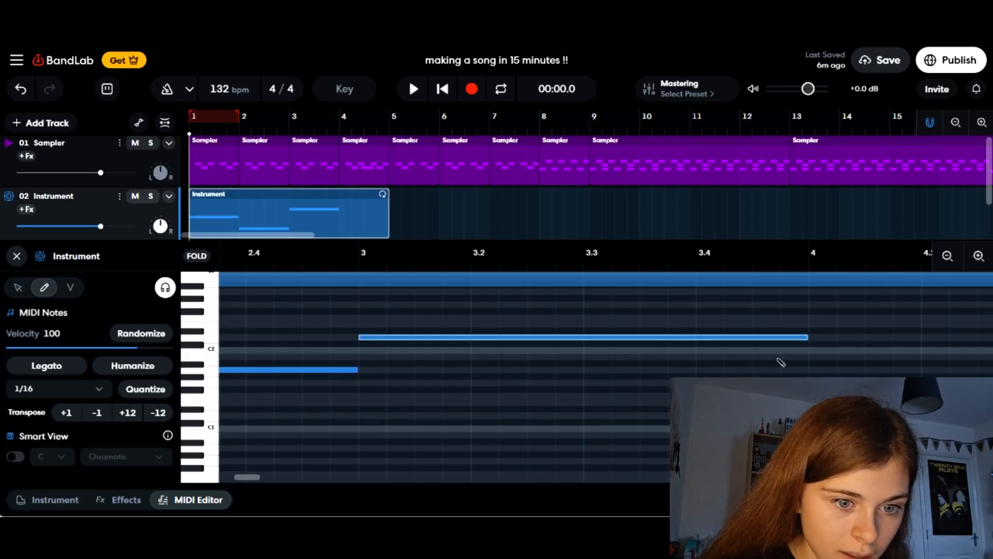
left_click(822, 358)
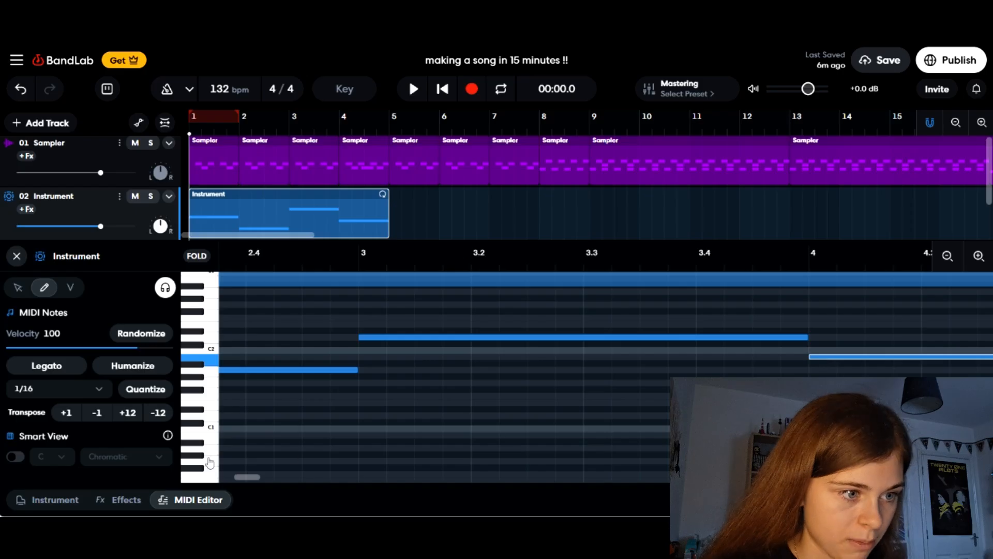
Duplicate the four-bar bass region at bar 5 and play the song from the start
left_click(197, 499)
left_click_drag(228, 226, 433, 235)
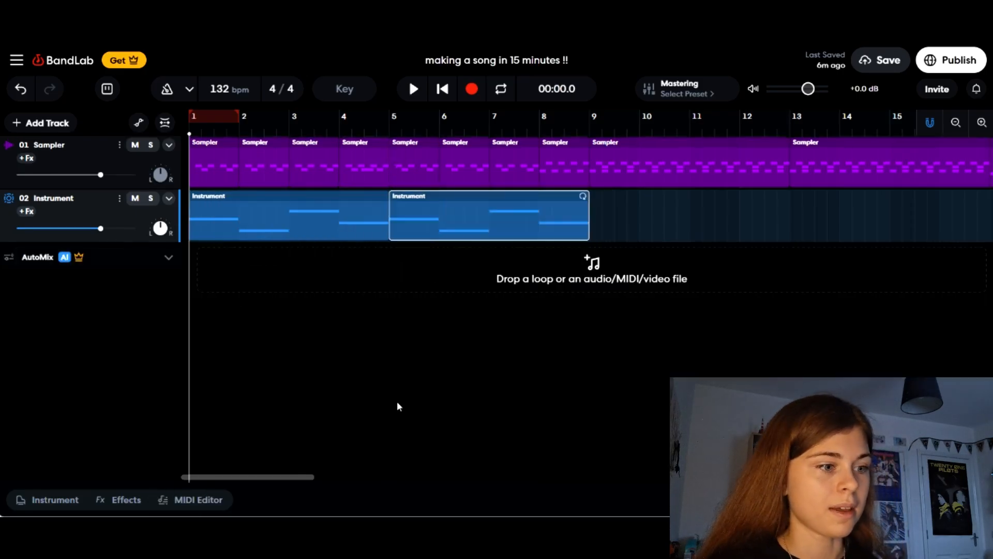
key("space")
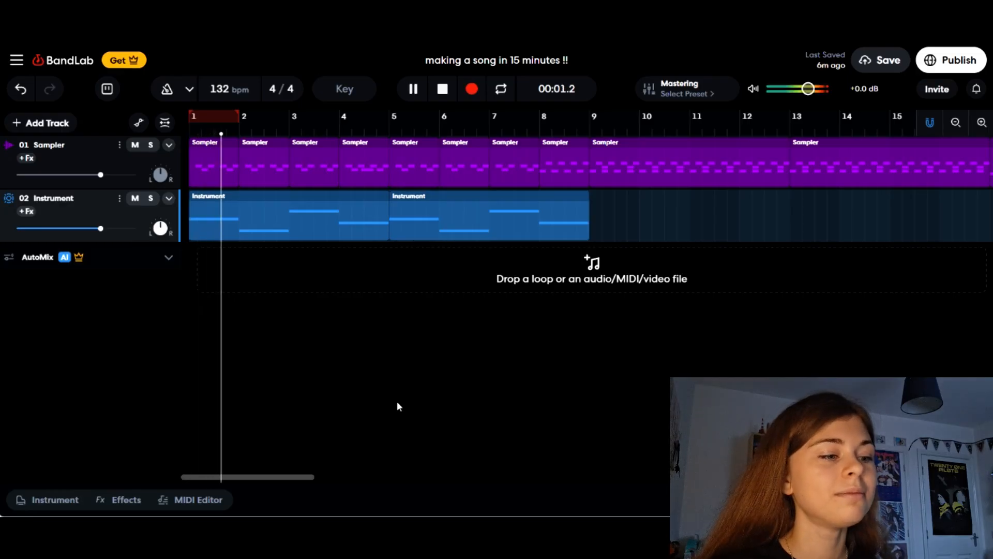
key("space")
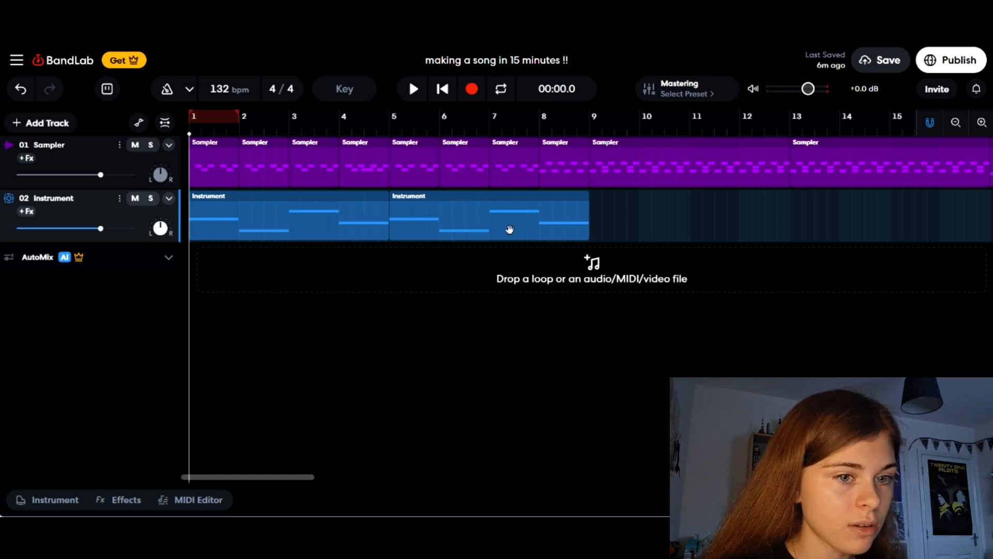
Save the project and add another virtual instrument track with the Bright Piano sound
left_click(863, 61)
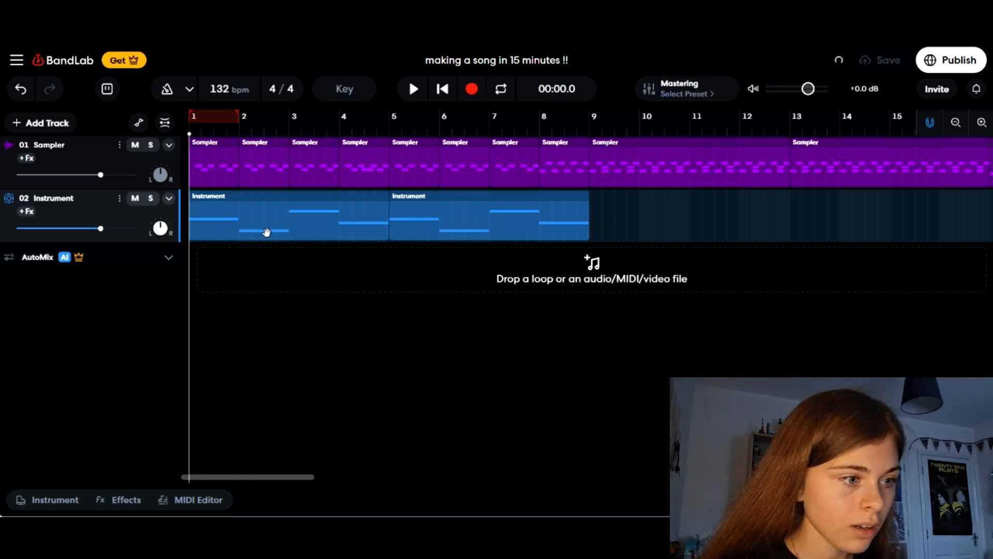
left_click(42, 123)
left_click(77, 224)
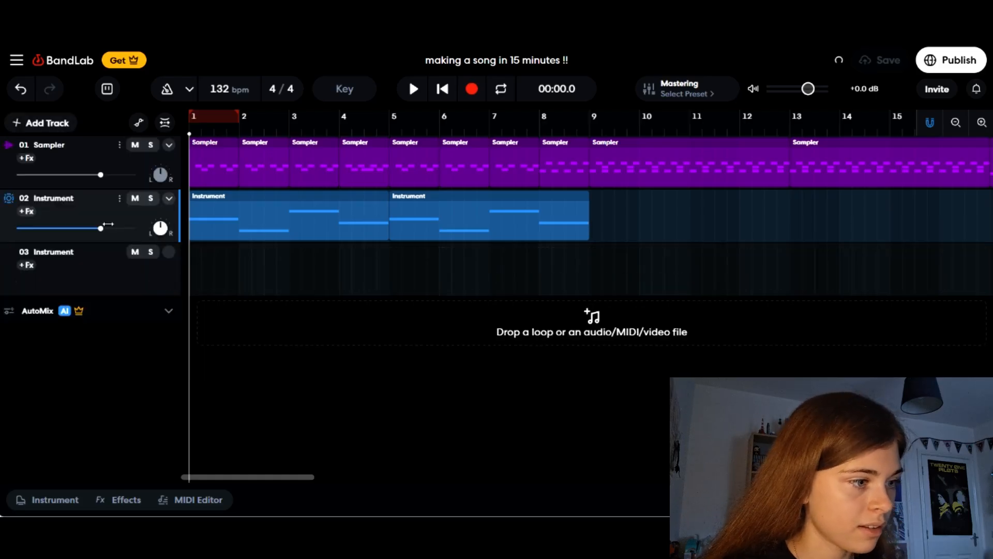
left_click(137, 289)
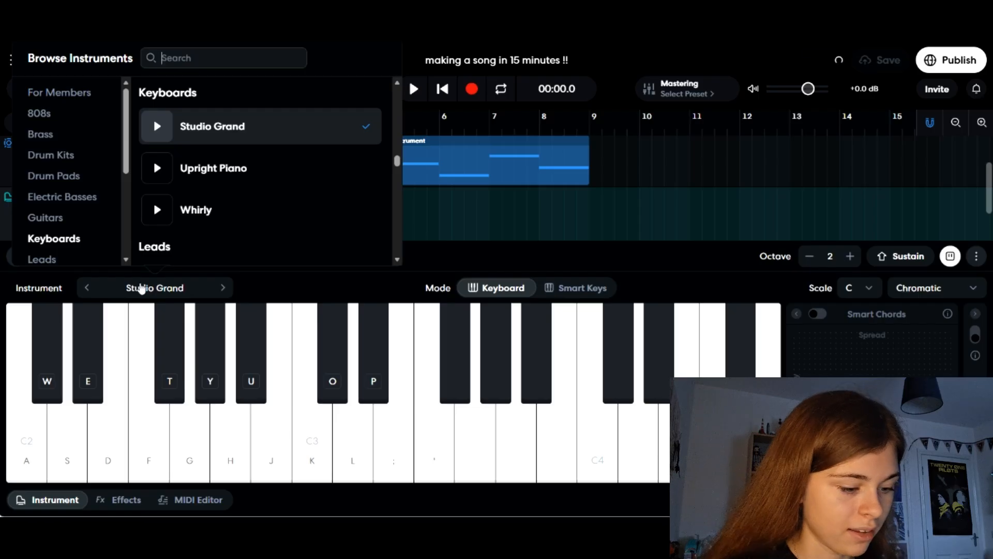
type("brigh")
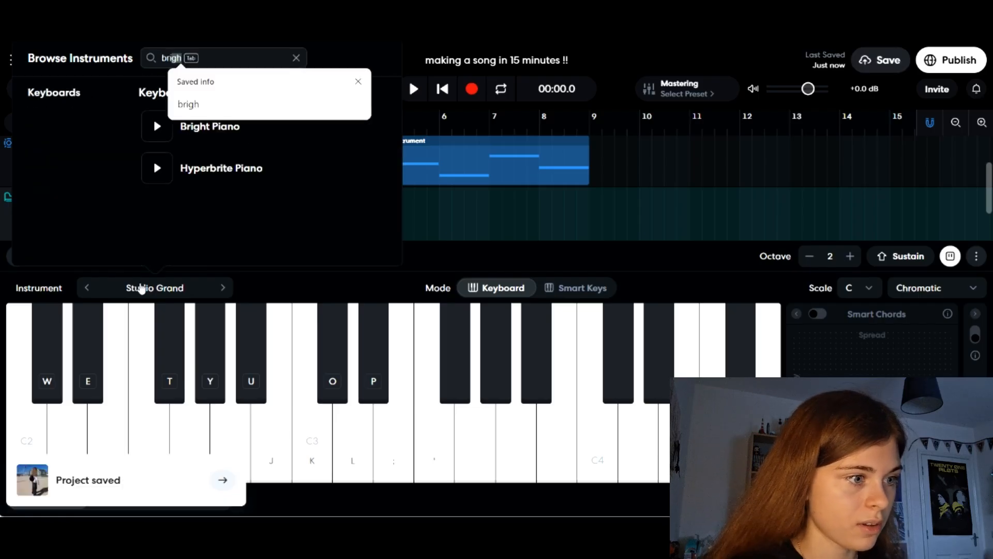
left_click(186, 135)
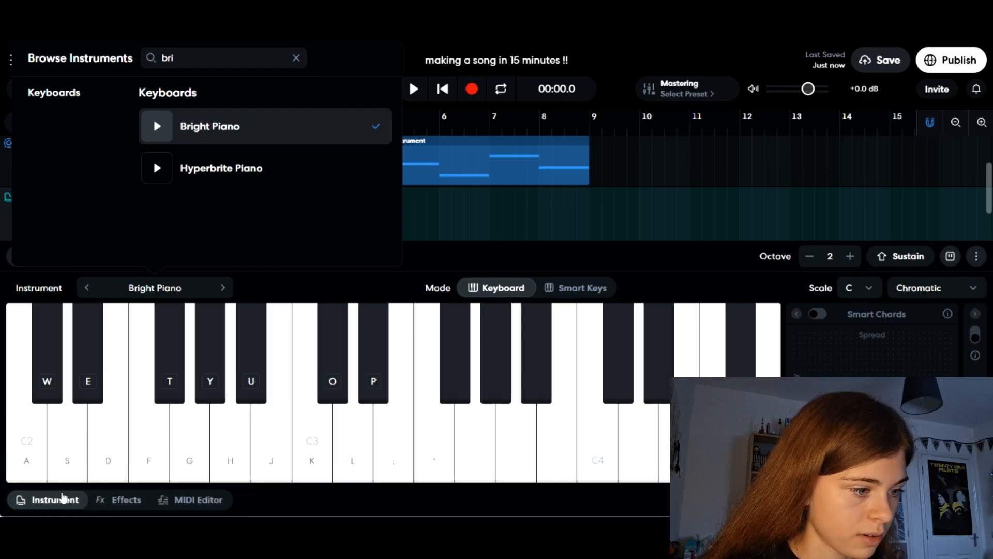
left_click(62, 497)
Copy the first four-bar bass region onto the Bright Piano track at bar 1 and select the copy
left_click_drag(279, 224, 249, 302)
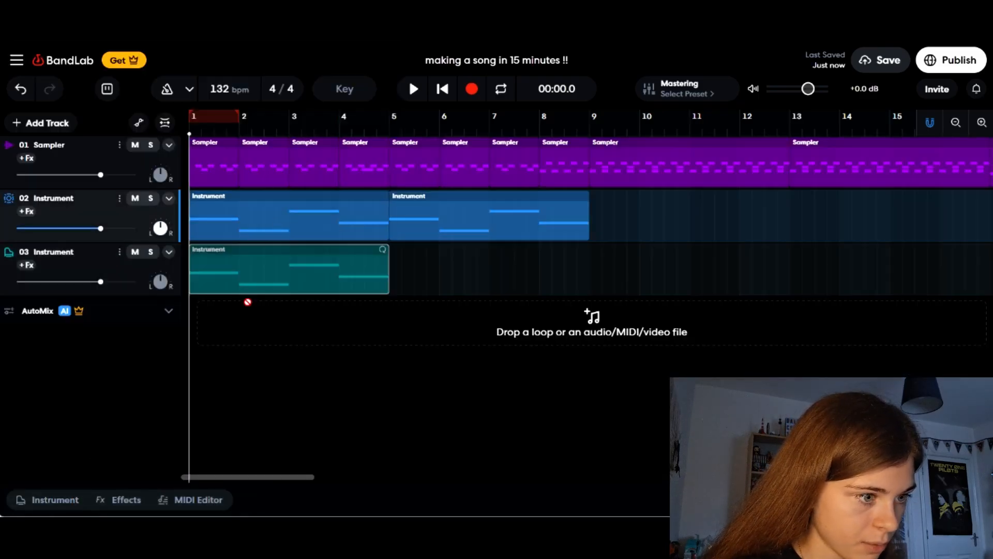
left_click(151, 251)
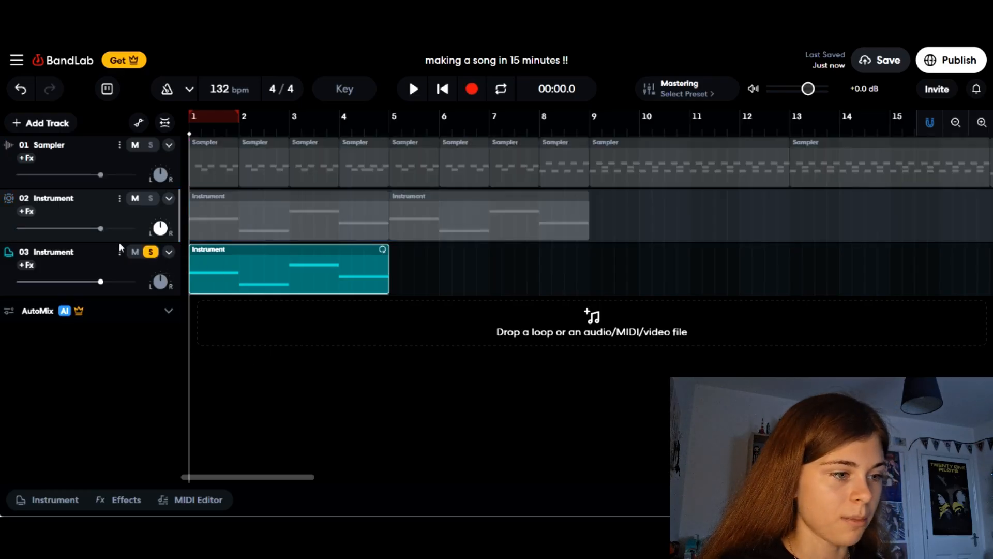
left_click(150, 252)
left_click(248, 273)
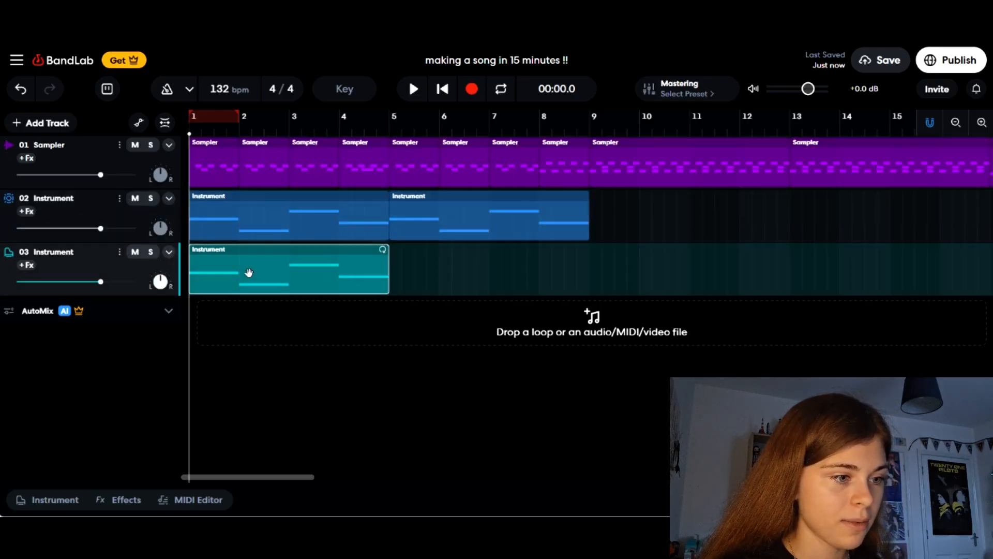
Play the opening of the song briefly with the copied piano region
key("space")
key("space")
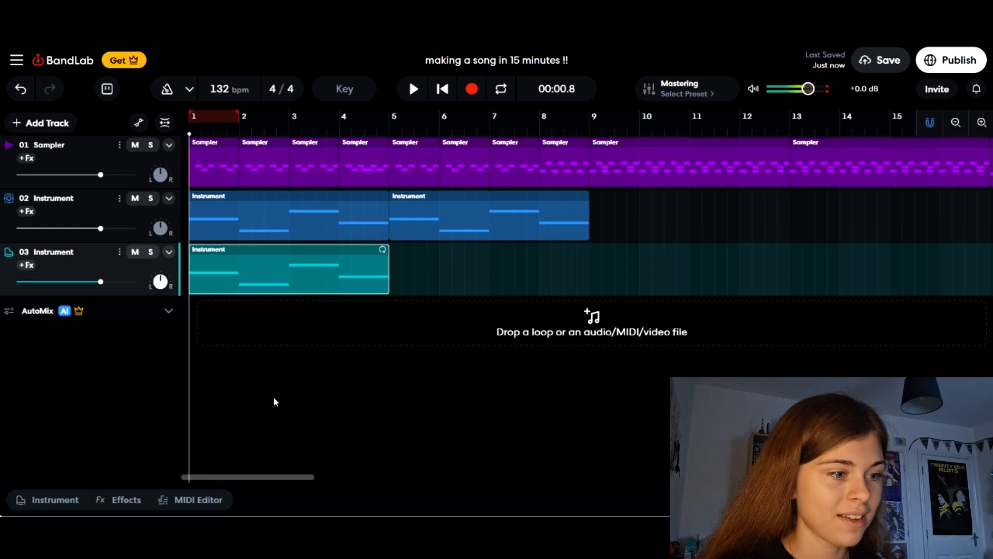
left_click(274, 389)
left_click(267, 291)
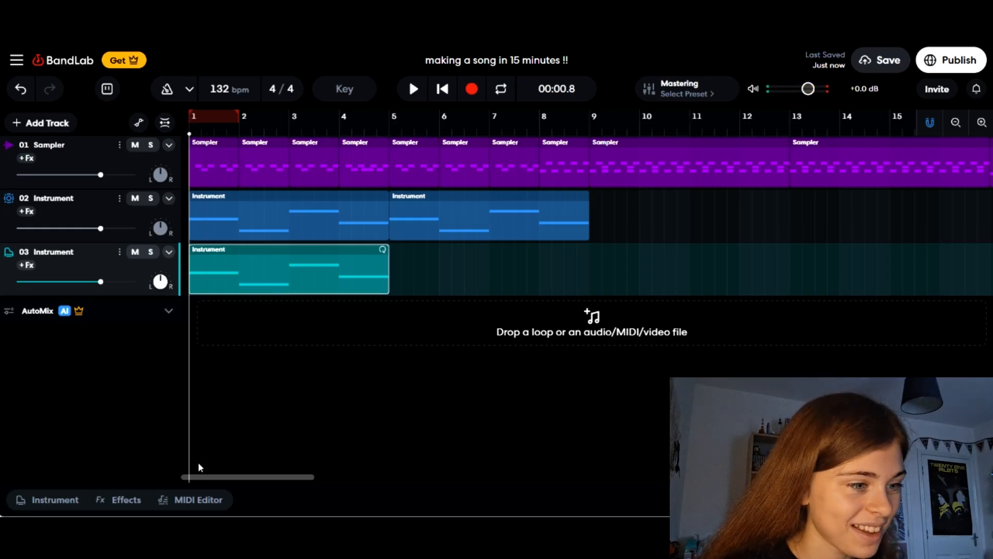
Select all four notes of the Bright Piano region and move them up one octave
left_click(196, 505)
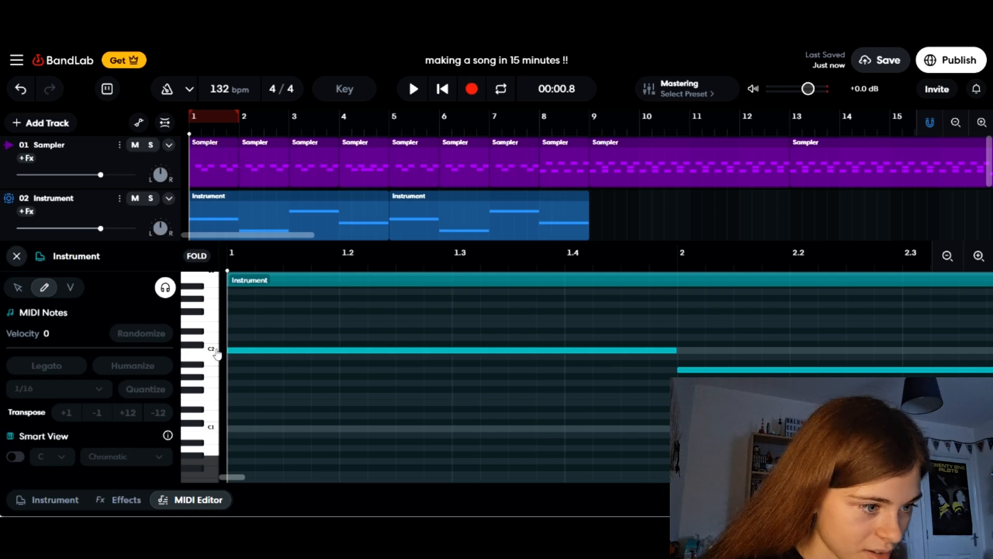
left_click(217, 352)
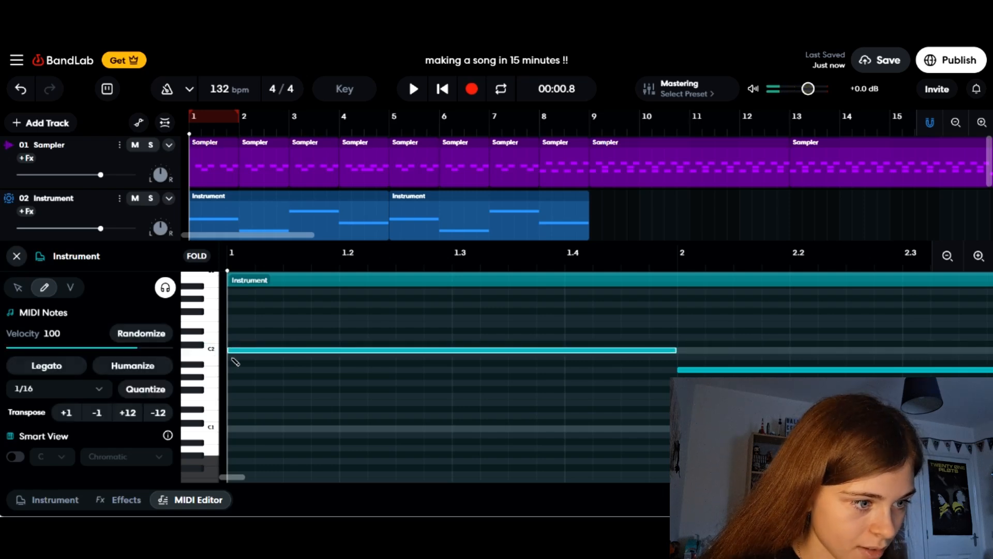
left_click(18, 287)
left_click_drag(284, 321, 942, 437)
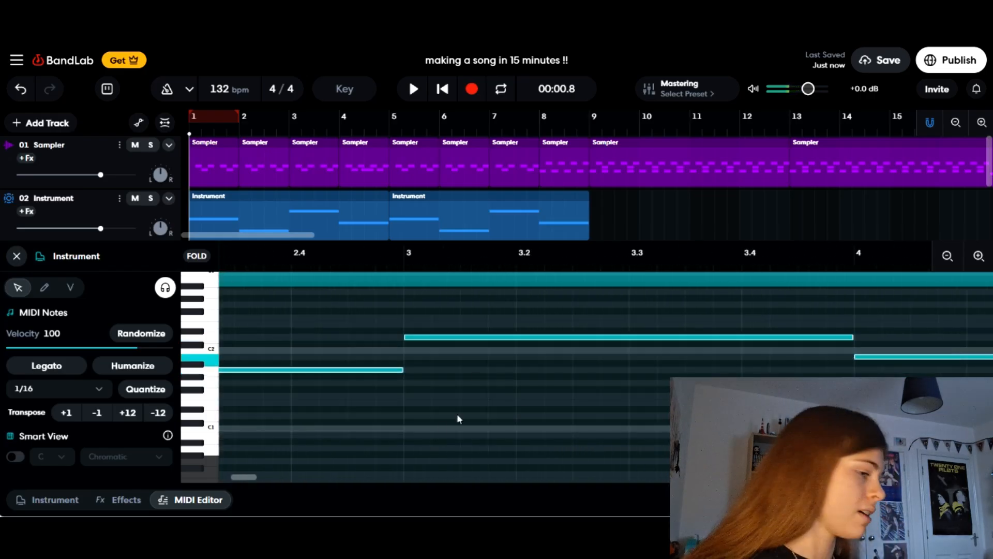
left_click_drag(252, 477, 241, 482)
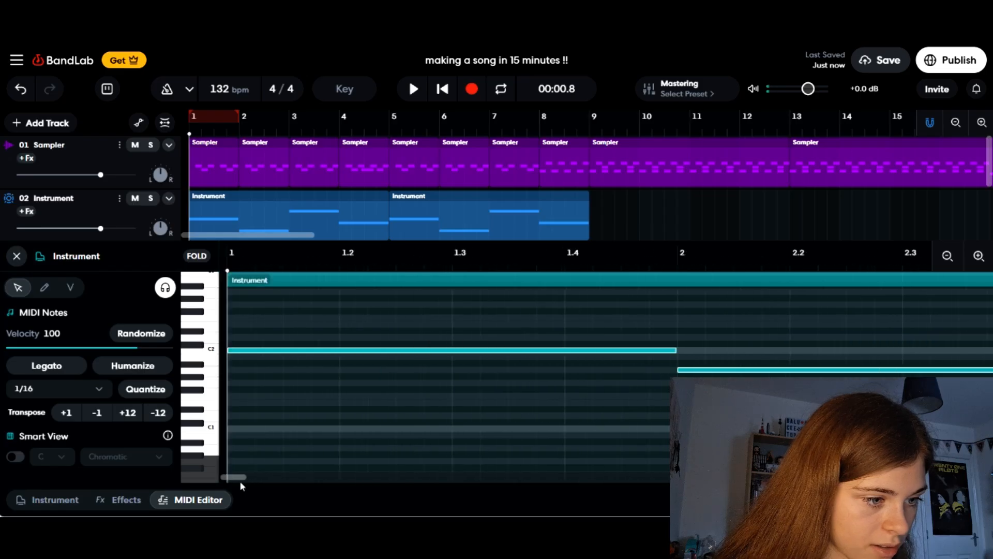
scroll(258, 402, "up", 2)
scroll(255, 408, "down", 1)
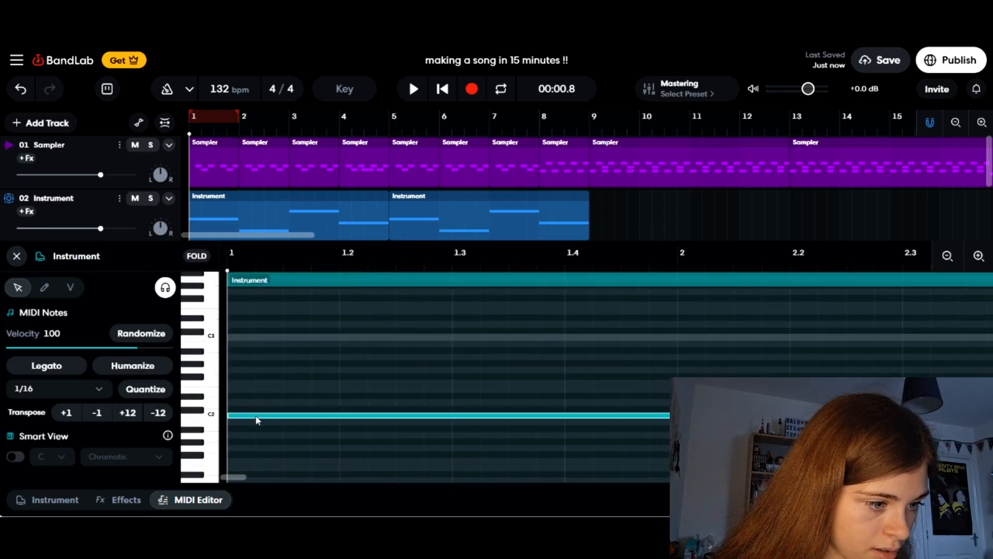
left_click_drag(257, 420, 260, 342)
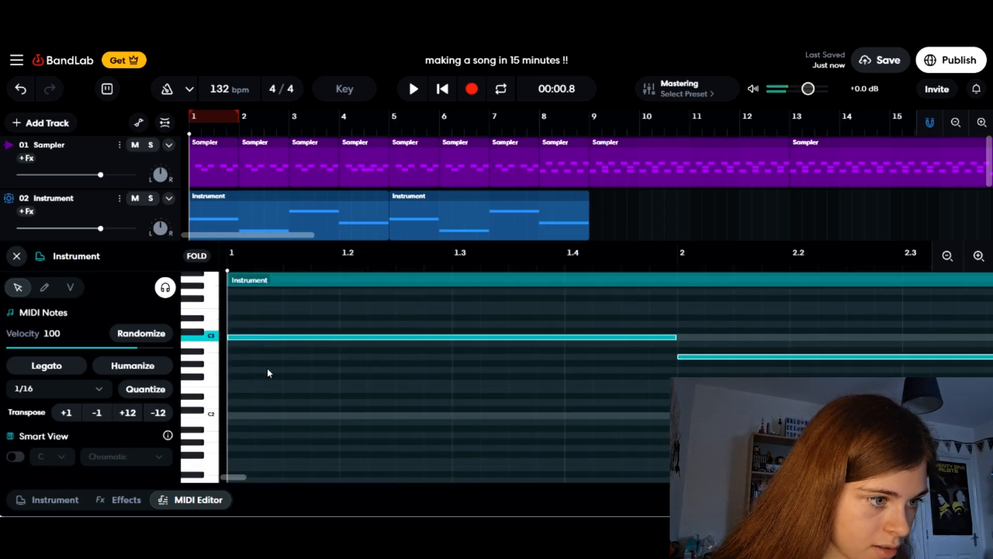
Build a chord in bar 1 of the piano region by adding whole-bar A2 and D3 notes to the C3
left_click(215, 337)
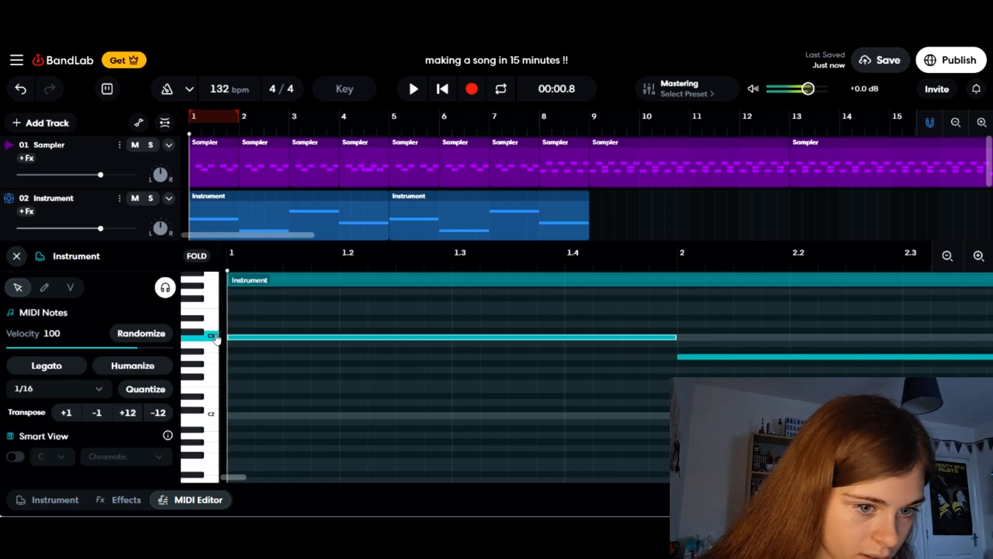
left_click(213, 364)
left_click(213, 364)
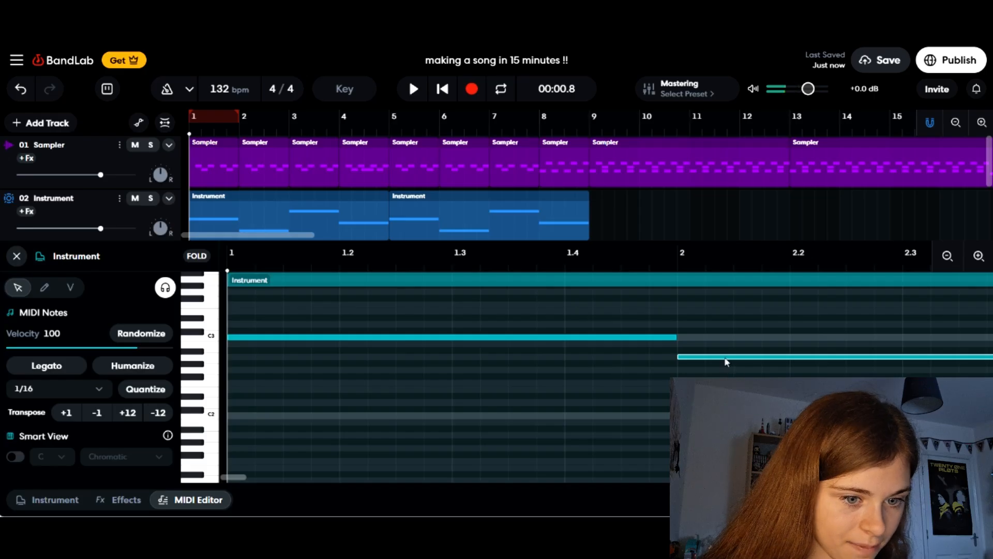
left_click_drag(727, 361, 268, 357)
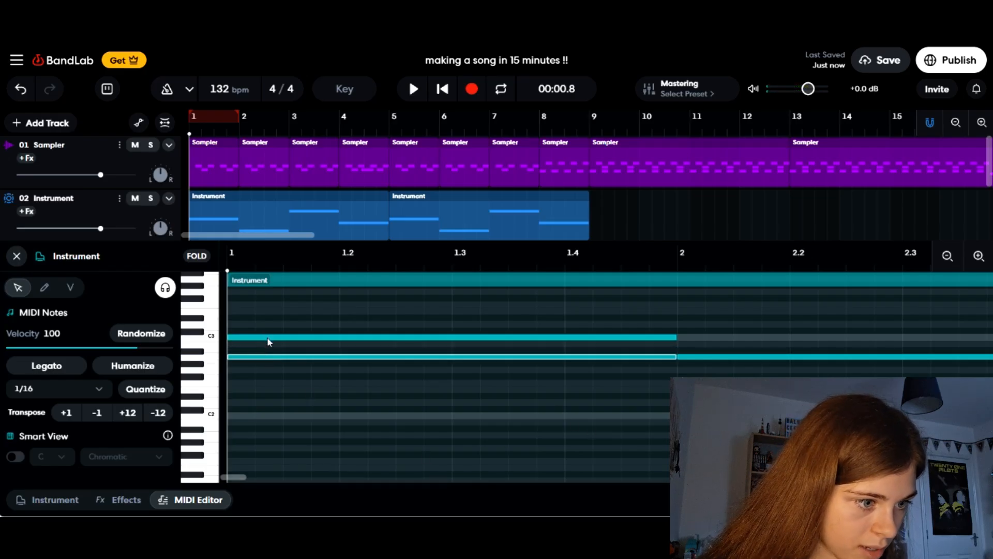
left_click_drag(267, 339, 266, 327)
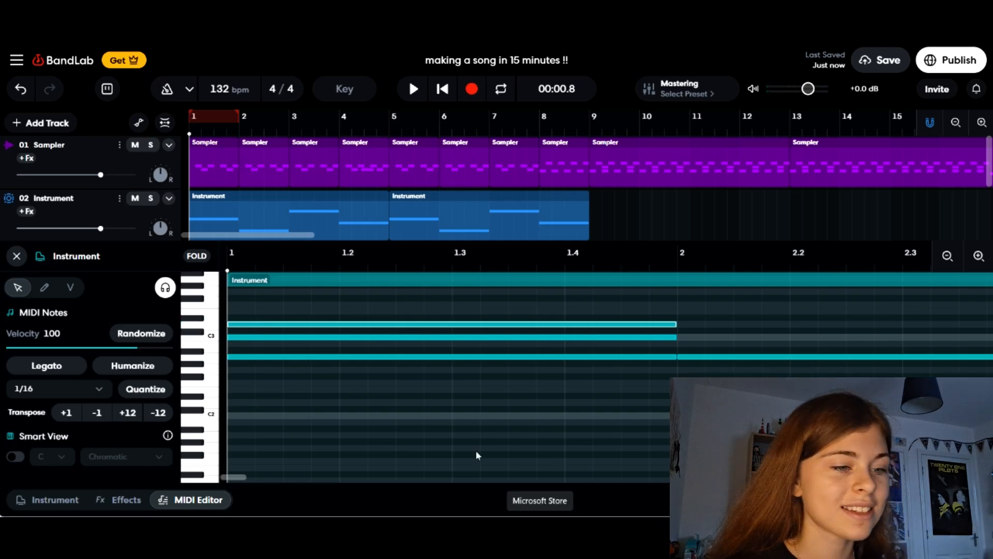
Add whole-bar F2 and G2 notes below the A2 in bar 2 of the piano region
left_click_drag(239, 477, 235, 479)
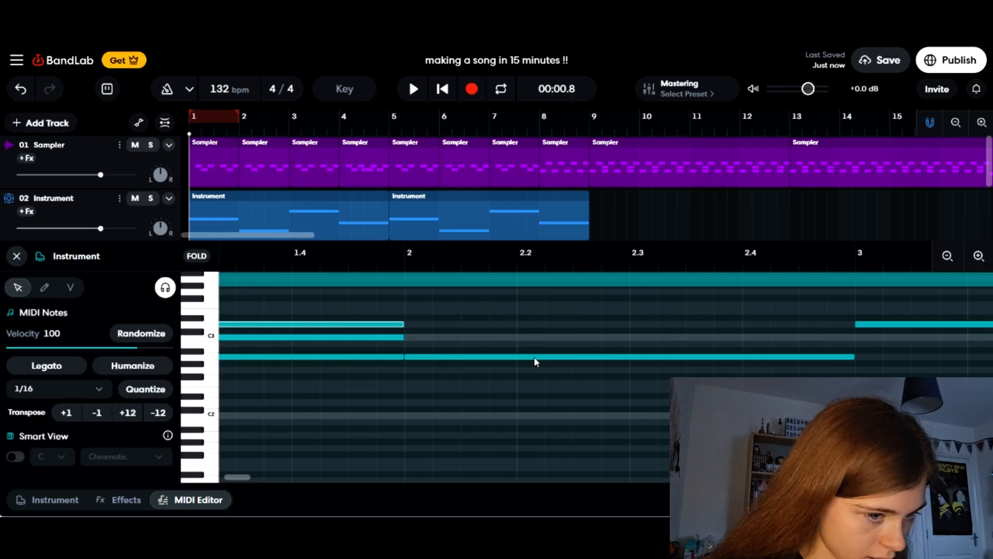
left_click_drag(533, 357, 533, 386)
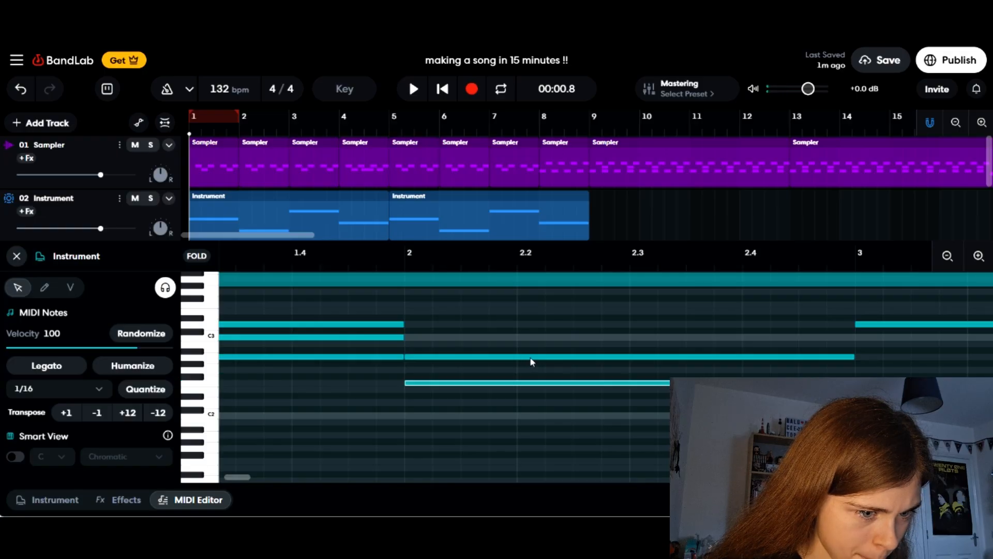
left_click_drag(533, 362, 529, 371)
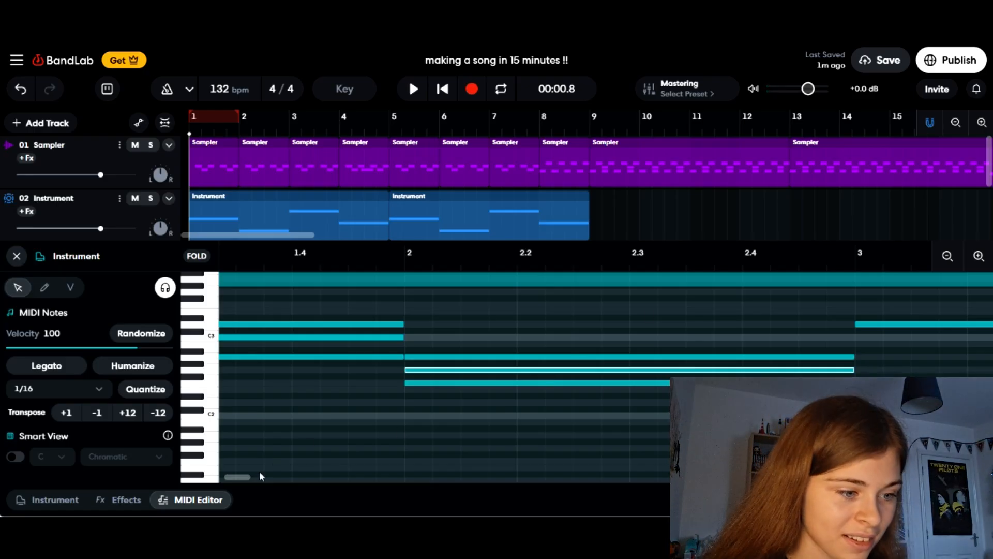
Add whole-bar C3 and A2 notes below the D3 in bar 3 of the piano region
left_click_drag(236, 476, 245, 479)
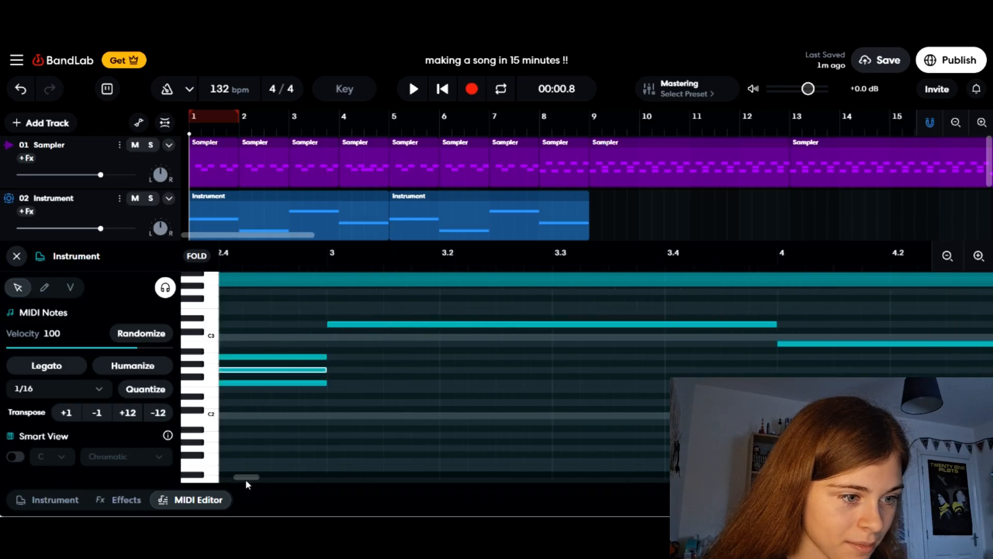
left_click(328, 270)
left_click_drag(387, 325, 391, 359)
Add whole-bar E3 and F2 notes around the B2 in bar 4 and close the note editor
left_click_drag(256, 477, 253, 479)
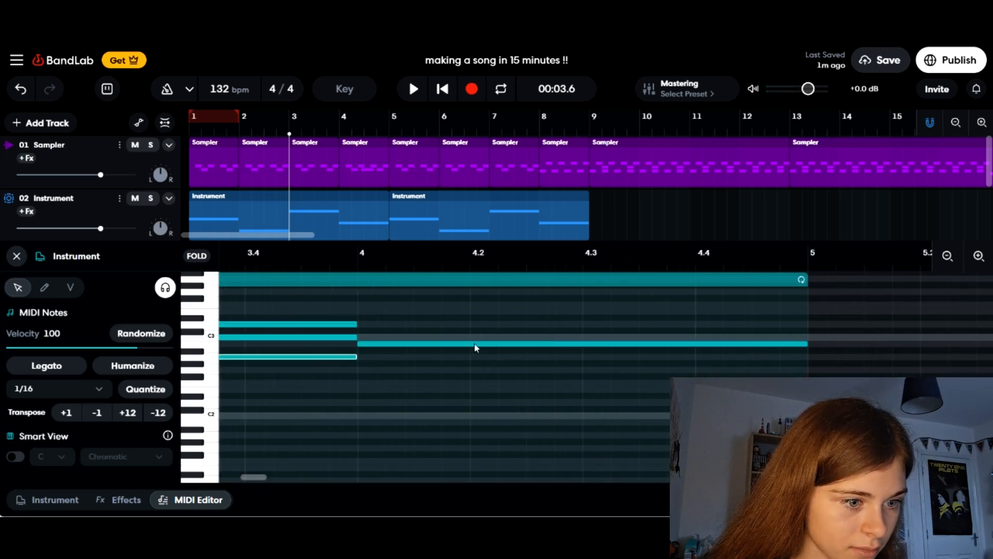
left_click_drag(475, 346, 474, 387)
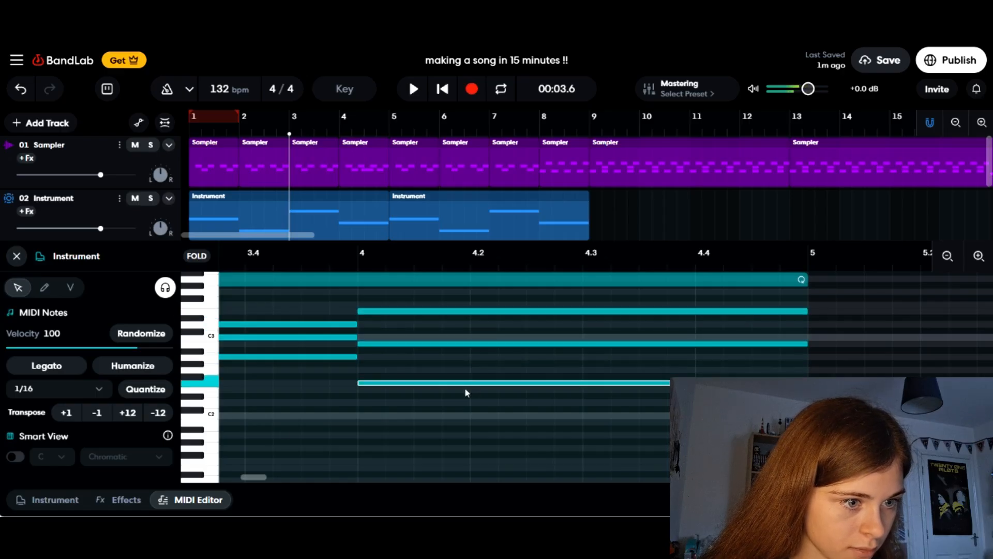
left_click(202, 498)
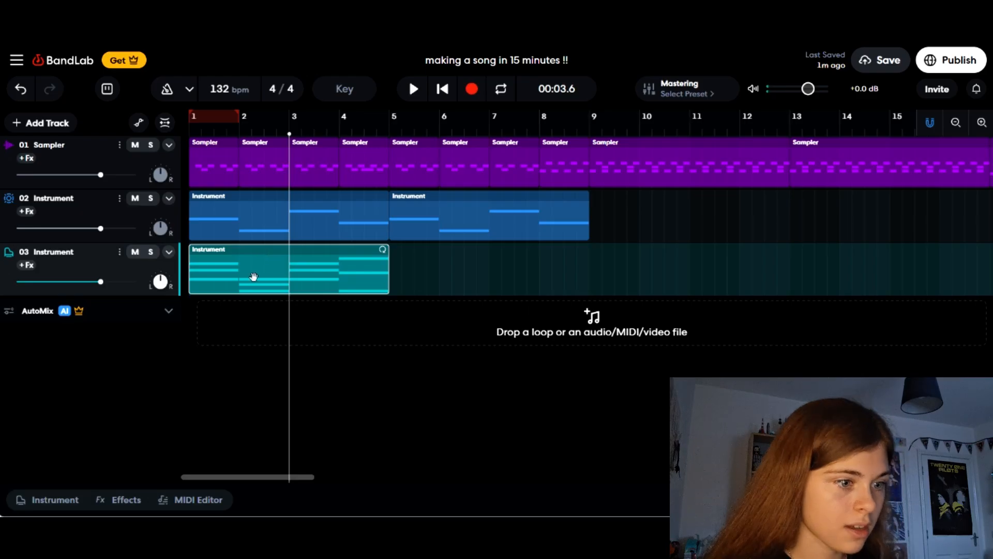
In the bar 4 chord, raise the lowest note to G2 and lower the highest note to D3
left_click(202, 500)
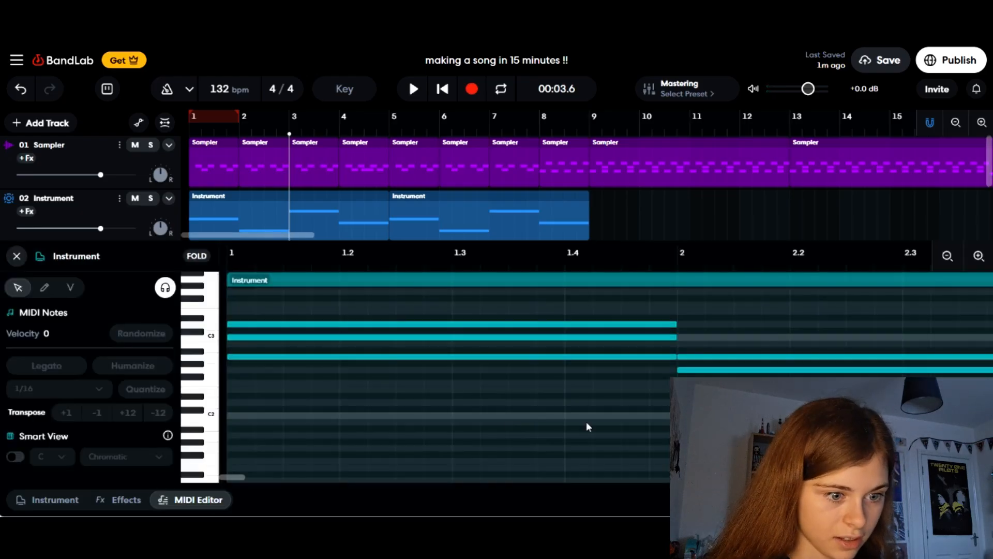
left_click_drag(243, 476, 267, 478)
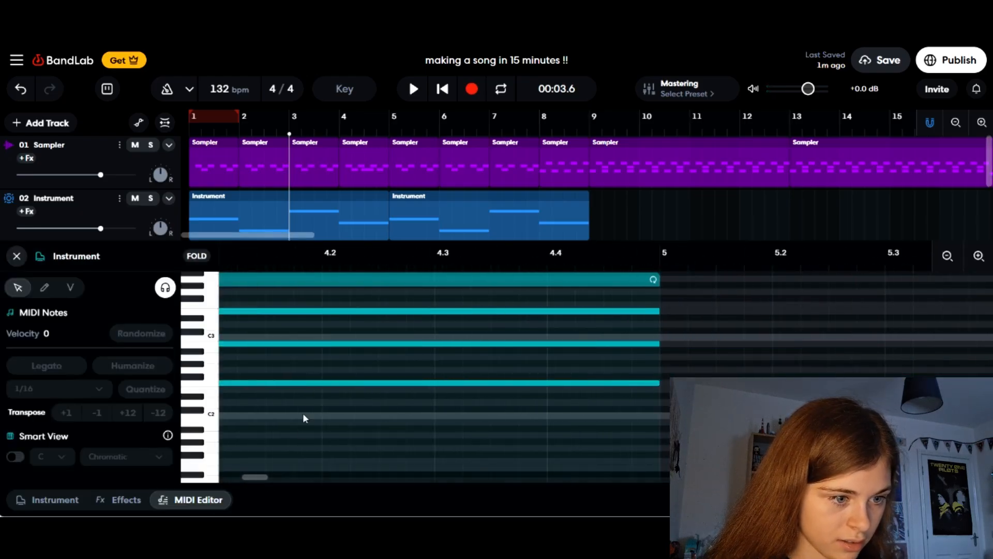
left_click_drag(311, 385, 312, 370)
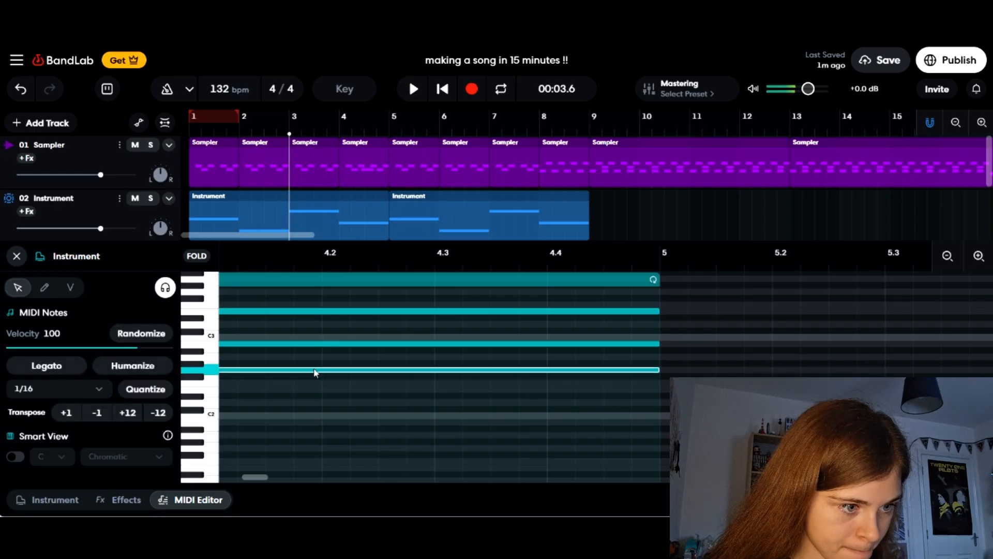
left_click_drag(342, 312, 339, 326)
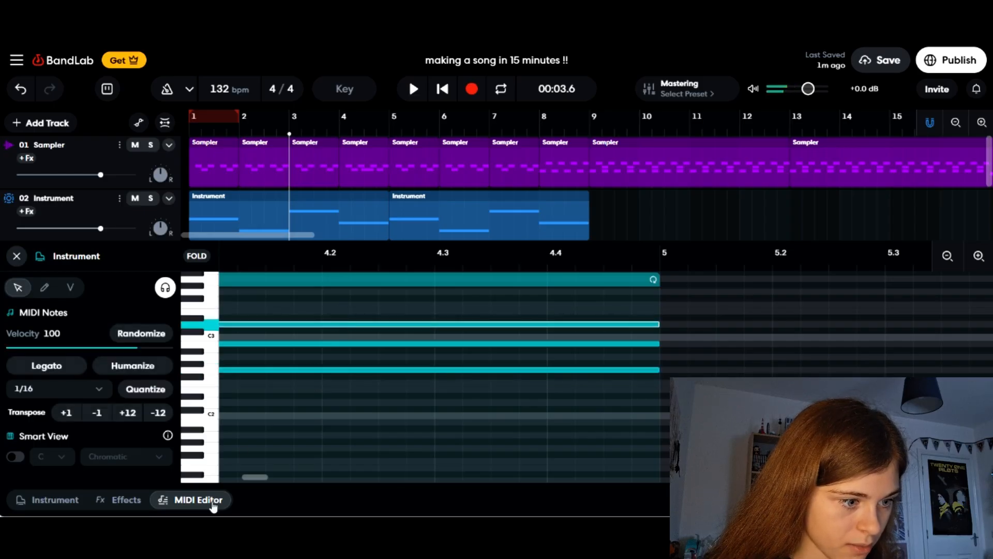
left_click(219, 501)
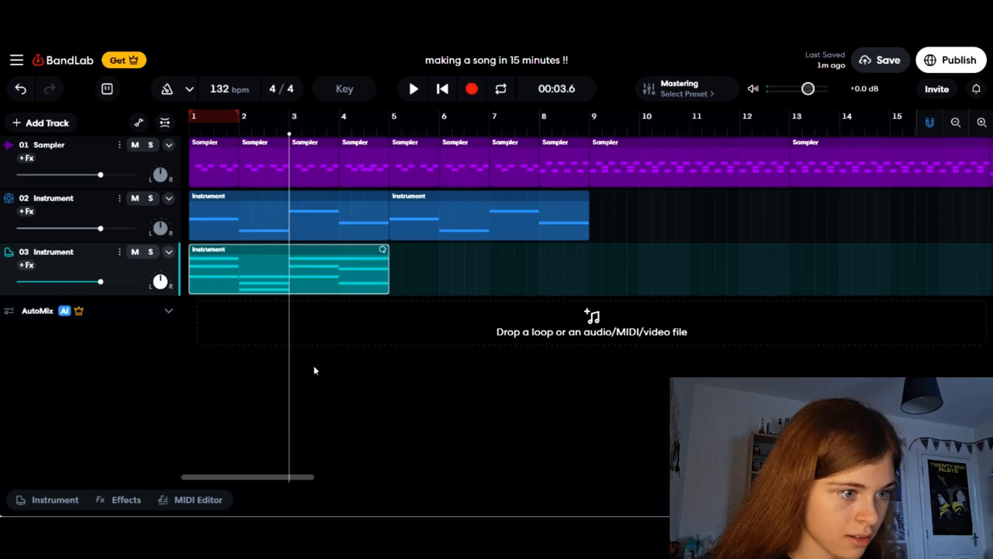
Duplicate the four-bar piano chord region at bar 5 and return the playhead to the start of the song
left_click_drag(245, 266, 447, 288)
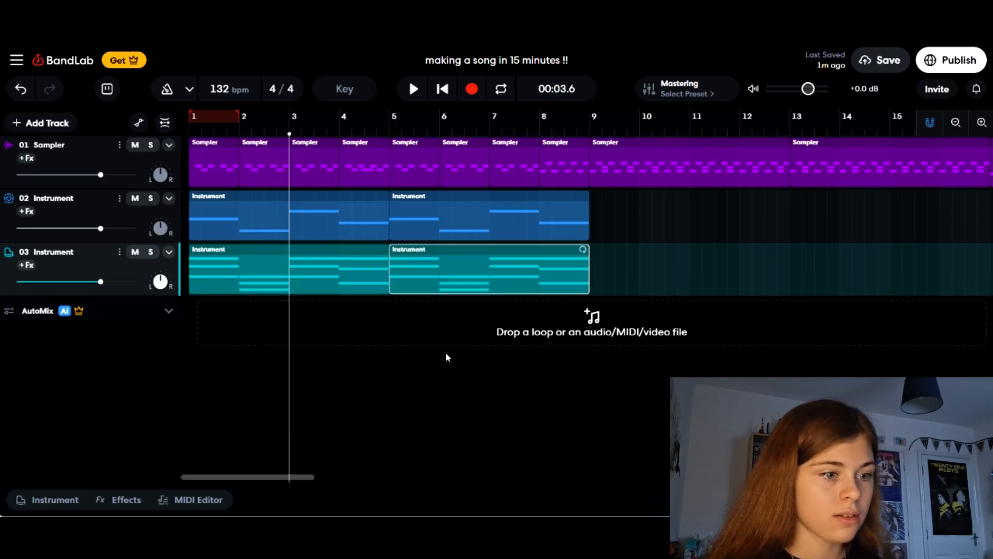
left_click(190, 134)
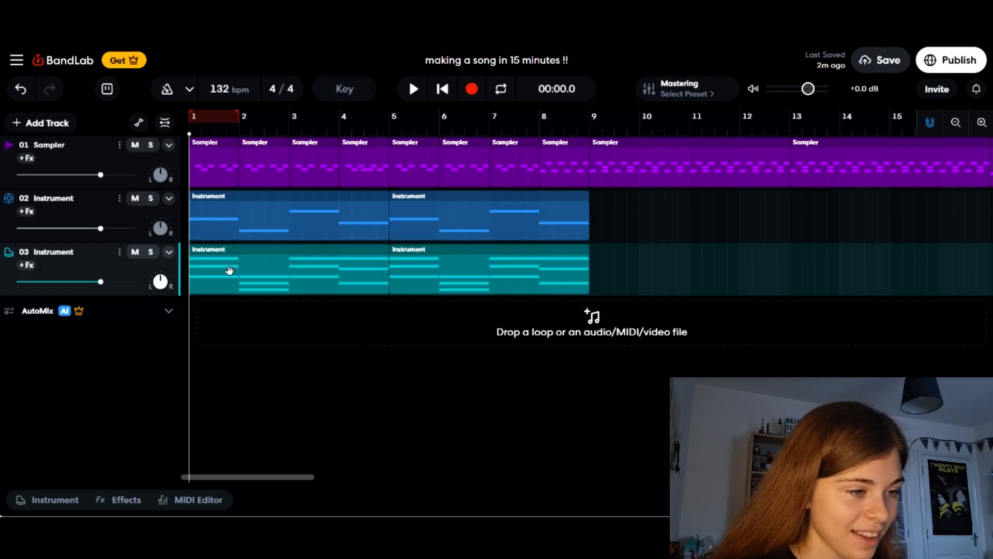
Add another virtual instrument track and give it the Chiptune Chords sound from the Synths category
left_click(58, 131)
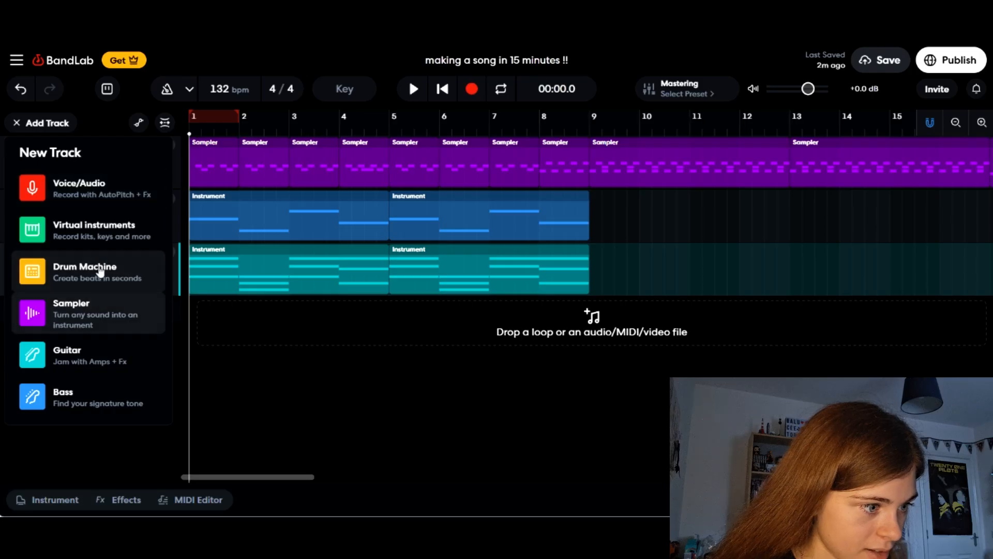
left_click(100, 231)
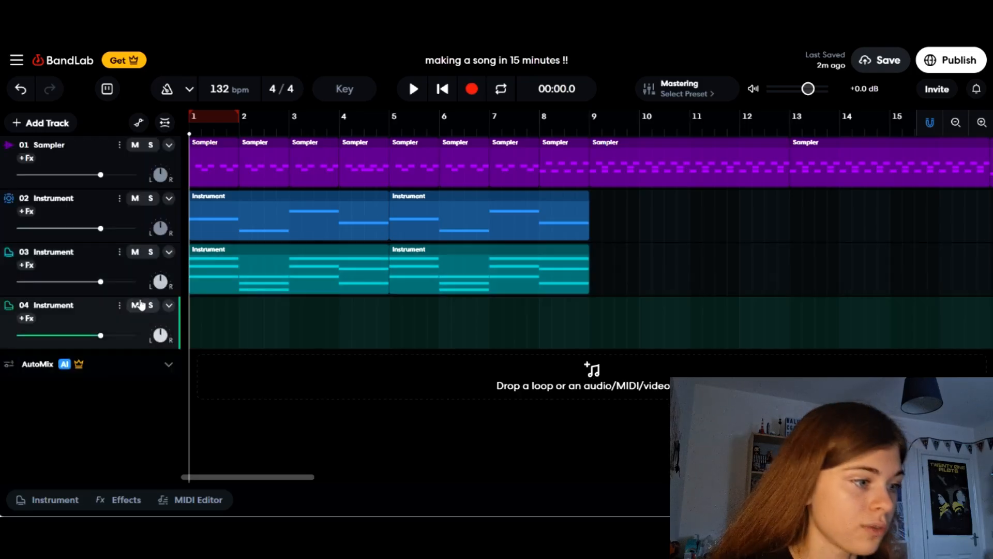
left_click(143, 292)
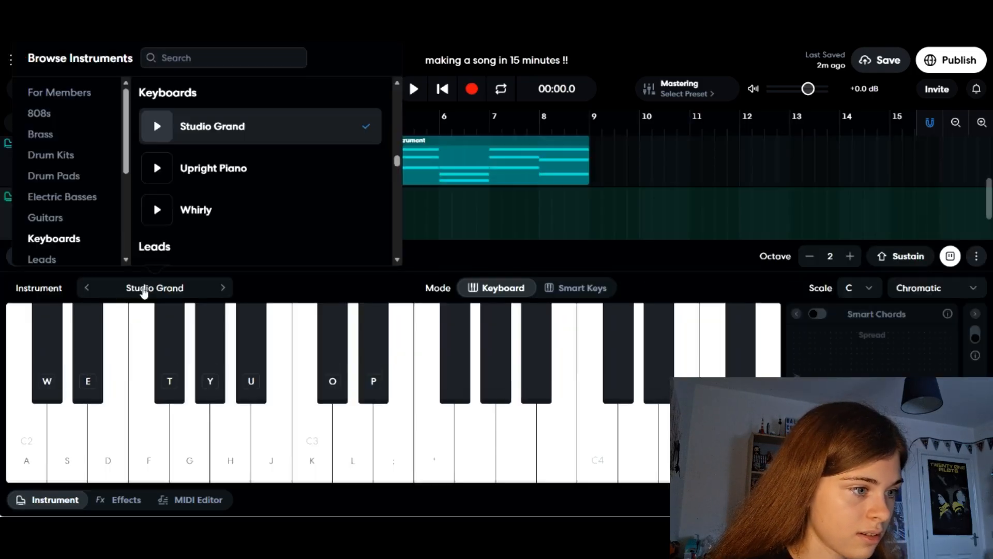
scroll(185, 208, "up", 2)
scroll(185, 207, "up", 3)
scroll(184, 206, "down", 2)
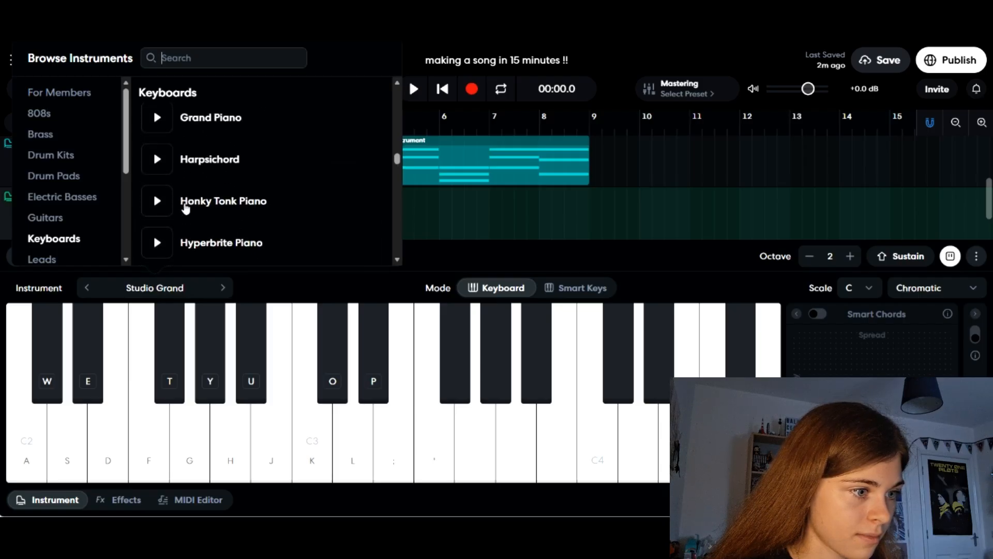
scroll(184, 207, "up", 1)
scroll(23, 206, "down", 2)
scroll(24, 206, "down", 2)
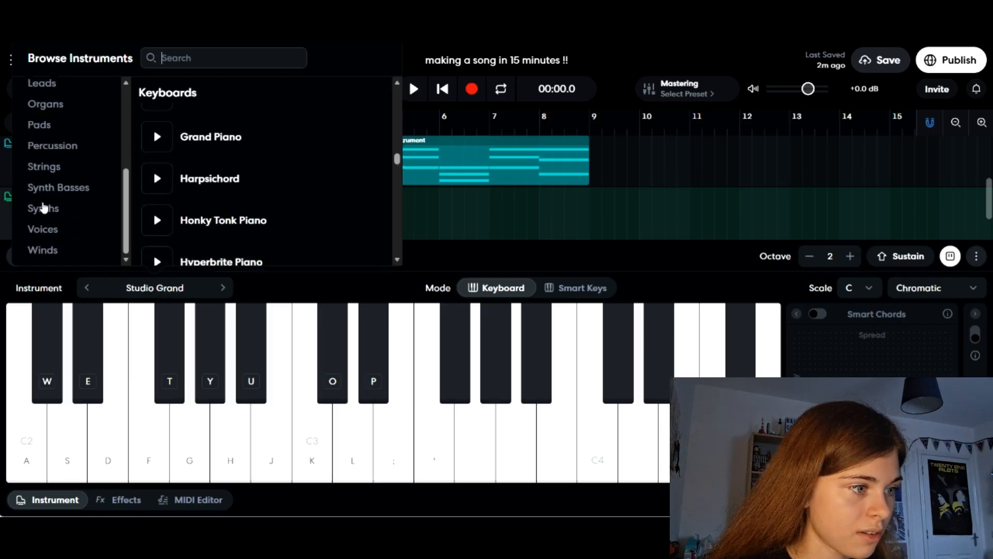
left_click(43, 208)
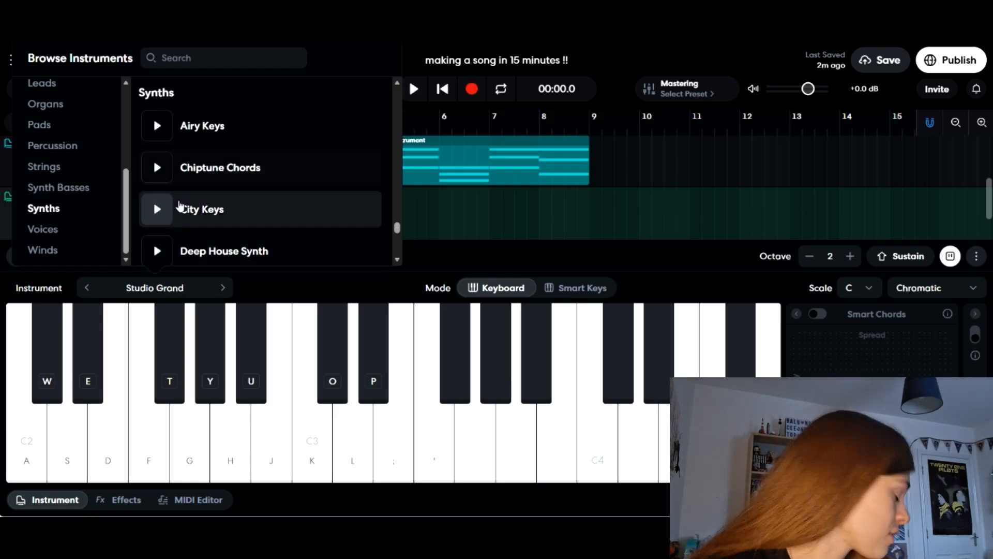
left_click(222, 171)
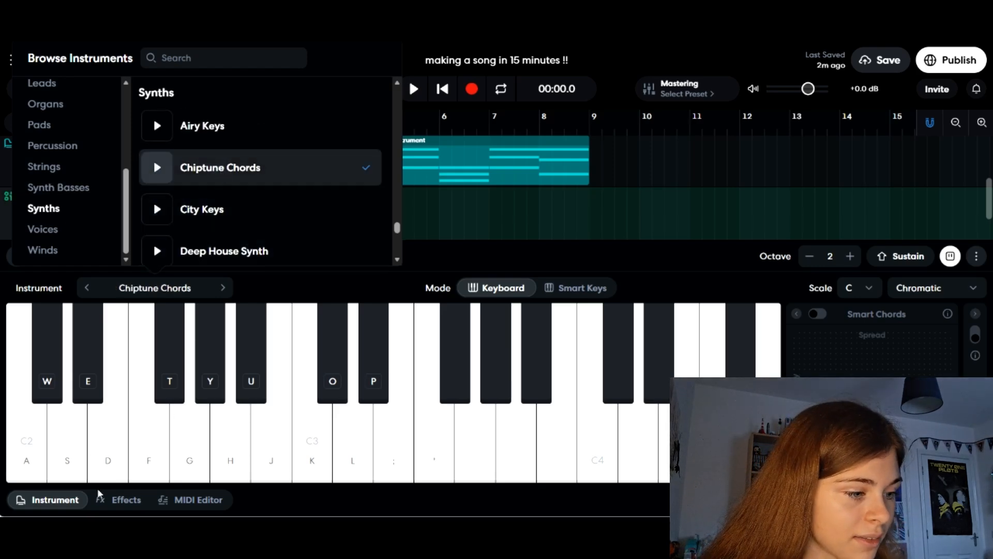
left_click(52, 500)
Copy the first four-bar piano chord region onto the Chiptune Chords track at bar 1
left_click(254, 286)
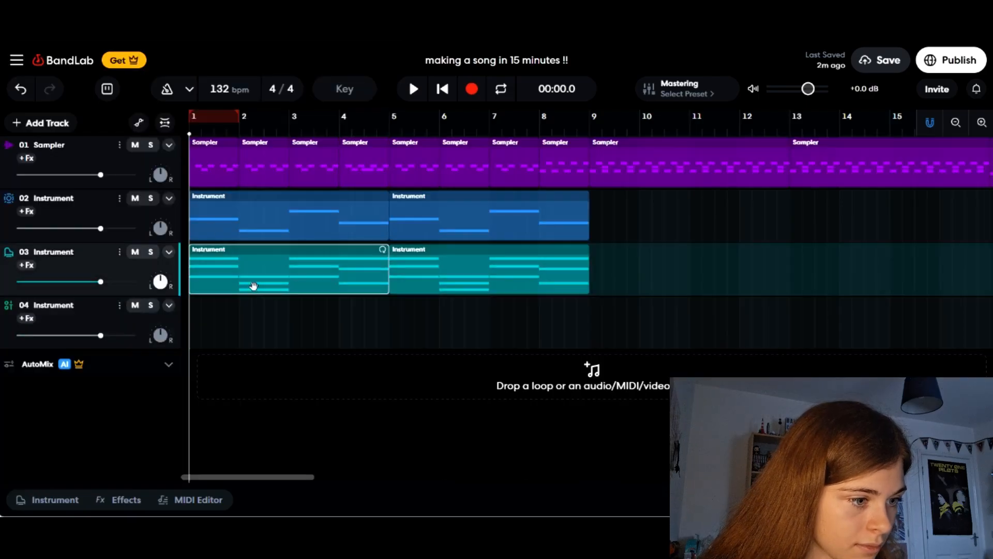
left_click_drag(253, 287, 234, 348)
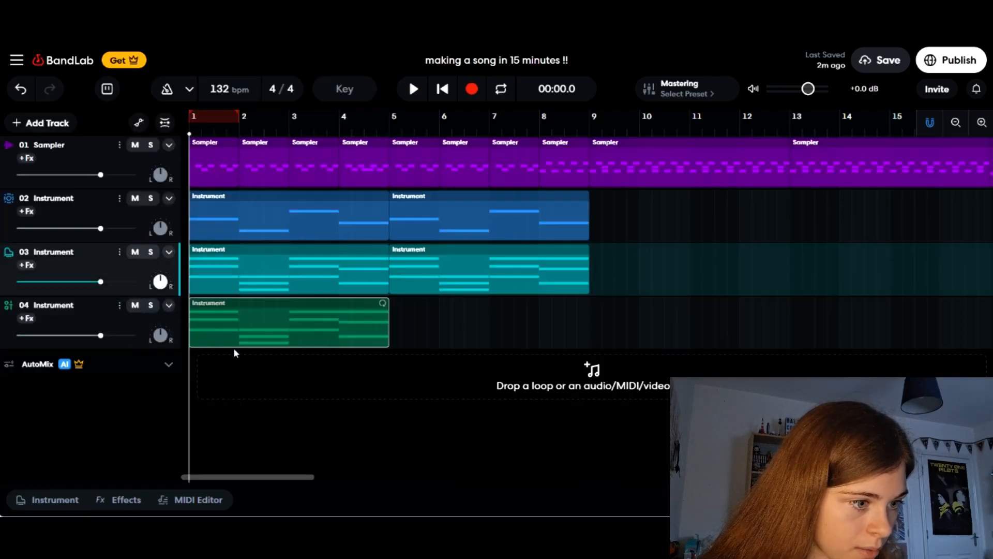
Delete the lower chord notes in bars 1 and 2 of the Chiptune Chords region, keeping only D3 and A2
left_click(207, 502)
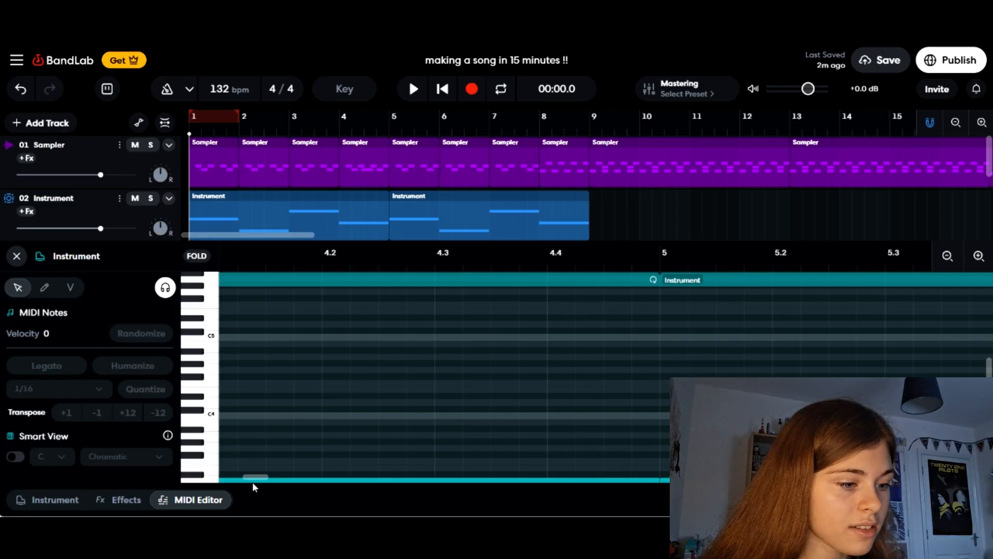
left_click_drag(253, 477, 231, 476)
scroll(144, 173, "down", 3)
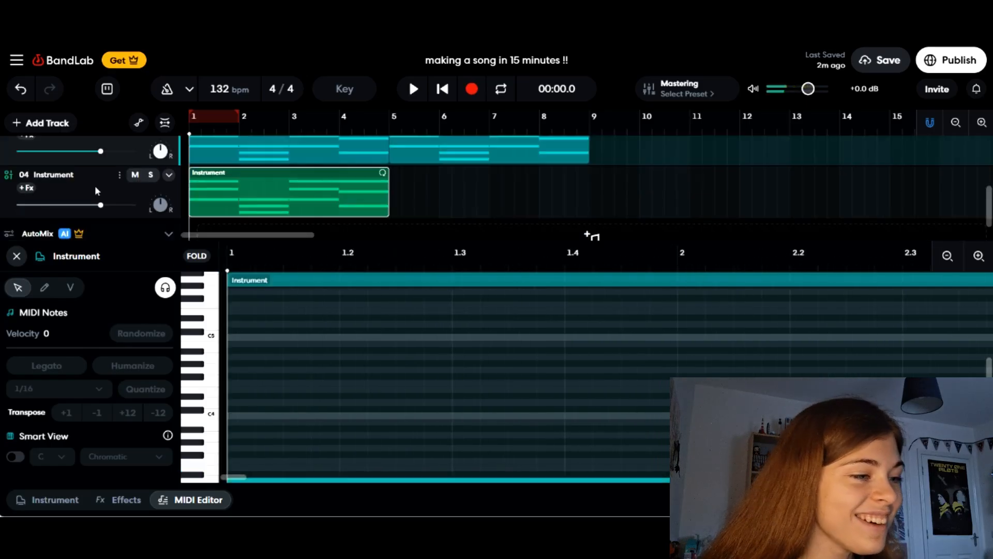
left_click(99, 204)
left_click_drag(293, 392, 351, 352)
key("Delete")
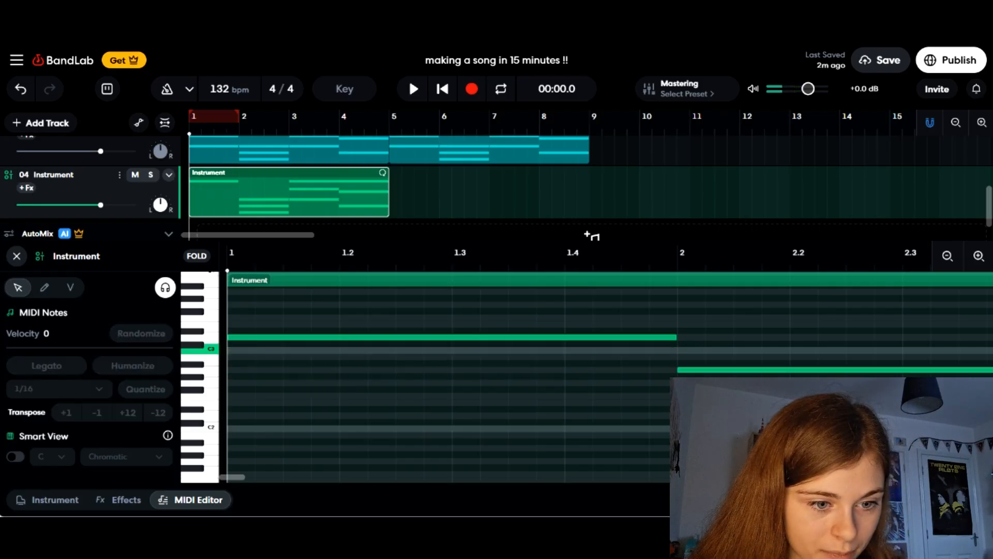
left_click_drag(744, 409, 791, 382)
key("Delete")
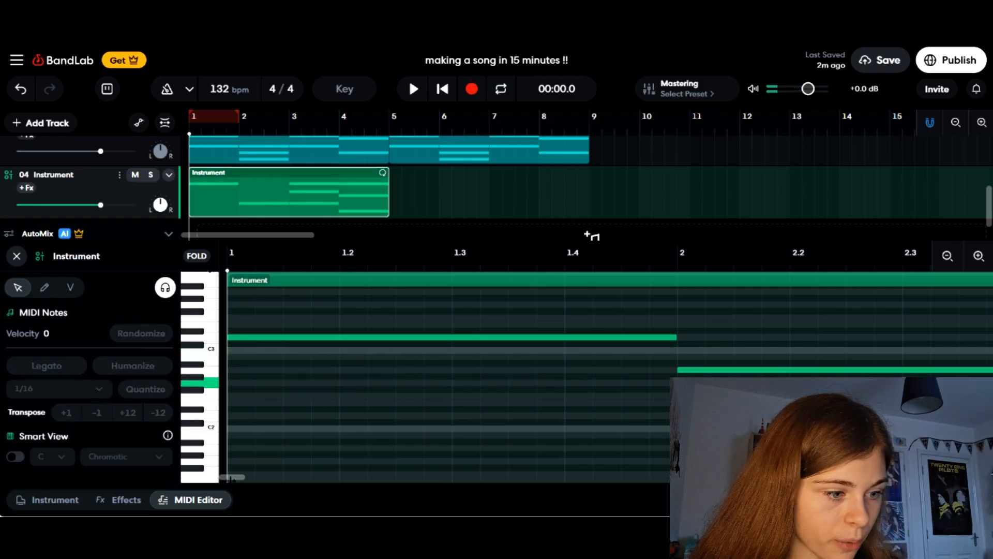
Delete the lower chord notes in bars 3 and 4 of the Chiptune Chords region, keeping only the top D3 notes
scroll(399, 424, "right", 5)
left_click_drag(472, 391, 525, 356)
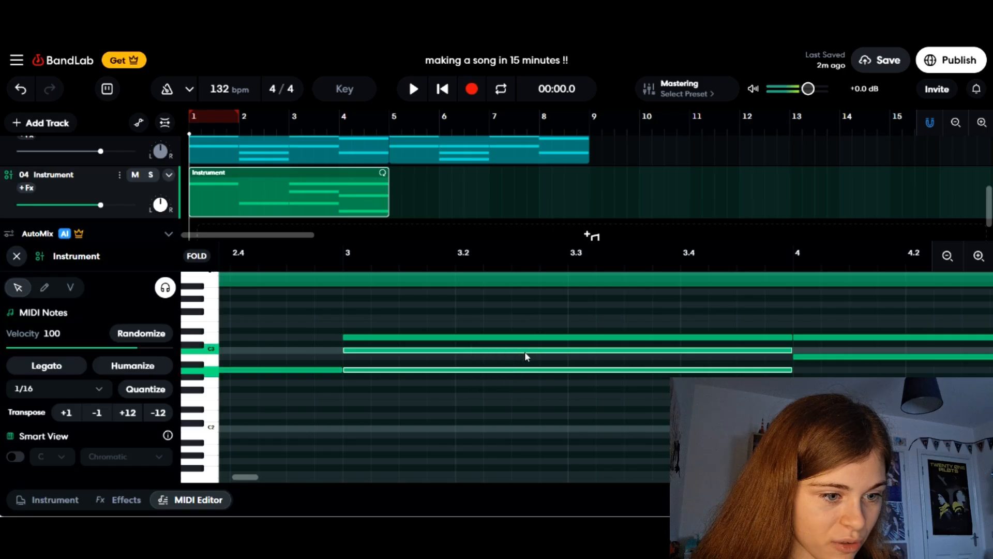
key("Delete")
left_click(853, 357)
key("Delete")
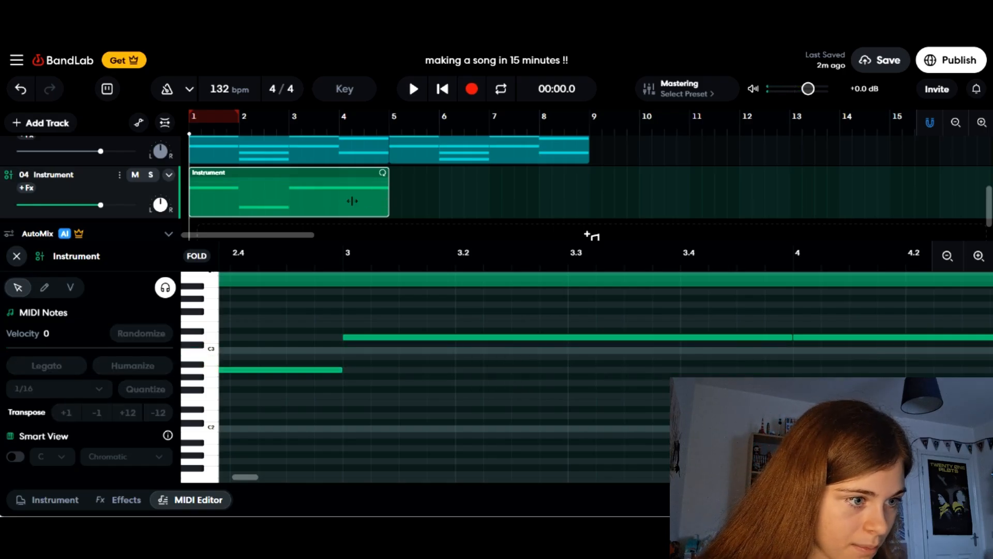
Trim the Chiptune Chords region to end at bar 3 and move the bar 3 note earlier, into bar 2
left_click_drag(351, 200, 302, 205)
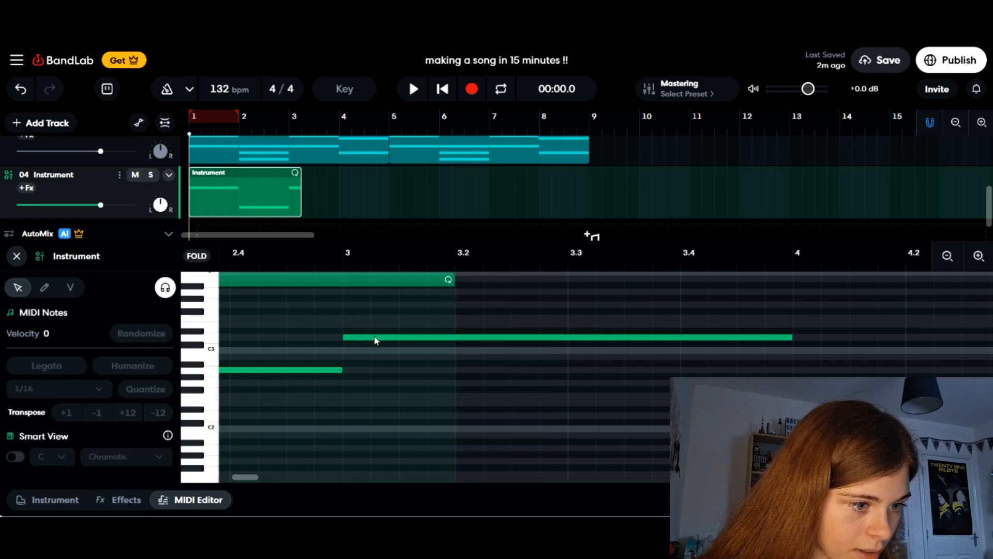
left_click_drag(375, 340, 281, 337)
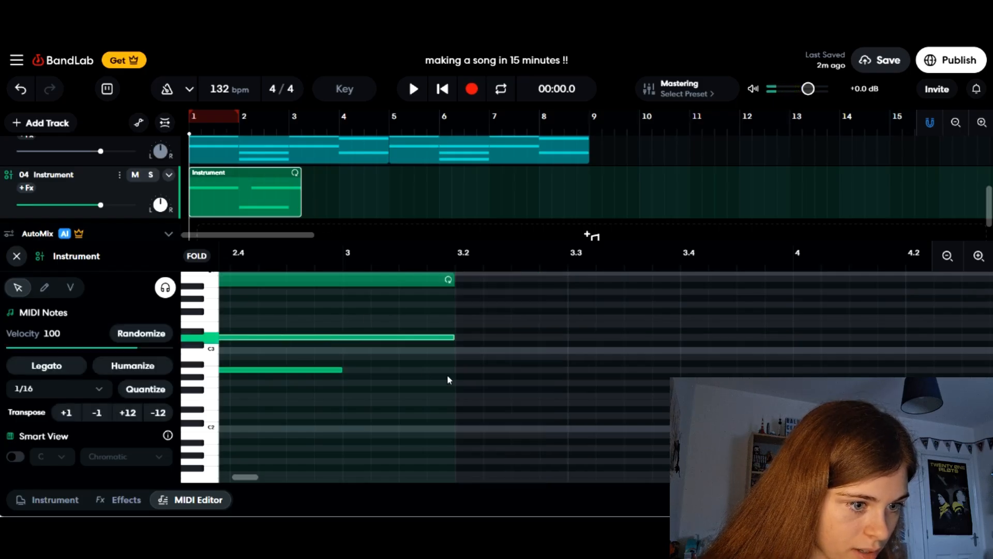
left_click_drag(302, 197, 287, 196)
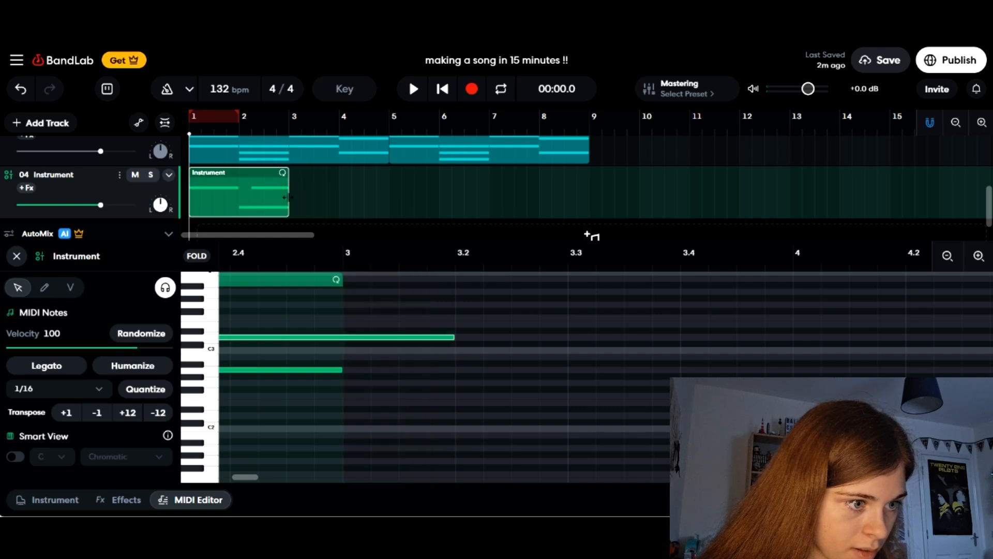
Turn bar 1 into a melody of half-beat notes D3, C3, E3, A2, C3 and D3, and delete the notes in bar 2
left_click_drag(239, 478, 230, 477)
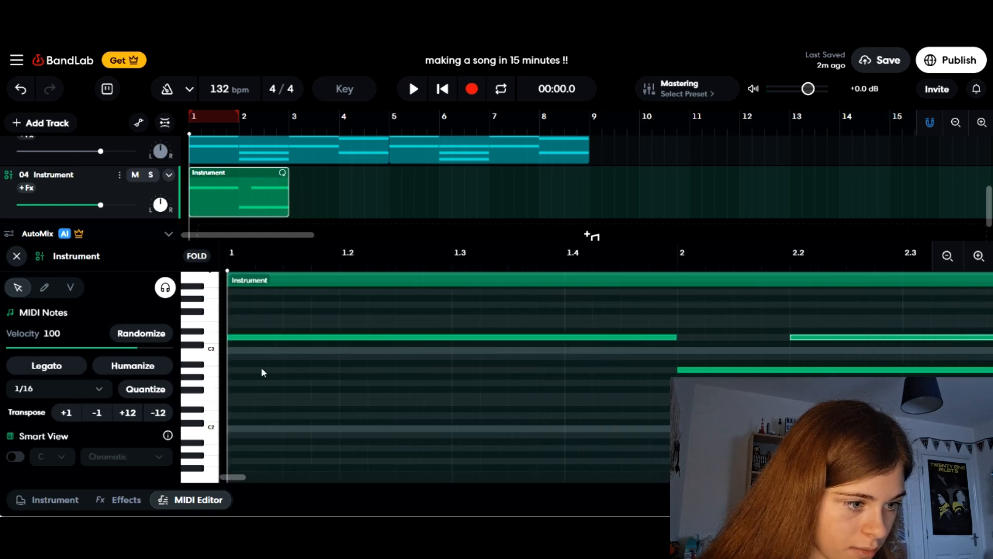
left_click_drag(675, 338, 344, 353)
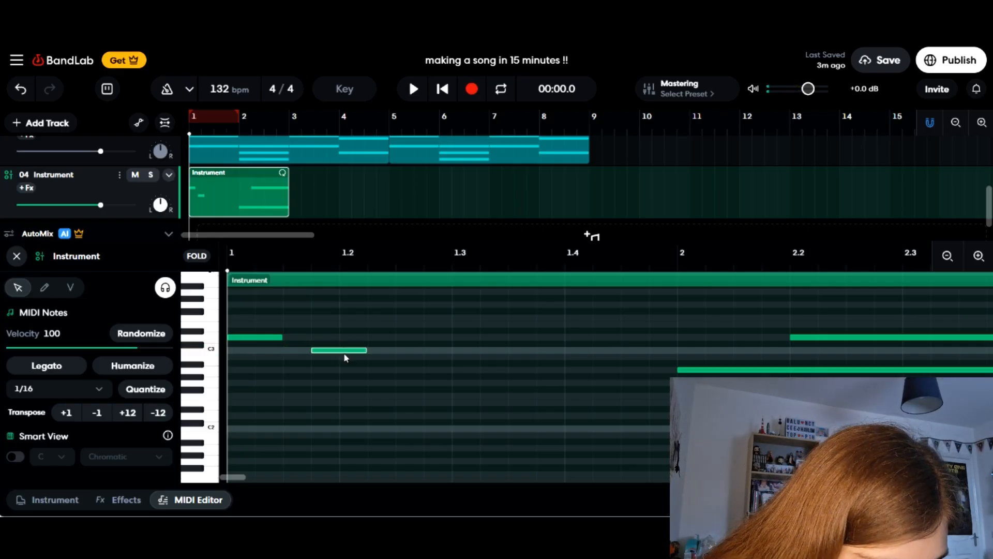
left_click_drag(348, 353, 651, 343)
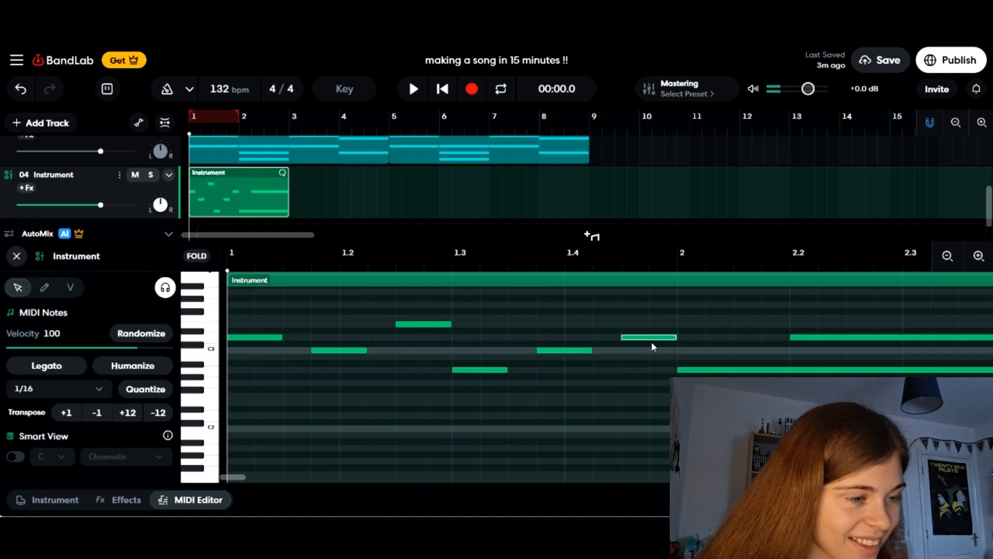
left_click_drag(726, 300, 862, 376)
key("Delete")
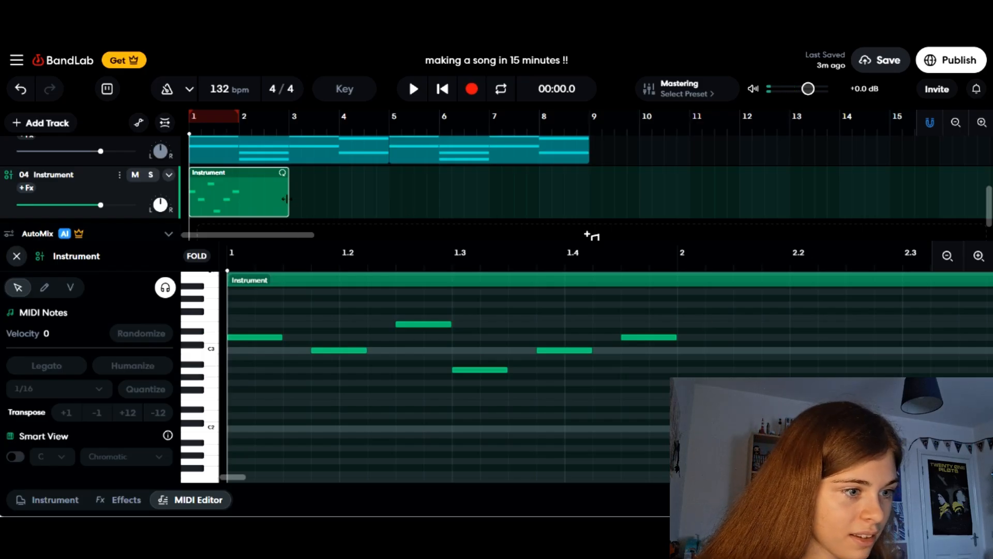
Repeat the one-bar Chiptune Chords melody over four bars and place it as a single region from bar 5 to bar 9
left_click_drag(287, 201, 555, 217)
left_click_drag(645, 187, 414, 209)
right_click(414, 208)
left_click(443, 238)
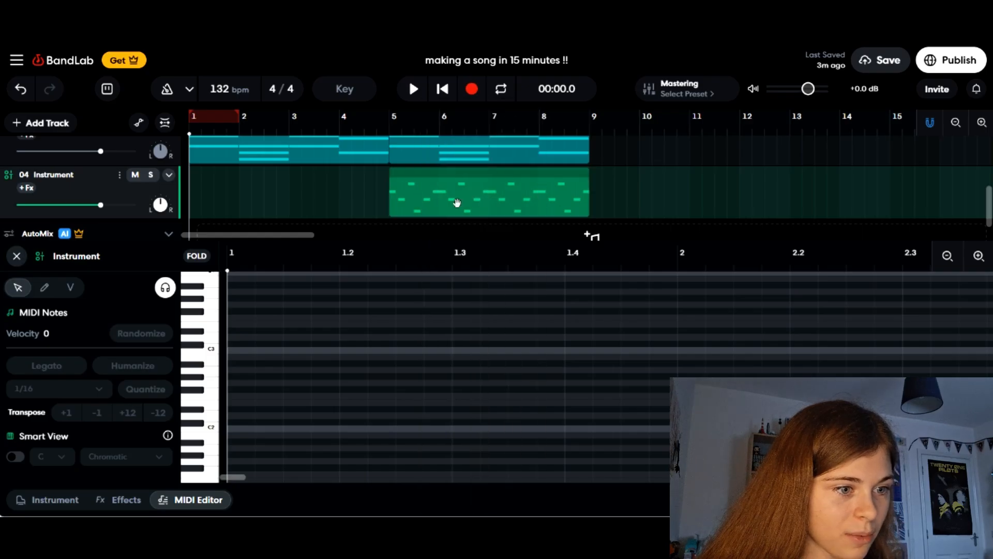
left_click(455, 202)
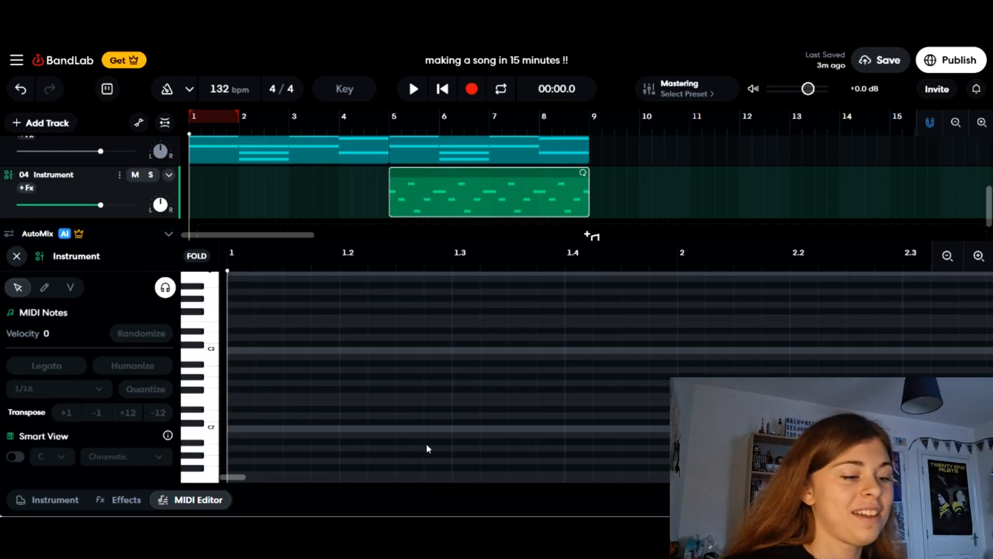
Copy the four-bar Chiptune Chords melody region to bars 9 and 13
left_click(171, 499)
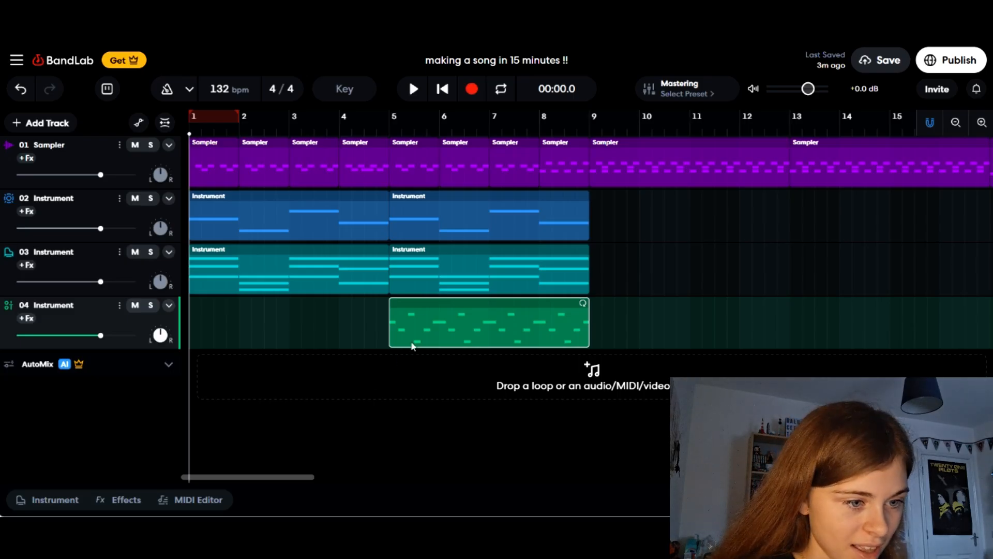
left_click_drag(423, 329, 820, 331)
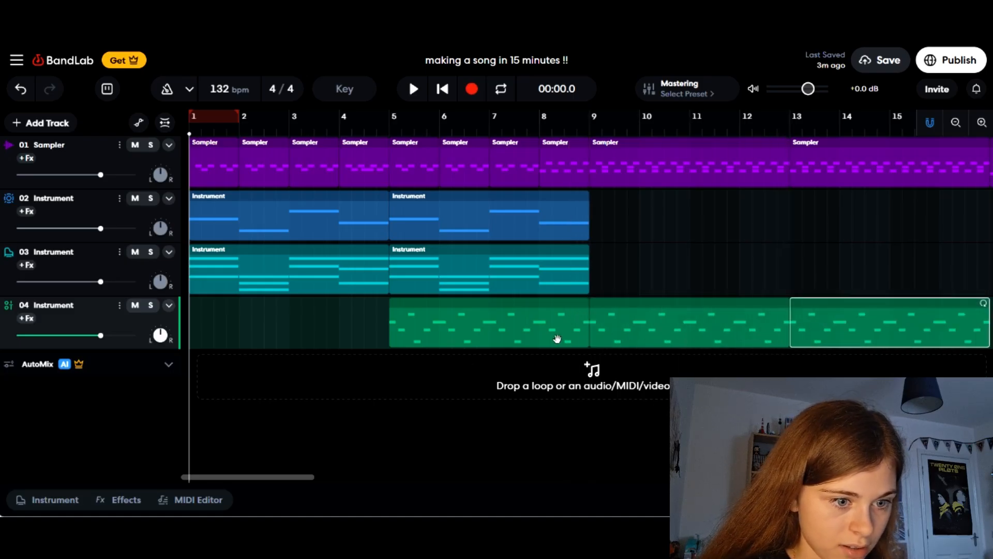
Add another virtual instrument track, search the sounds for "squatre" and give it the Square Sub Bass sound
left_click(55, 124)
left_click(89, 231)
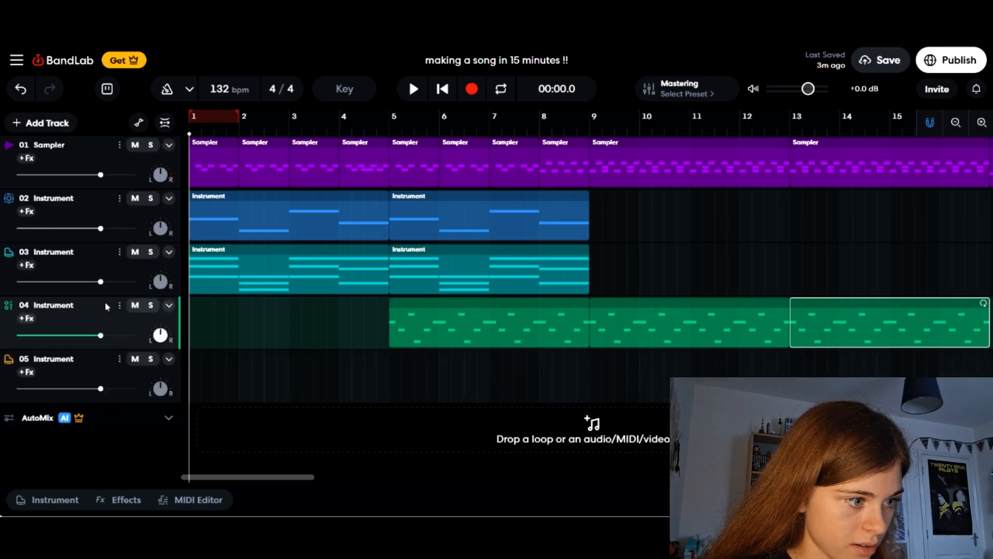
left_click(139, 292)
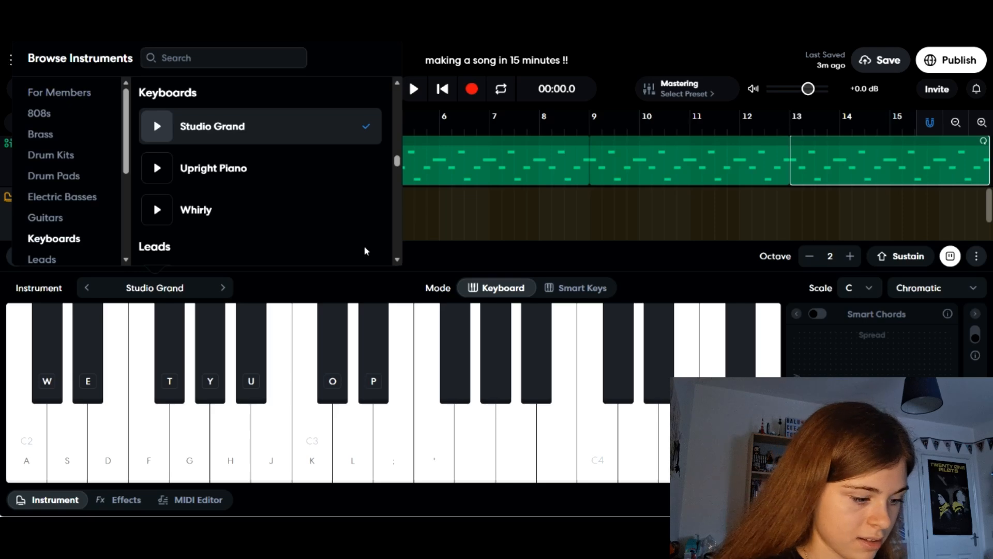
type("squatre")
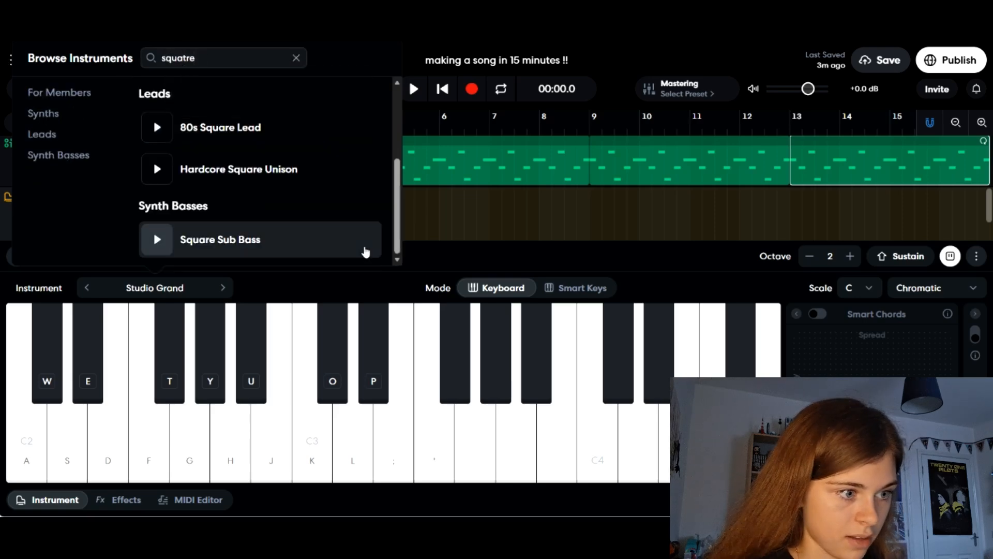
left_click(343, 248)
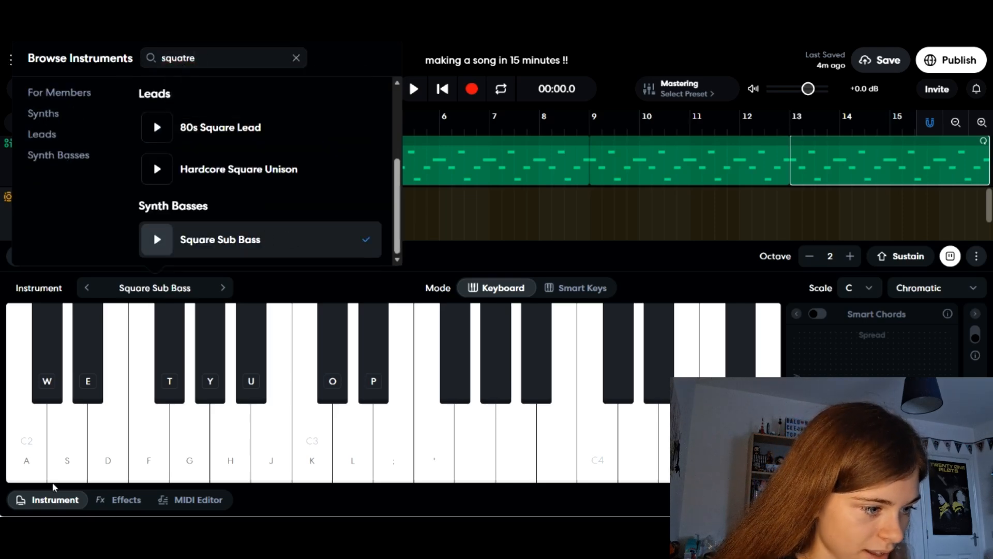
left_click(54, 499)
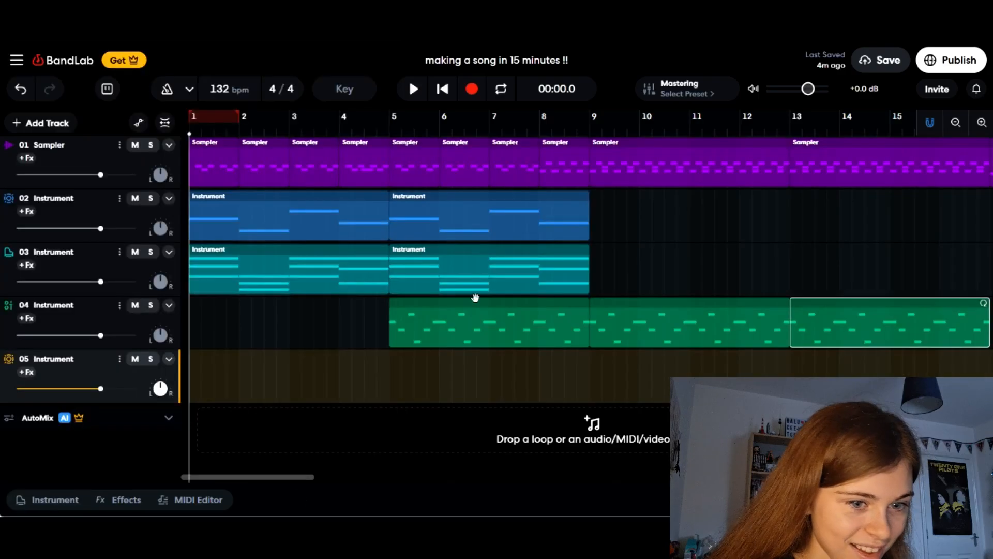
Copy the second four-bar Smooth Reese bass region onto the Square Sub Bass track at bar 9
left_click(470, 220)
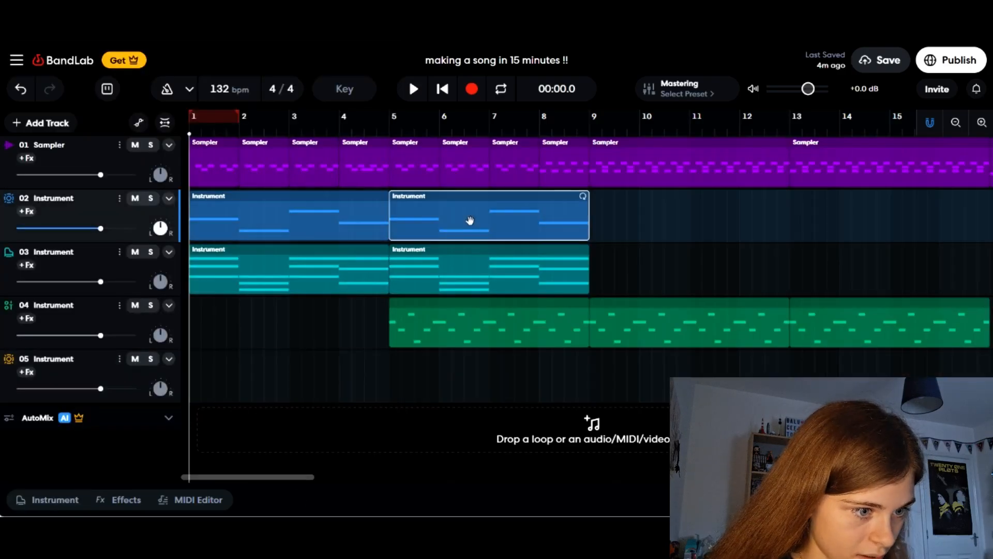
left_click(591, 130)
key("ctrl+v")
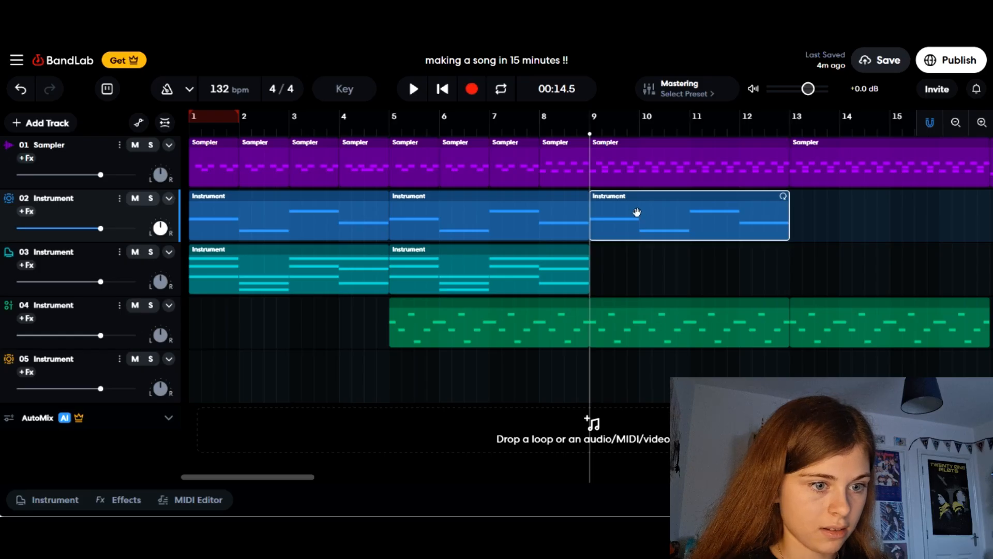
key("Delete")
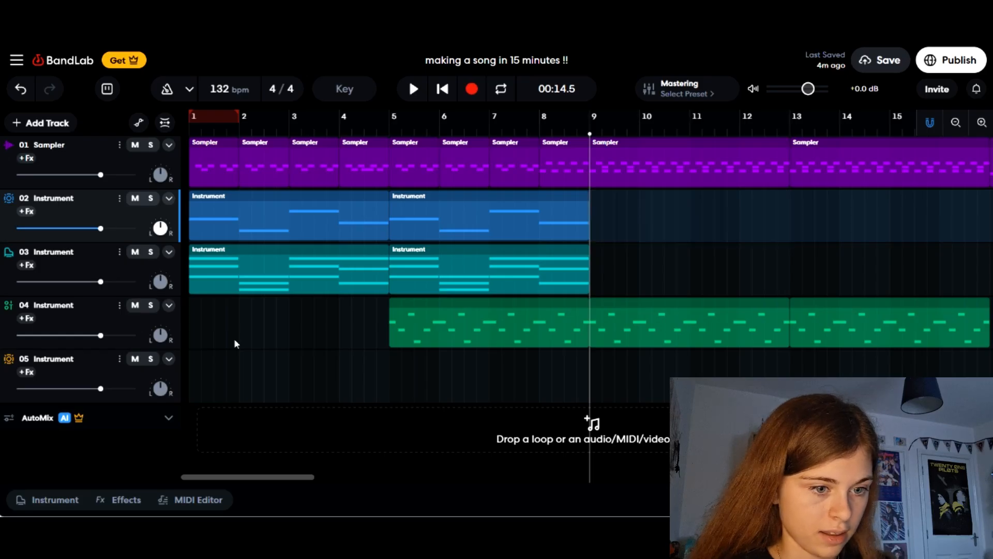
left_click(86, 380)
key("ctrl+v")
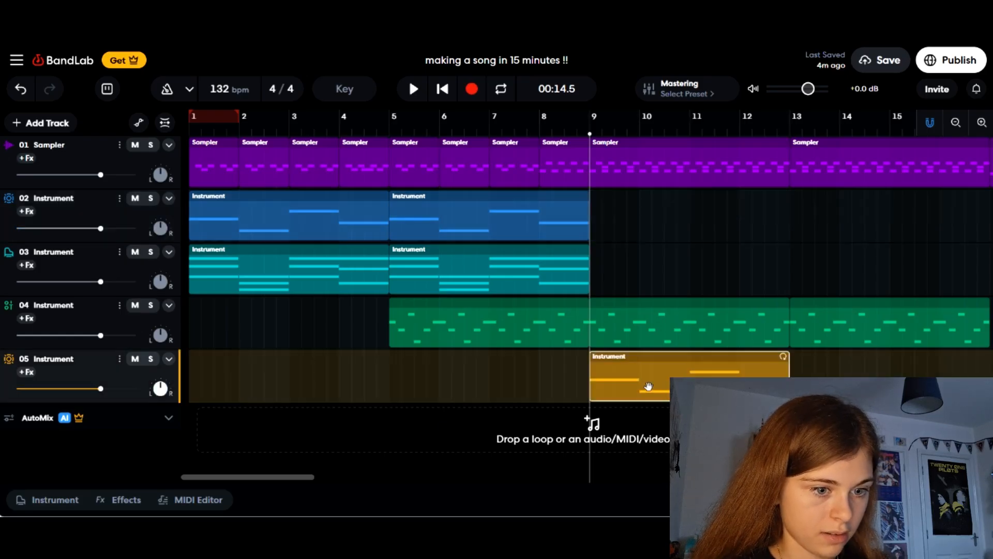
key("ctrl+d")
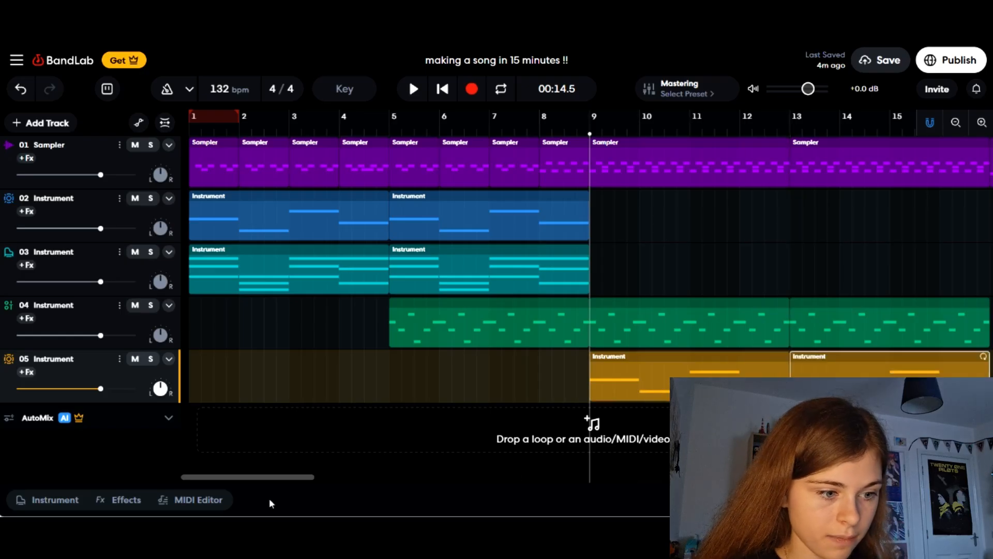
left_click_drag(290, 476, 319, 477)
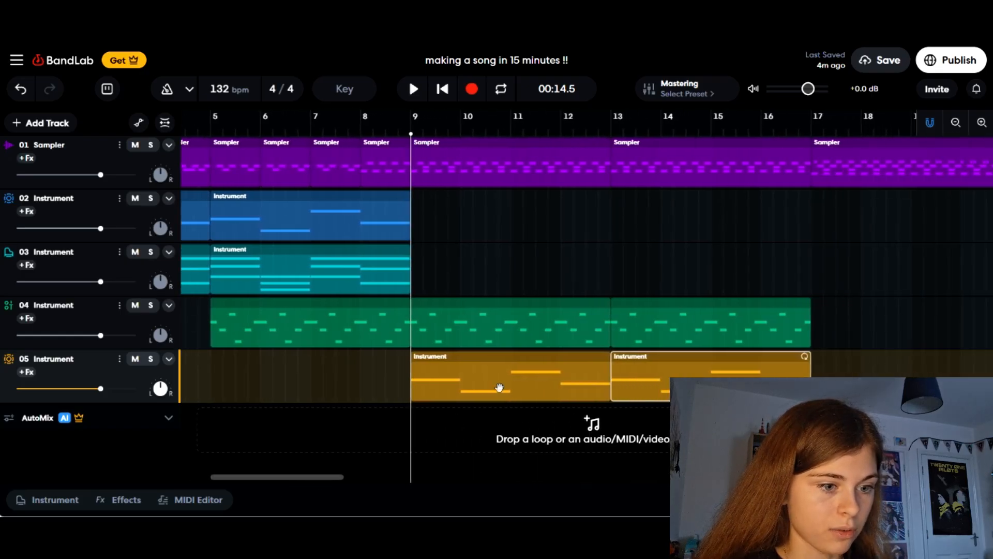
key("Delete")
Double all notes of the Square Sub Bass region at bar 9 one octave lower, starting on C1
left_click(556, 370)
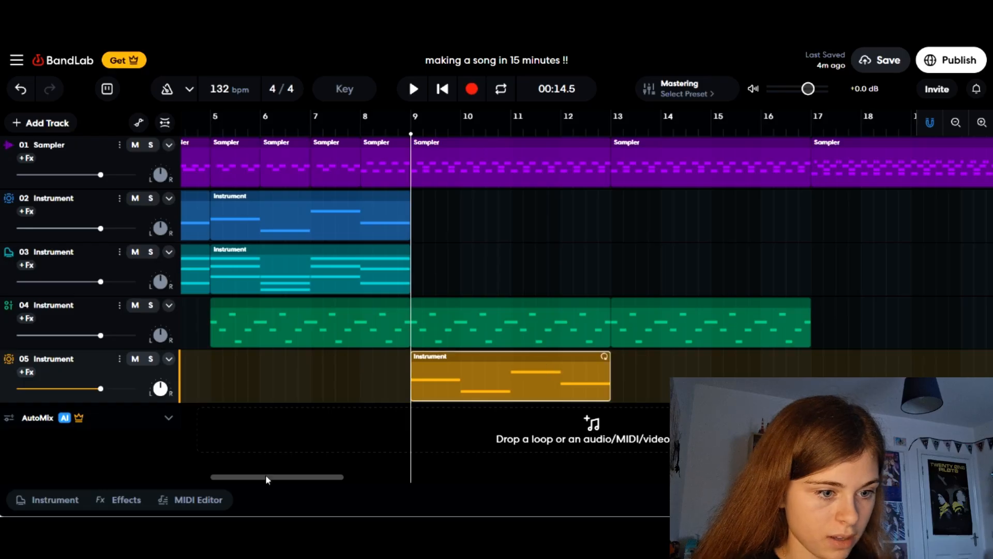
left_click(209, 508)
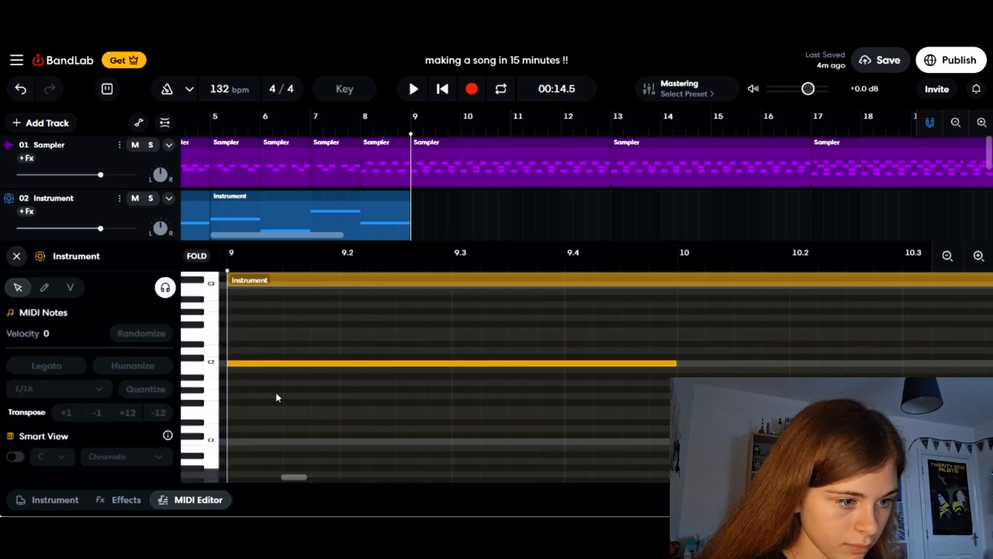
left_click_drag(259, 336, 968, 376)
left_click_drag(298, 477, 287, 483)
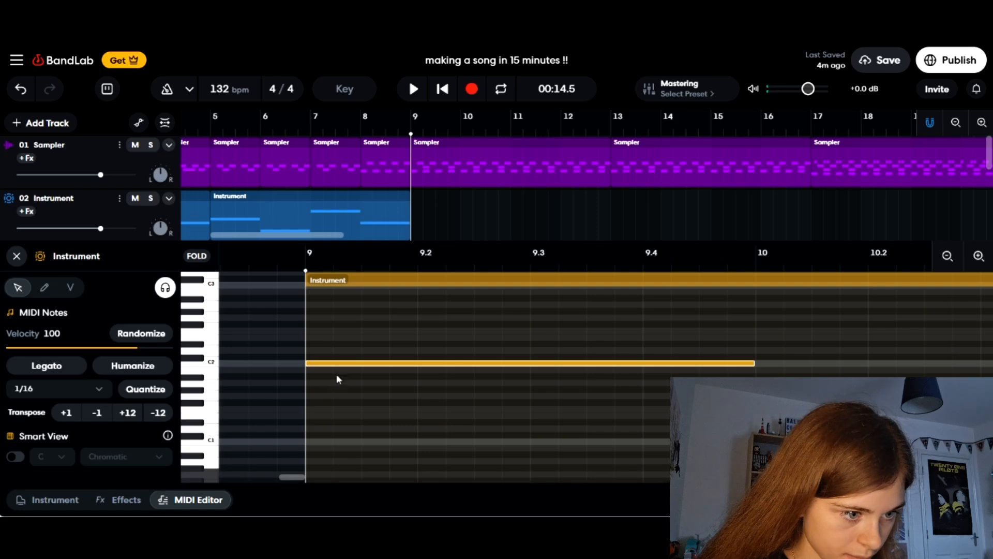
left_click_drag(331, 363, 326, 444)
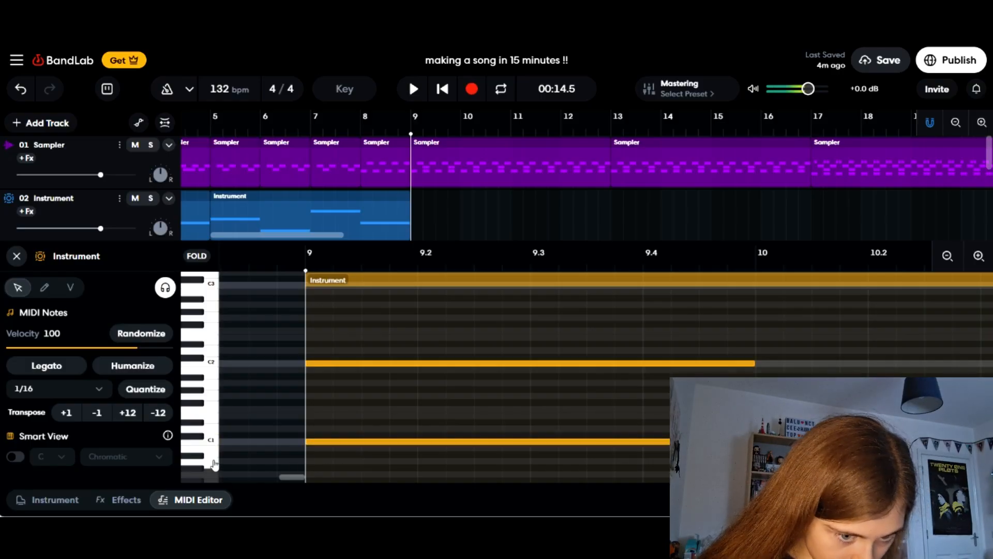
Copy the Square Sub Bass region to bar 13, and duplicate the Chiptune Chords and Square Sub Bass parts from bar 17
left_click(203, 499)
left_click_drag(457, 387, 665, 396)
left_click_drag(844, 312, 526, 397)
key("ctrl+d")
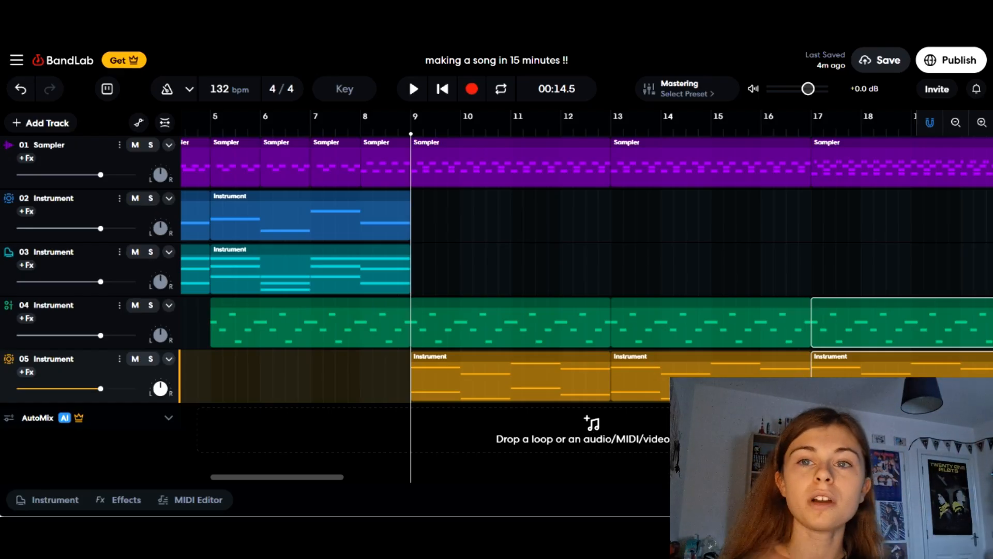
Place the playhead at the start of bar 5
left_click_drag(331, 476, 275, 483)
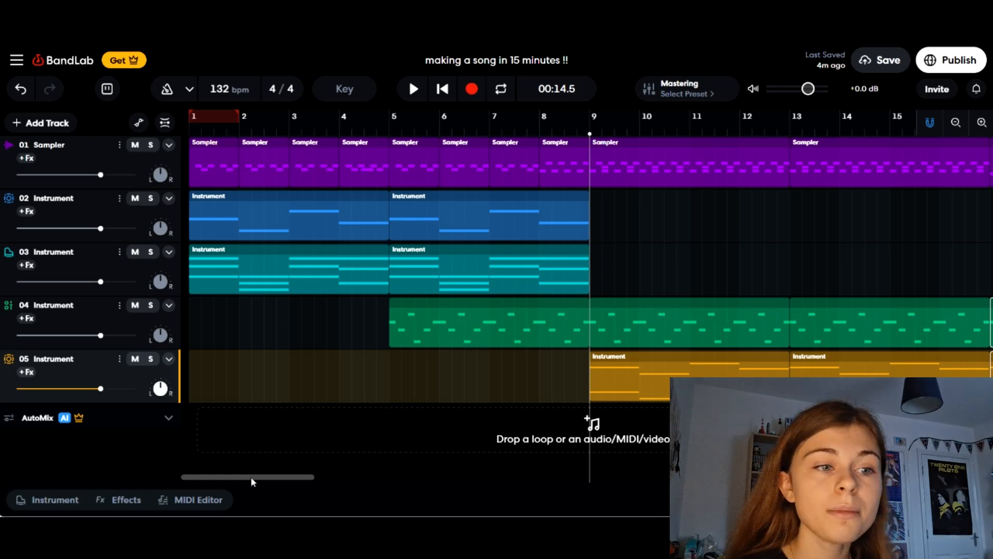
left_click(390, 129)
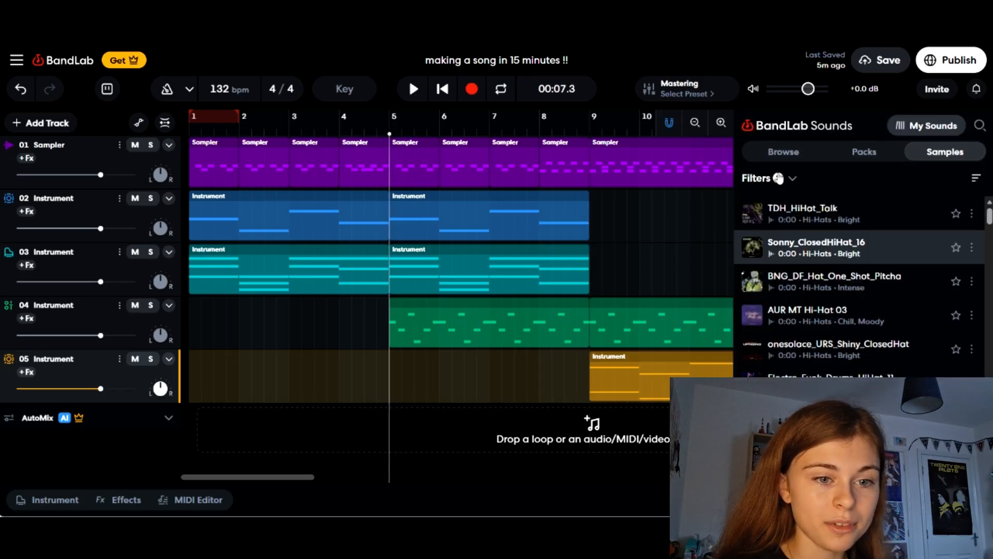
Clear the sample filters, search for "snare riser", and place Superlate_124_Riser_Weird_Snare_4bars on a new track at bar 5
left_click(780, 178)
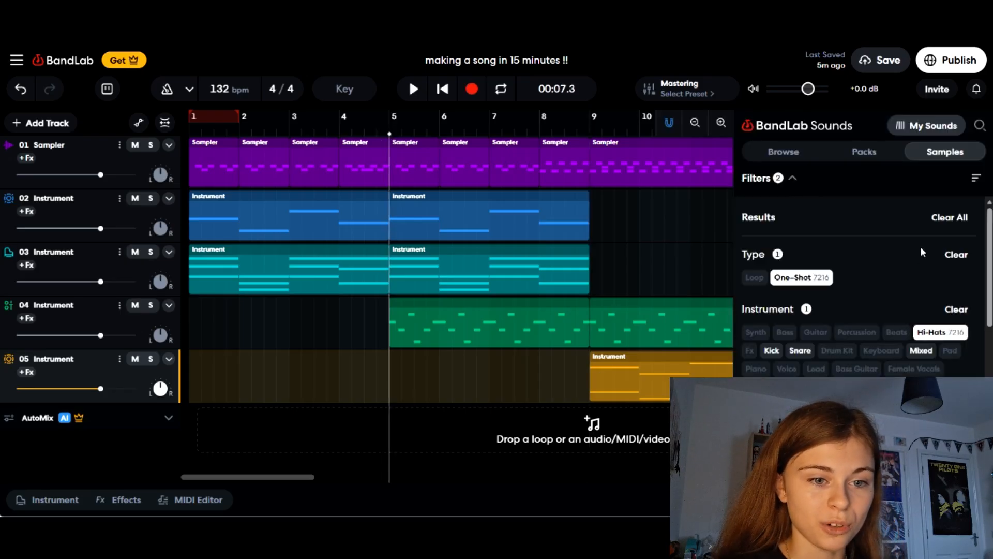
left_click(952, 255)
left_click(946, 219)
left_click(978, 127)
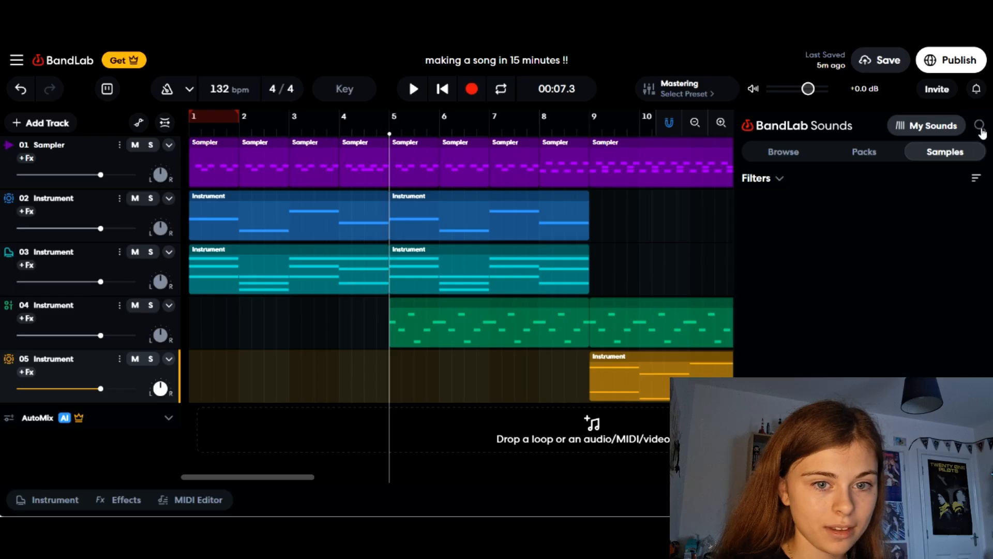
type("snare riser")
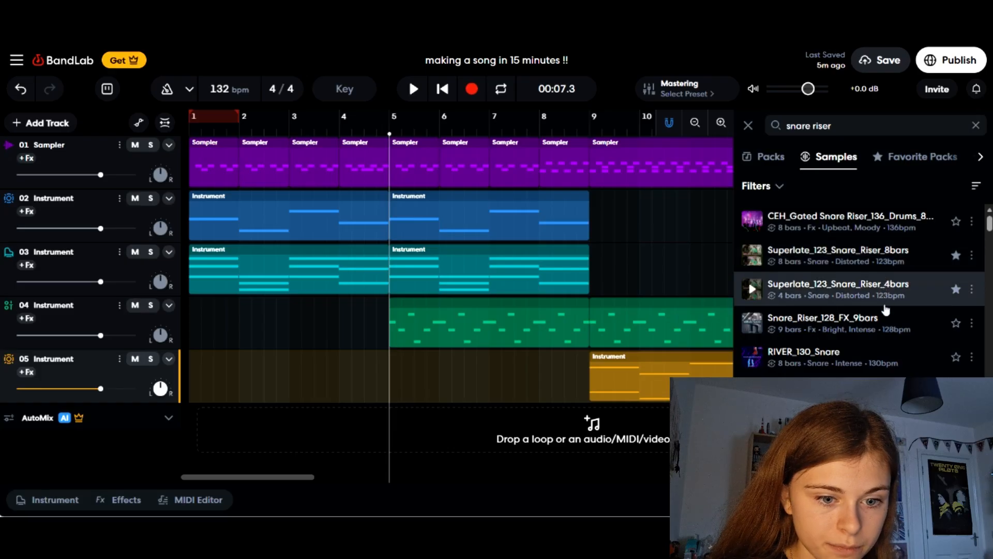
left_click_drag(775, 393, 391, 435)
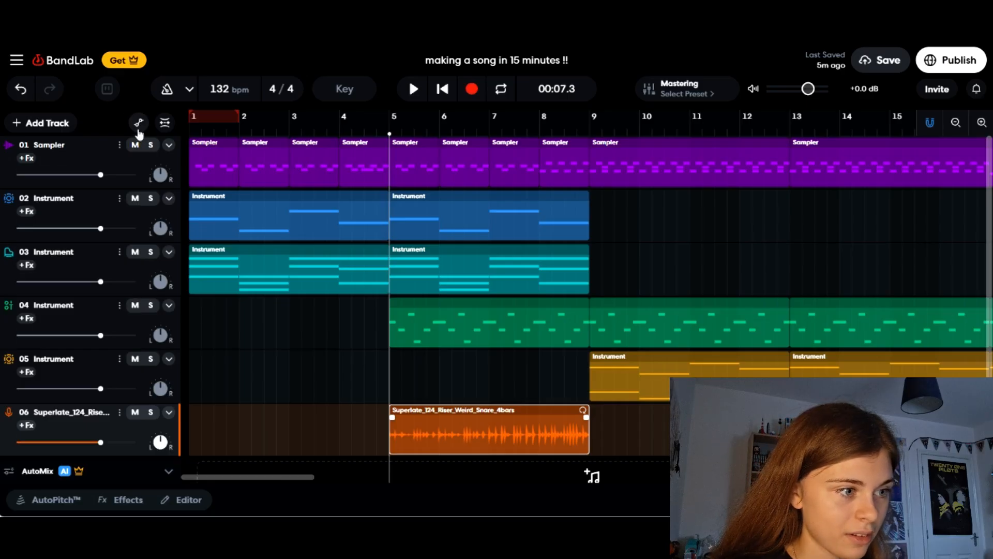
Automate the Chiptune Chords track's volume to rise from about -30.6 dB at bar 5 to its normal level at bar 9
left_click(138, 123)
left_click(589, 314)
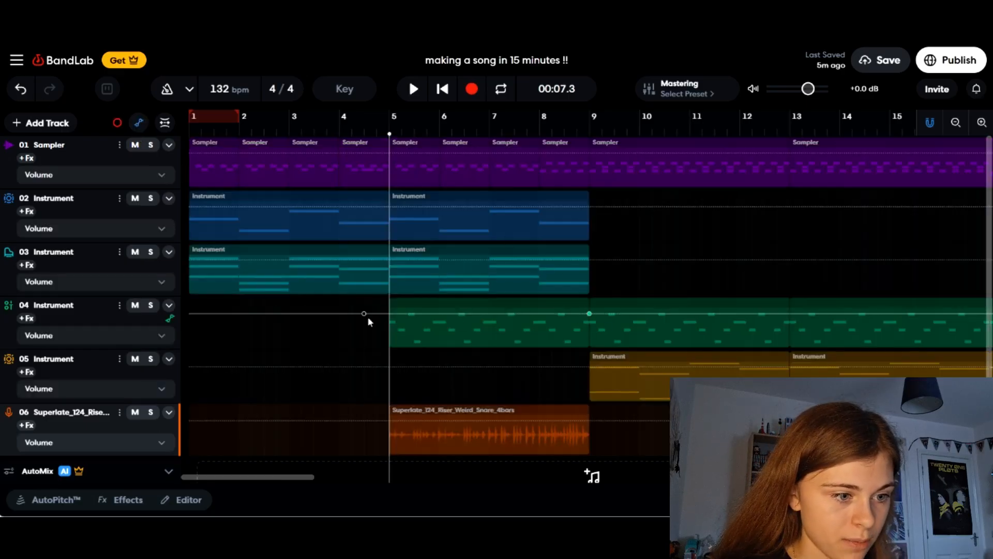
left_click(372, 132)
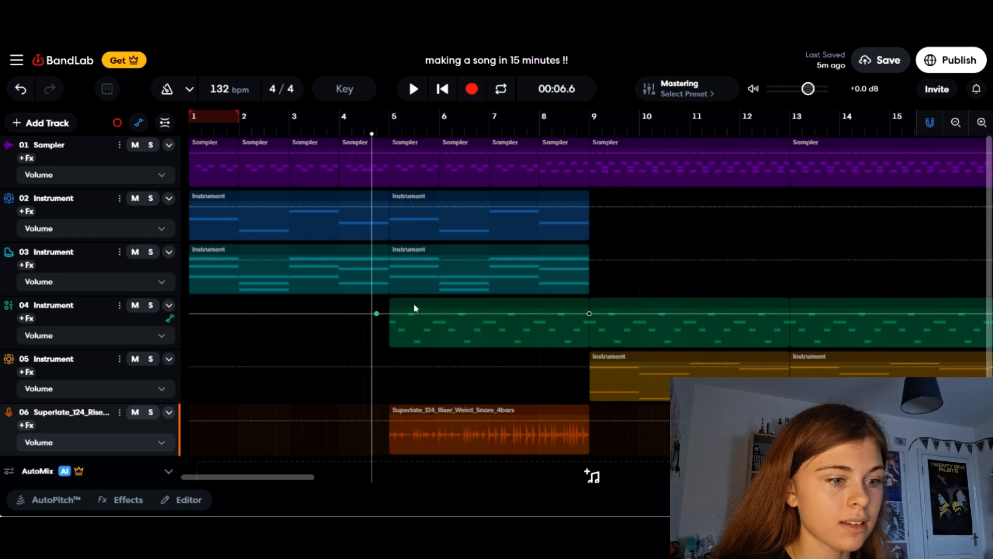
left_click_drag(390, 315, 390, 346)
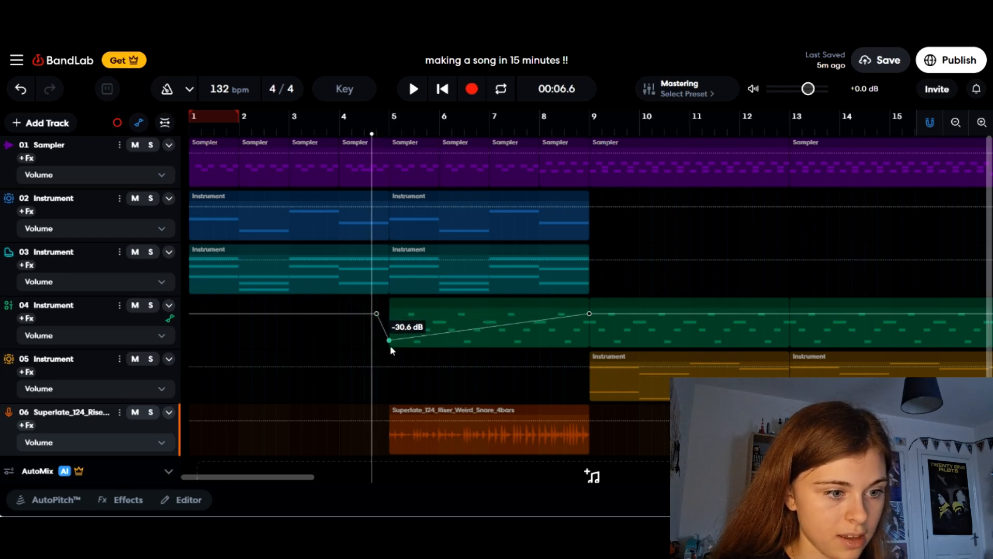
left_click(137, 123)
Split the Chiptune Chords, Smooth Reese and Bright Piano regions at bar 8 and delete their parts between bars 8 and 9
left_click(542, 133)
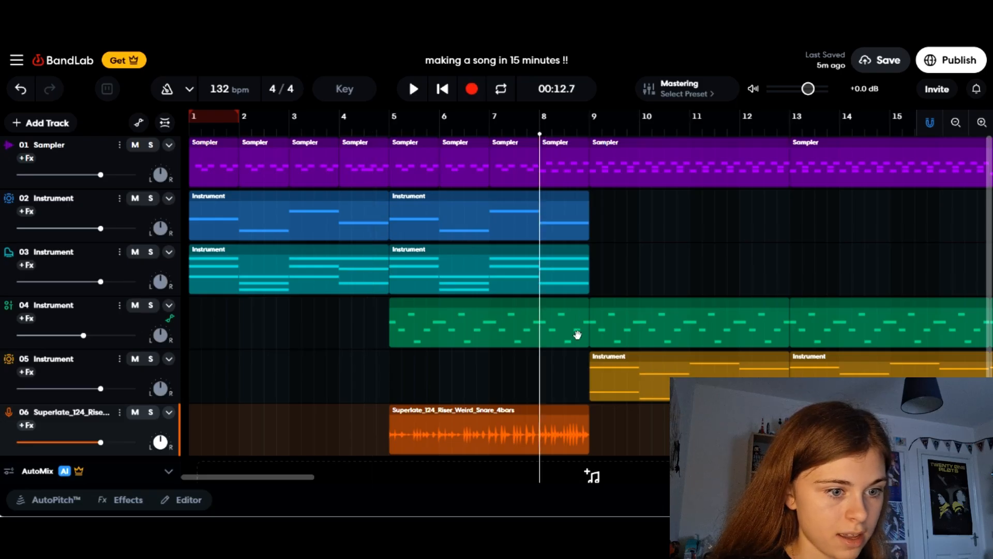
left_click(569, 336)
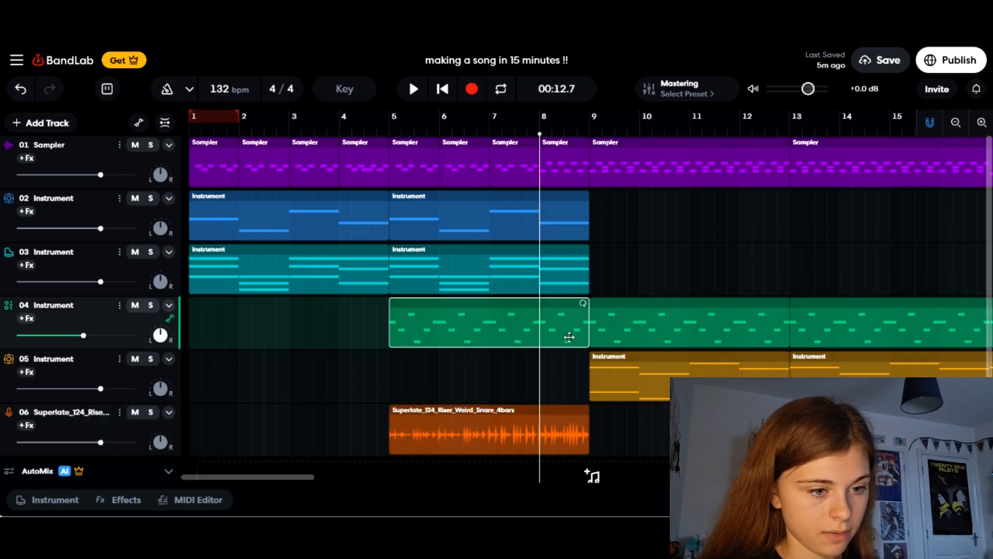
key("ctrl+e")
key("Delete")
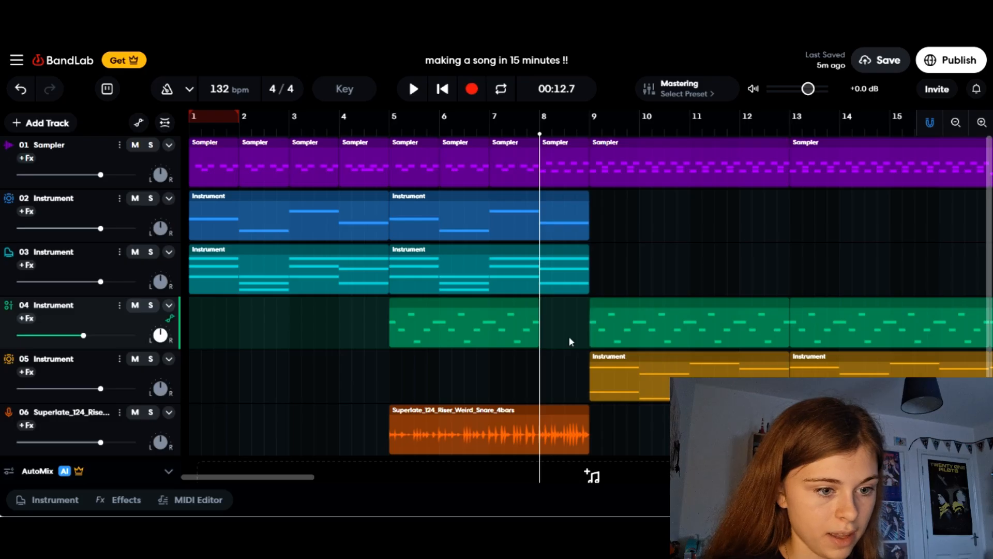
left_click(560, 214)
key("ctrl+e")
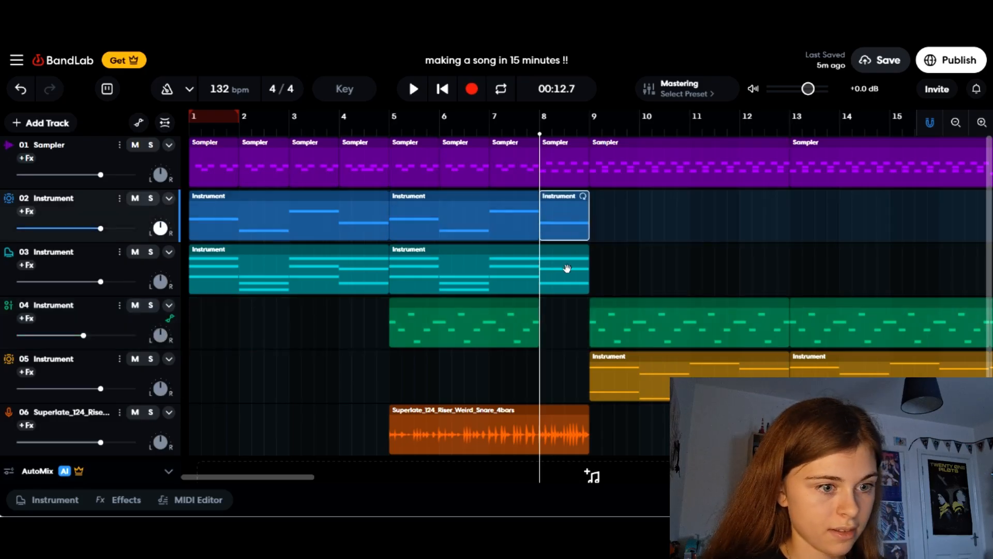
left_click(568, 267)
key("ctrl+e")
key("Delete")
left_click(563, 232)
key("Delete")
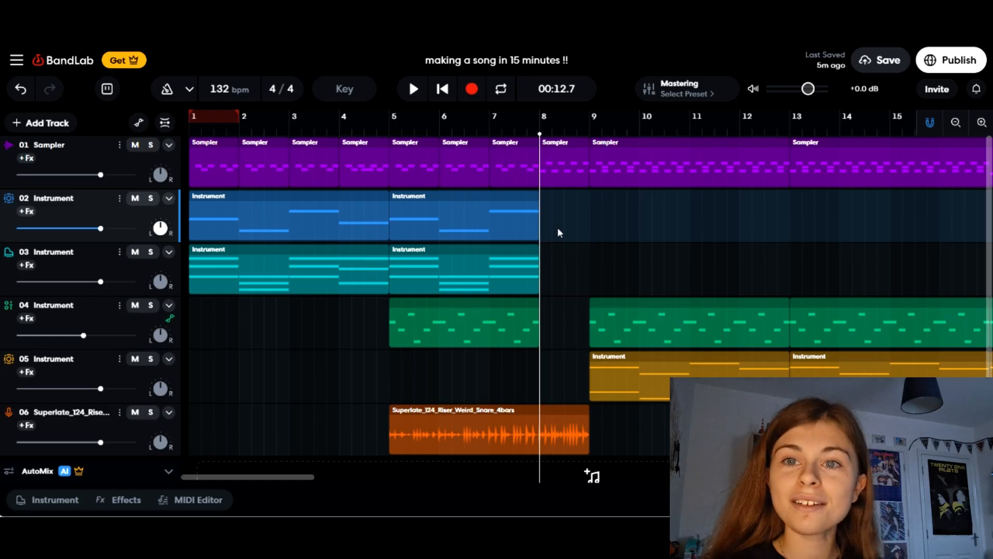
Search the samples for "crash" and place Crash_Based on a new track at bar 9
left_click(889, 500)
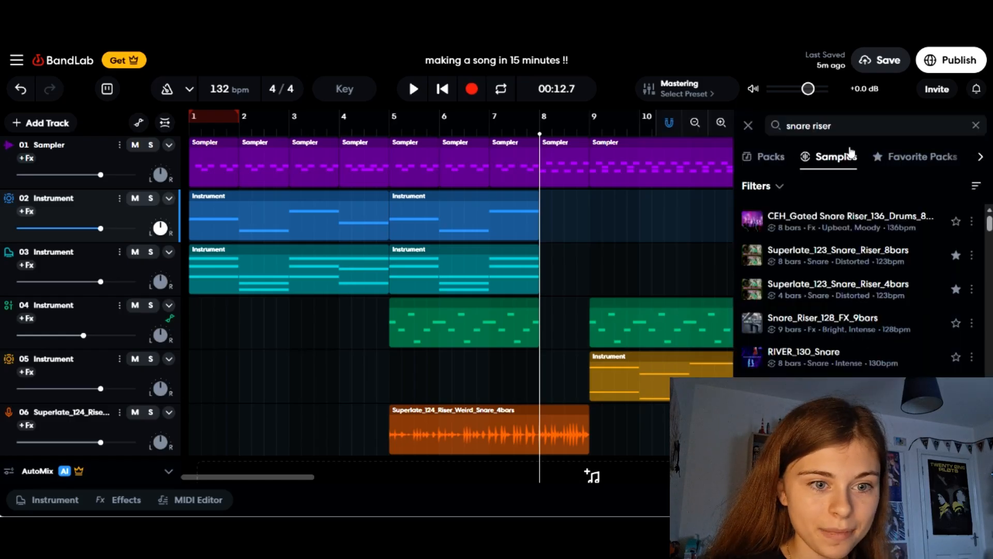
triple_click(872, 129)
type("crash")
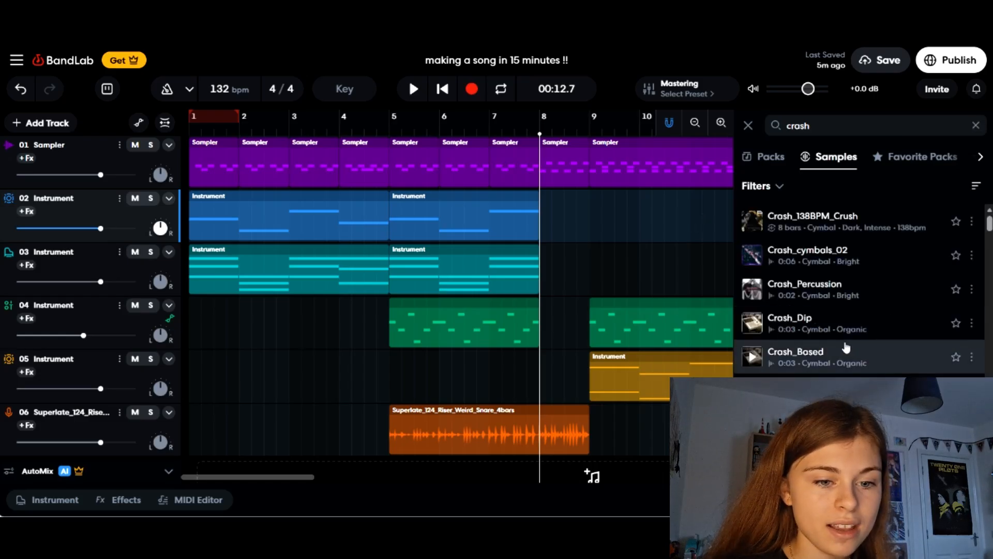
left_click_drag(829, 356, 612, 434)
left_click_drag(583, 469, 590, 470)
scroll(652, 406, "down", 2)
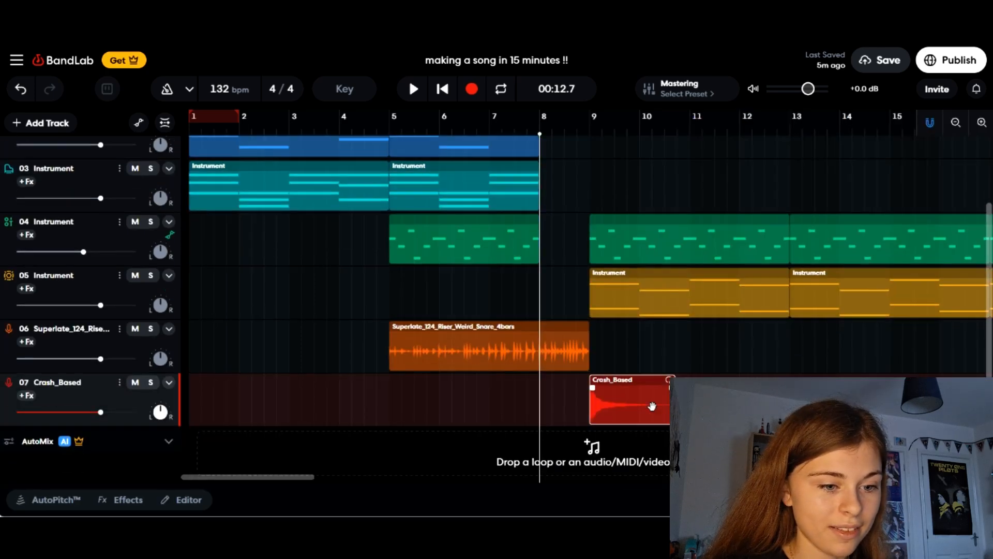
Trim the Crash_Based hit to one bar and arrange increasingly frequent, shorter copies from bar 5 up to bar 9
left_click_drag(637, 409, 673, 415)
key("Delete")
left_click_drag(558, 402, 638, 420)
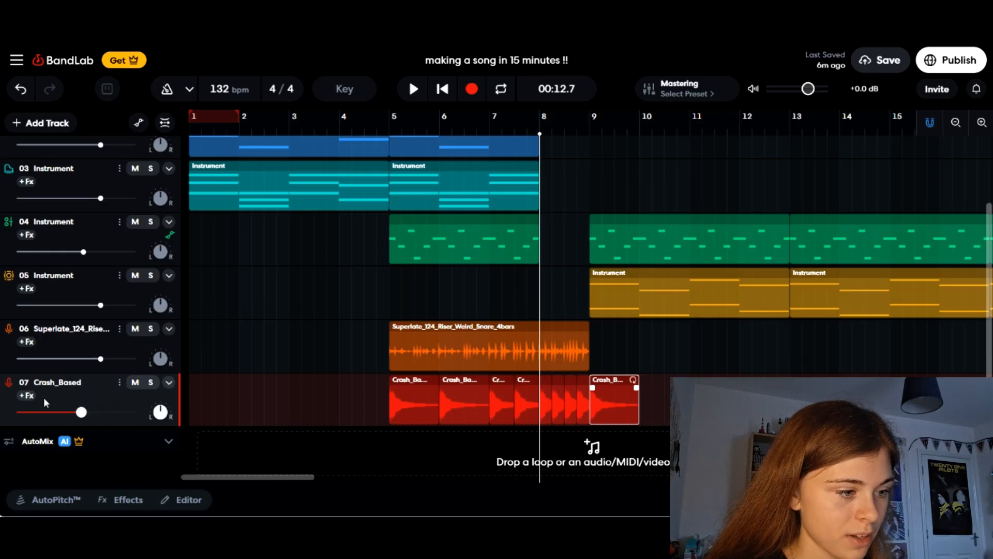
Add a Spring Reverb effect to the Crash_Based track with type UK and amount 29.6 %
left_click(27, 396)
left_click(388, 346)
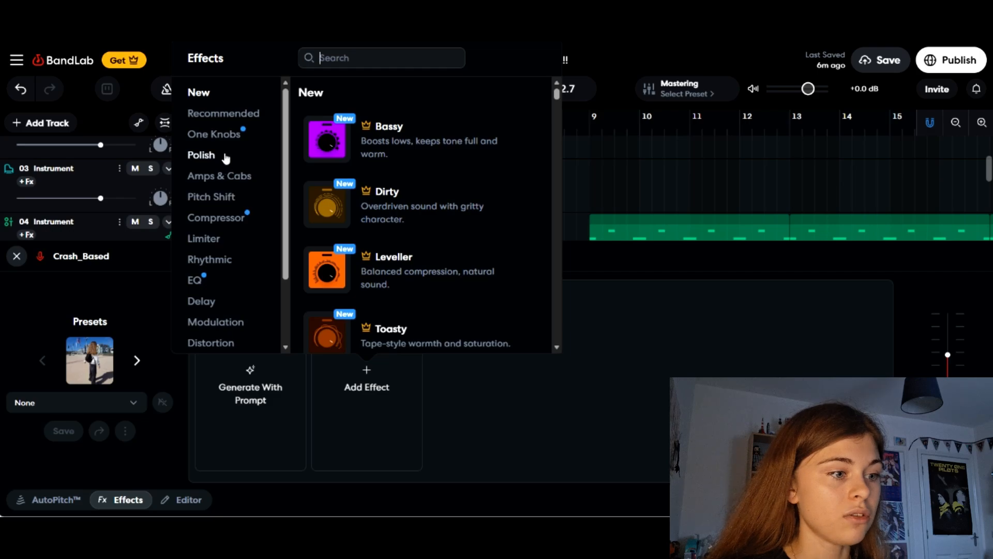
left_click(231, 139)
left_click(235, 220)
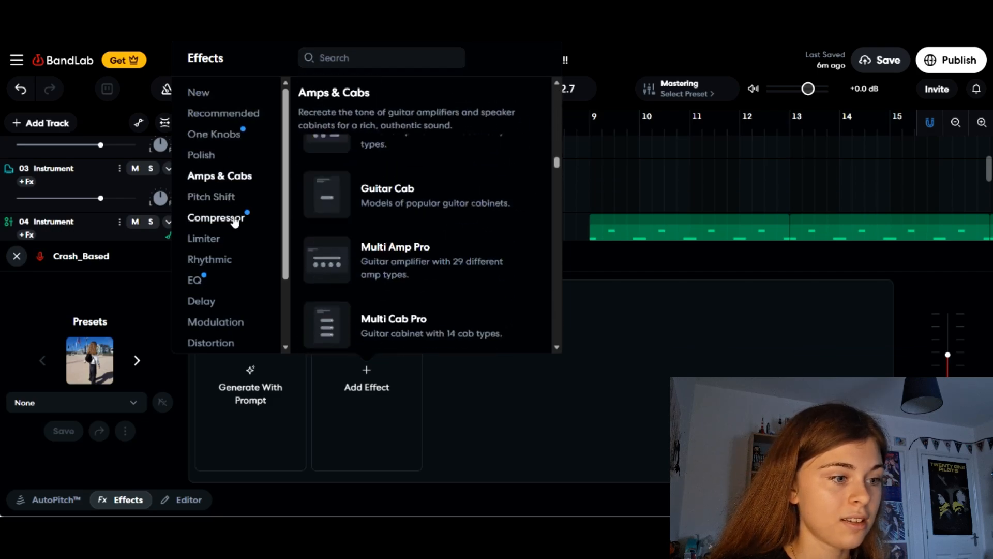
left_click(200, 279)
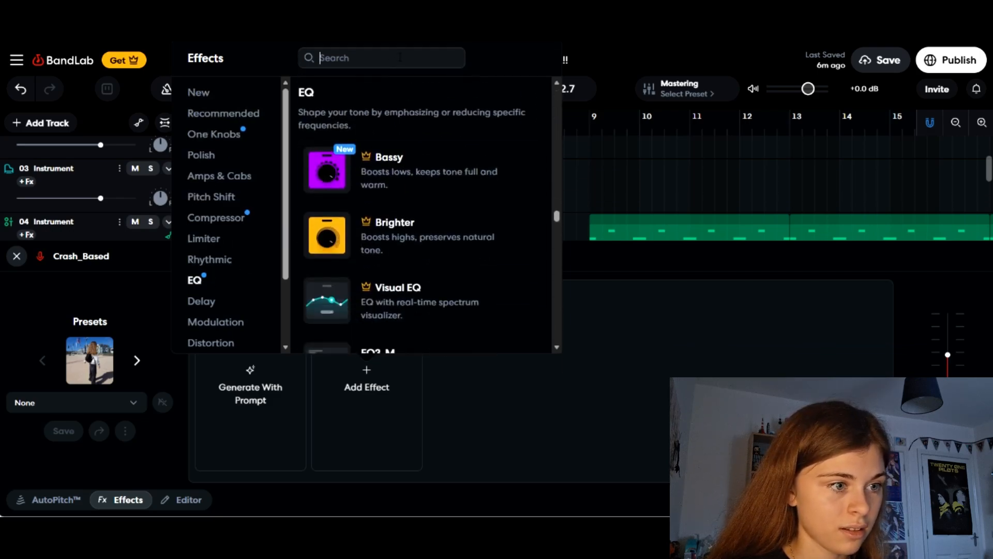
type("reverb")
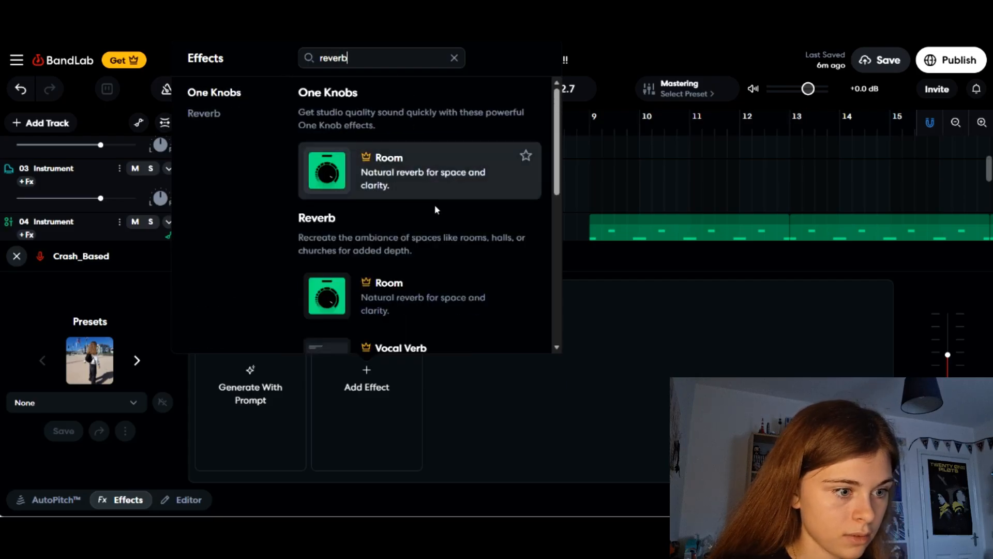
scroll(409, 259, "down", 5)
left_click(398, 296)
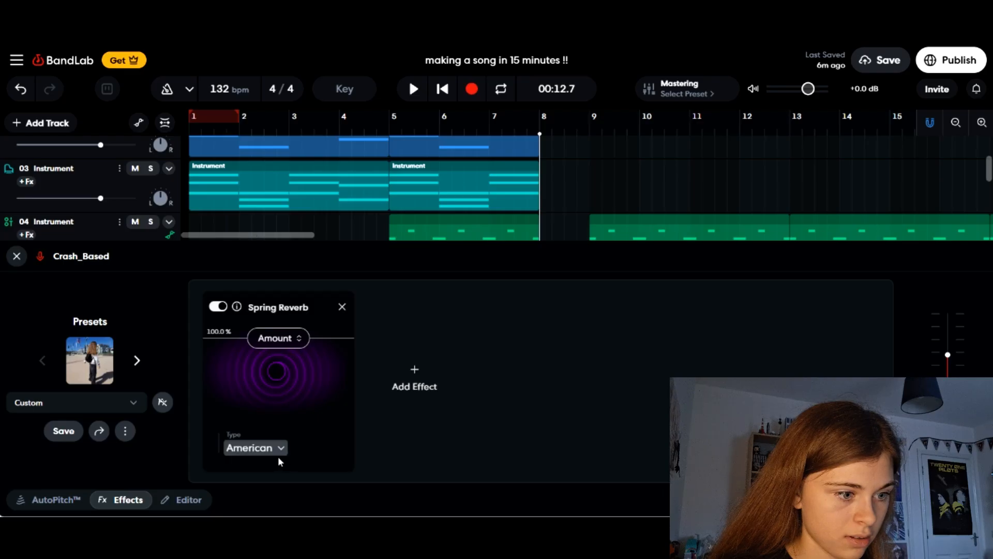
left_click(282, 447)
left_click(280, 401)
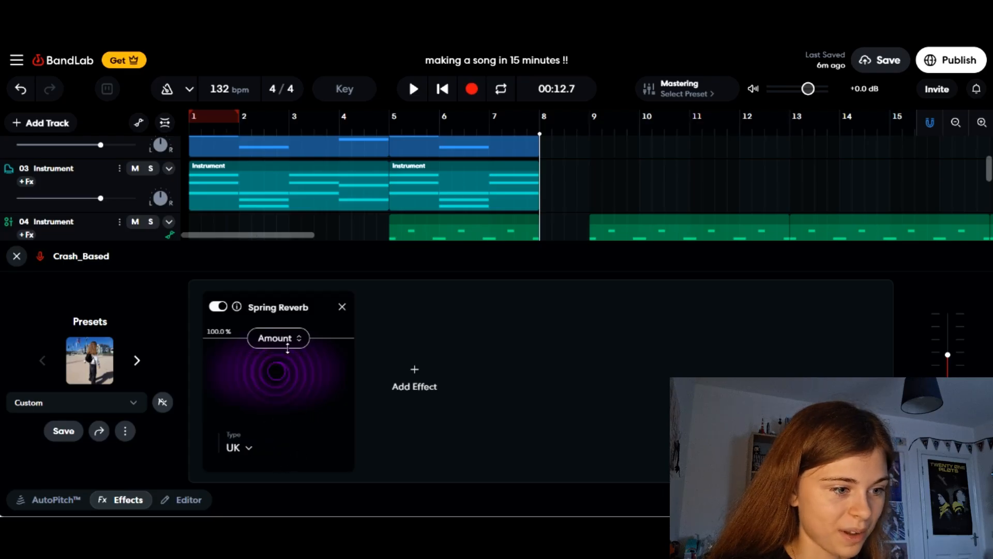
left_click_drag(290, 341, 290, 388)
Add a Chorus Ensemble effect after the Spring Reverb on the Crash_Based track
left_click(428, 381)
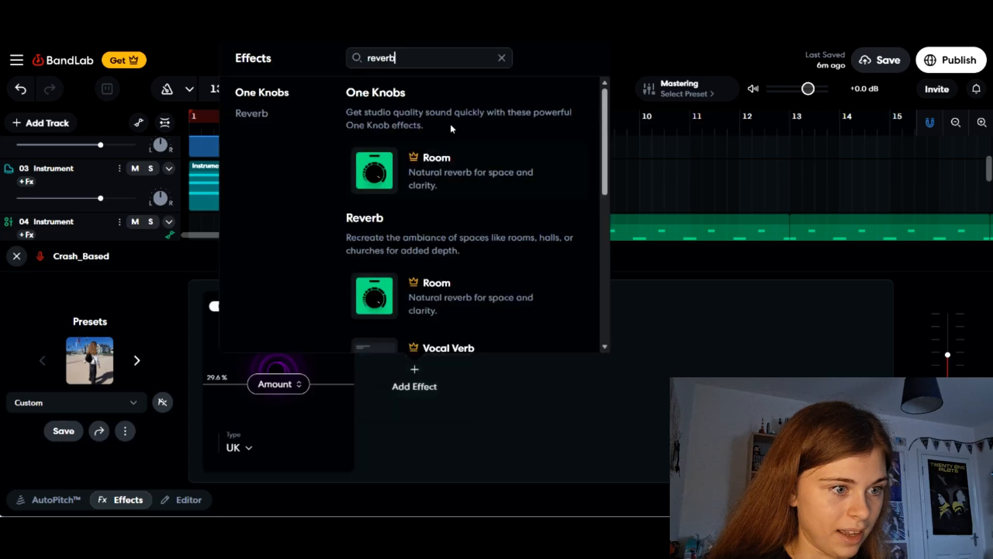
left_click(501, 58)
type("choru")
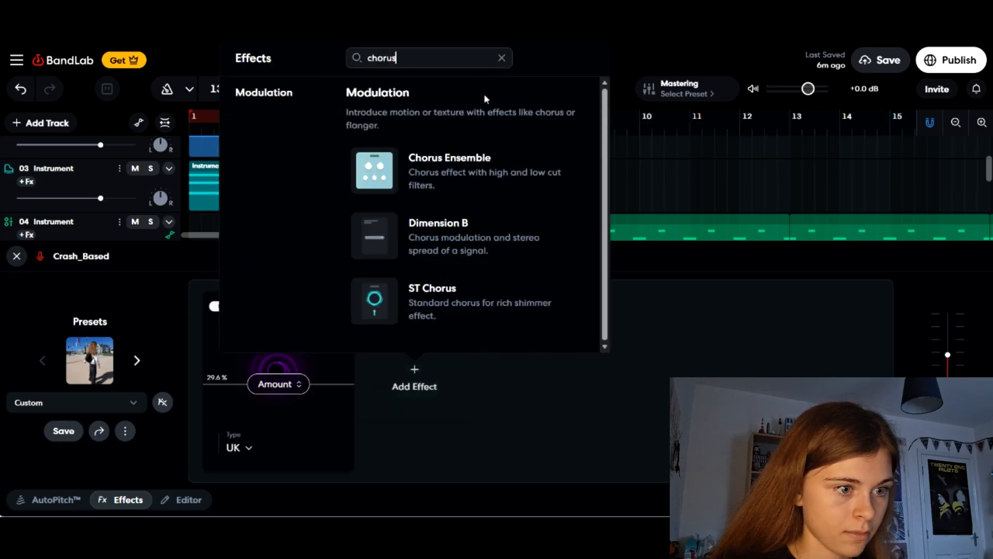
type("s")
left_click(468, 176)
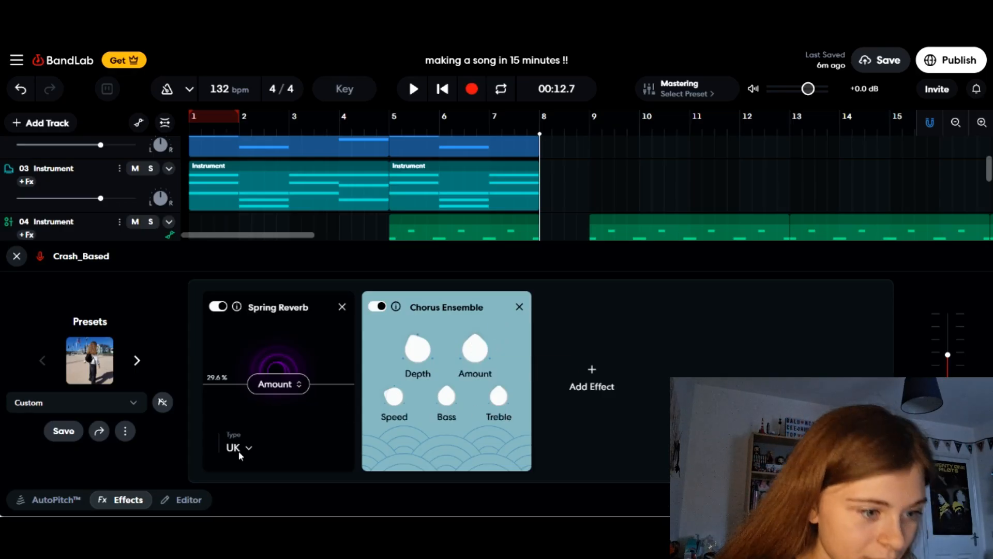
left_click(115, 499)
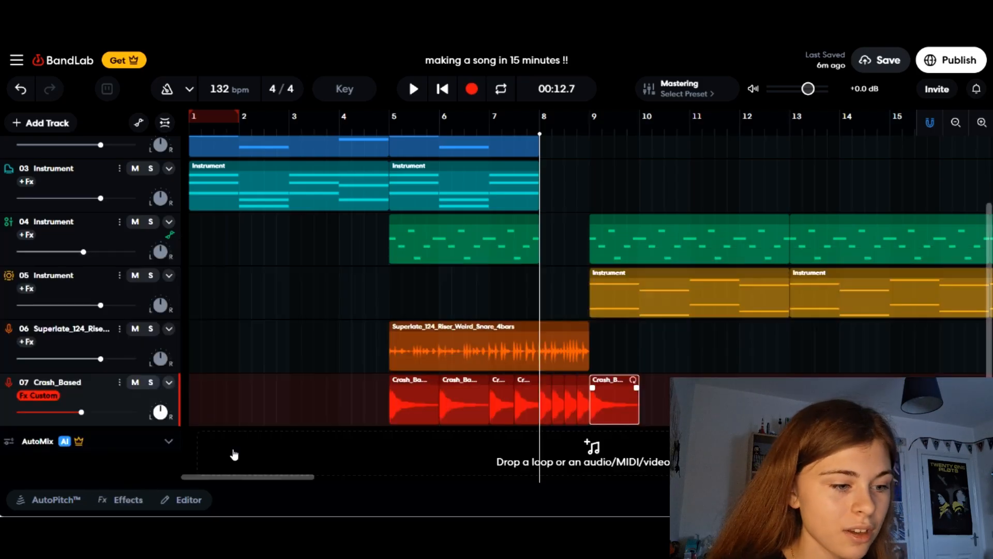
Add a Pumper effect with its default settings to the Square Sub Bass track
scroll(352, 370, "up", 3)
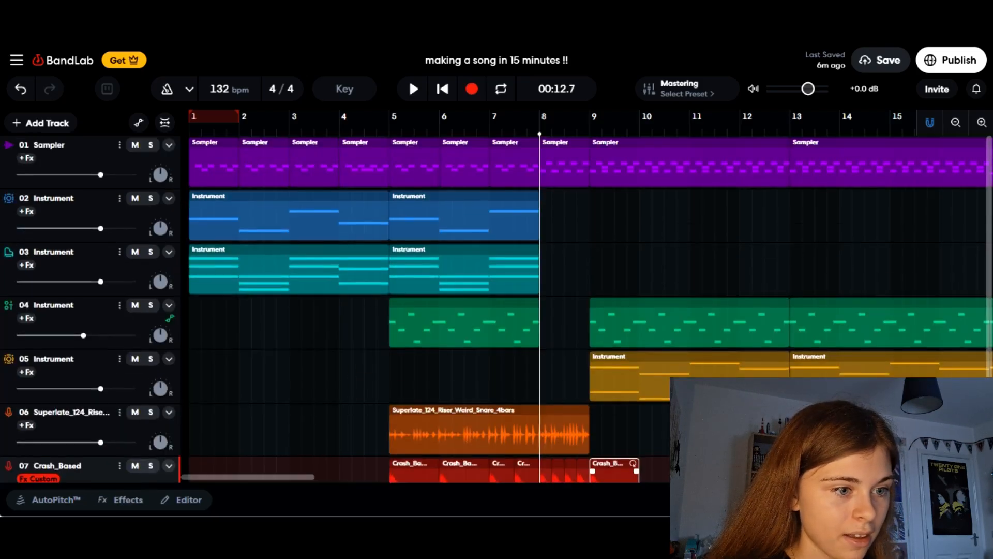
double_click(37, 378)
left_click(367, 380)
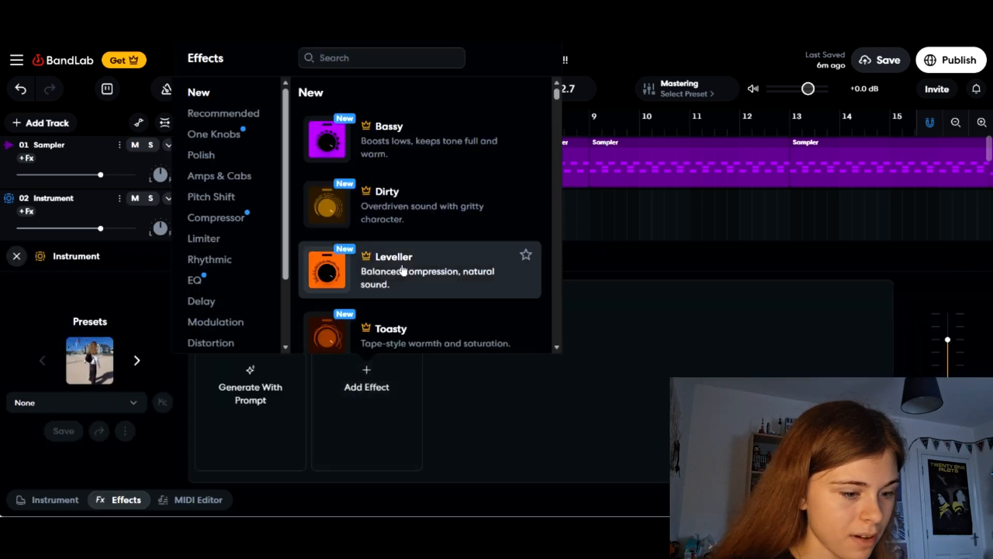
type("pumei")
key("BackSpace")
key("BackSpace")
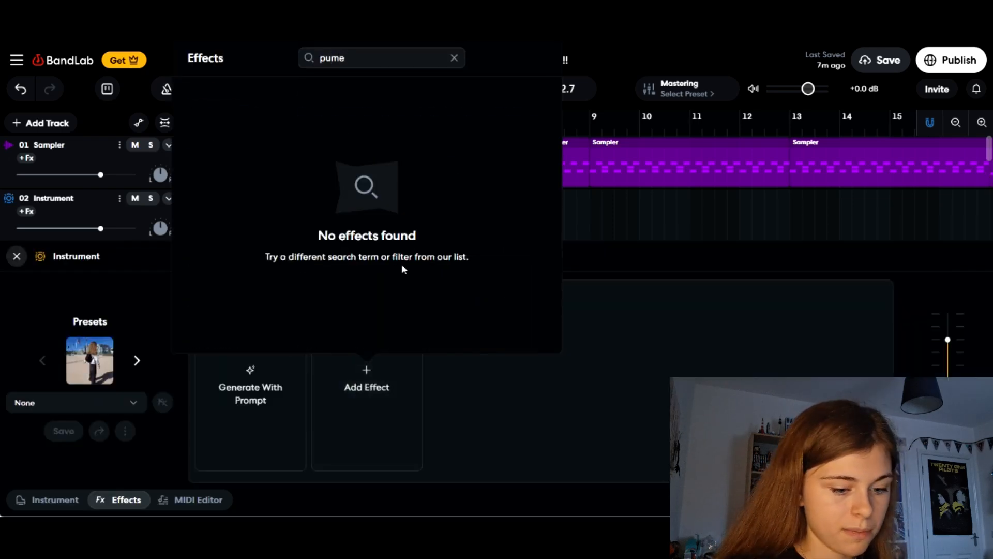
type("per")
left_click(457, 182)
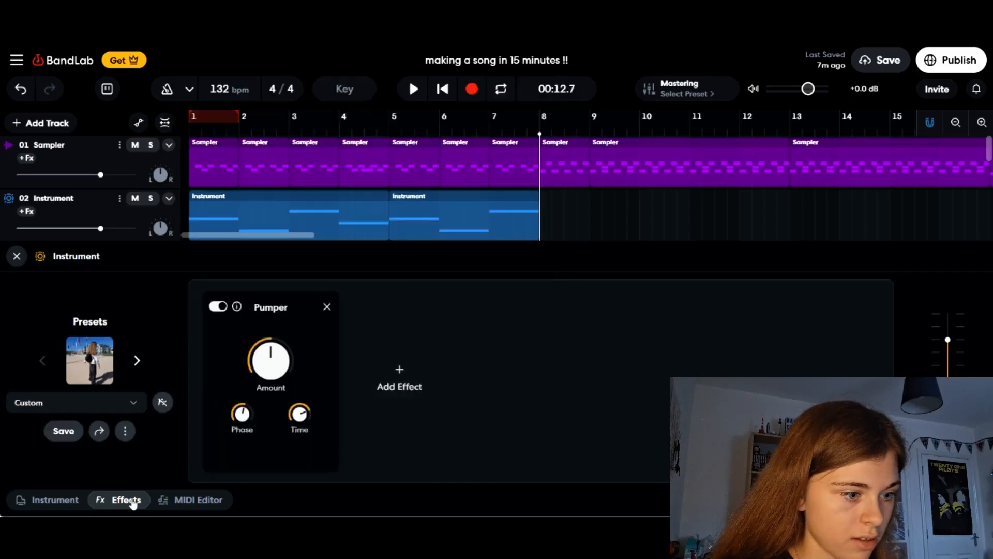
left_click(131, 504)
Duplicate the Sampler drum region at bar 17 to bar 21
left_click_drag(246, 477, 301, 479)
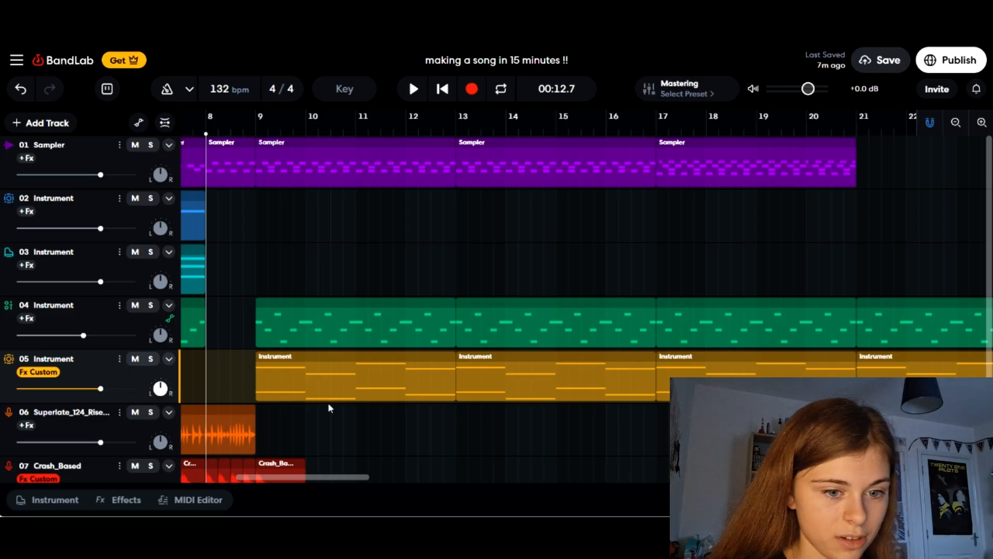
left_click_drag(296, 478, 344, 479)
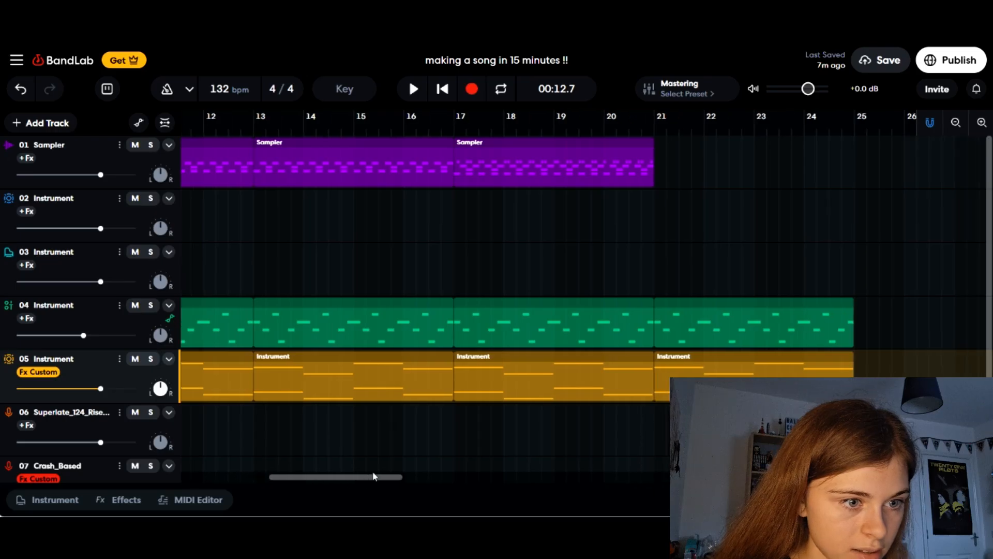
left_click_drag(504, 164, 703, 178)
Copy the first four-bar Bright Piano region to bar 17 on the same track
left_click(454, 133)
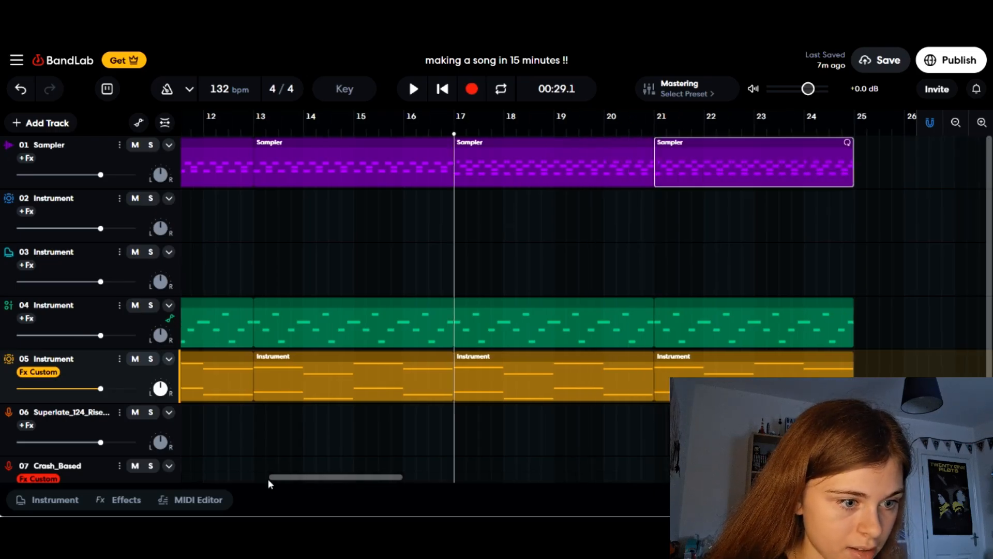
left_click_drag(309, 479, 242, 480)
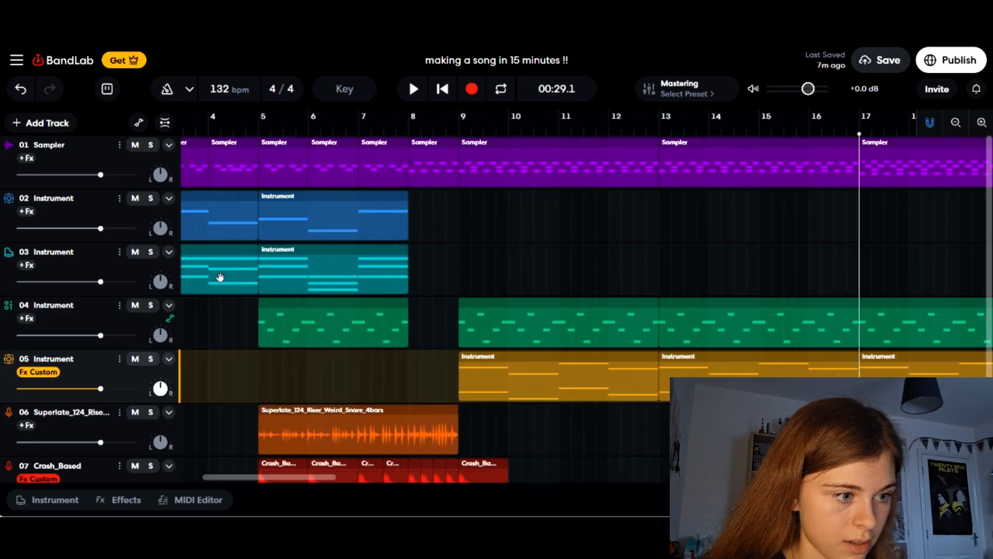
left_click(220, 278)
key("ctrl+c")
key("ctrl+v")
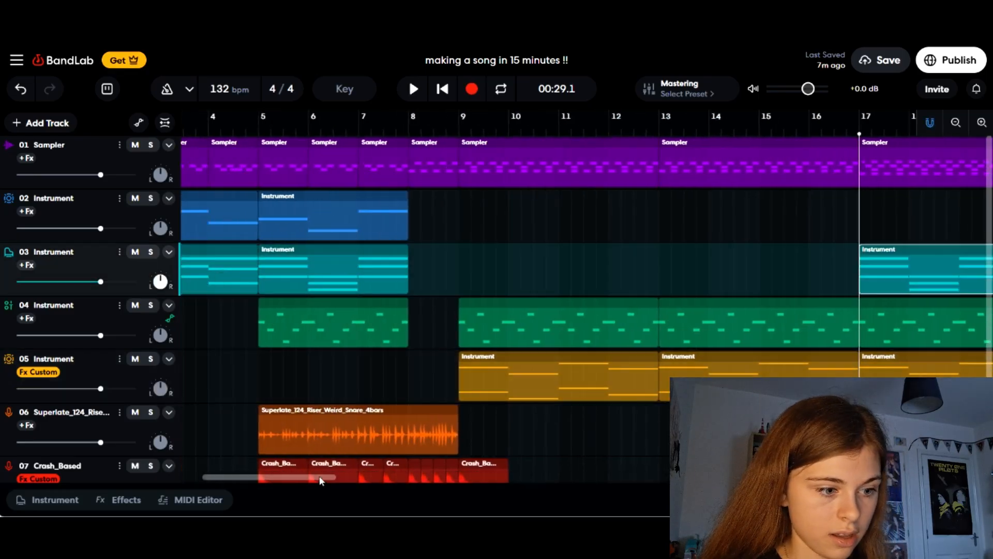
Duplicate the four-bar Bright Piano region at bar 17 to bar 21 on the same track
left_click_drag(320, 481, 396, 481)
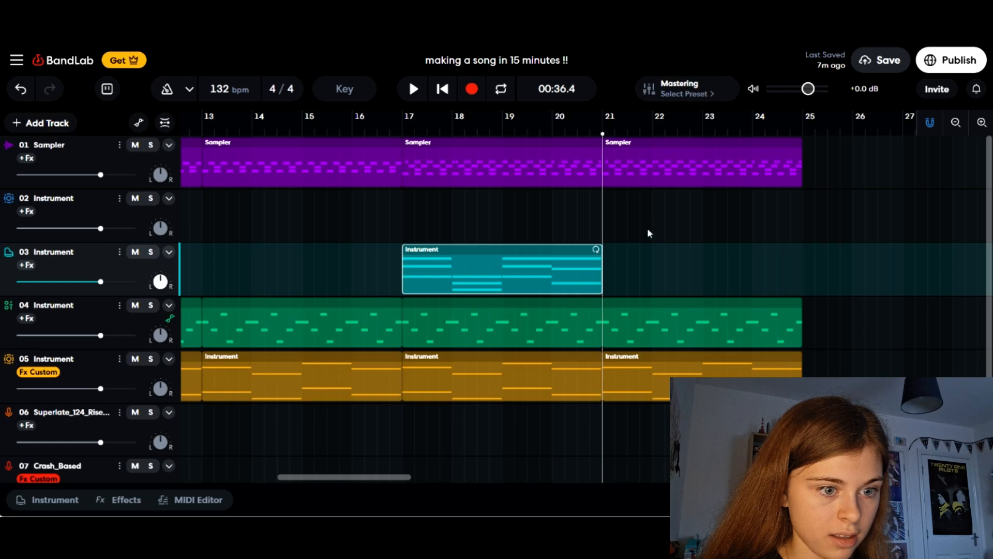
key("ctrl+v")
left_click(802, 130)
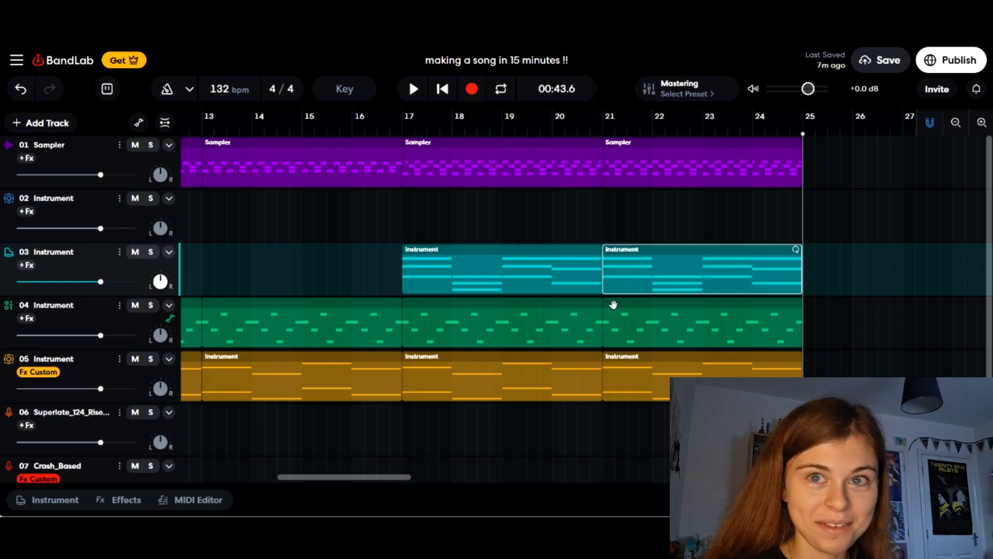
Copy the Crash_Based region at bar 9 to bars 25 and 17 on the same track
scroll(408, 442, "down", 2)
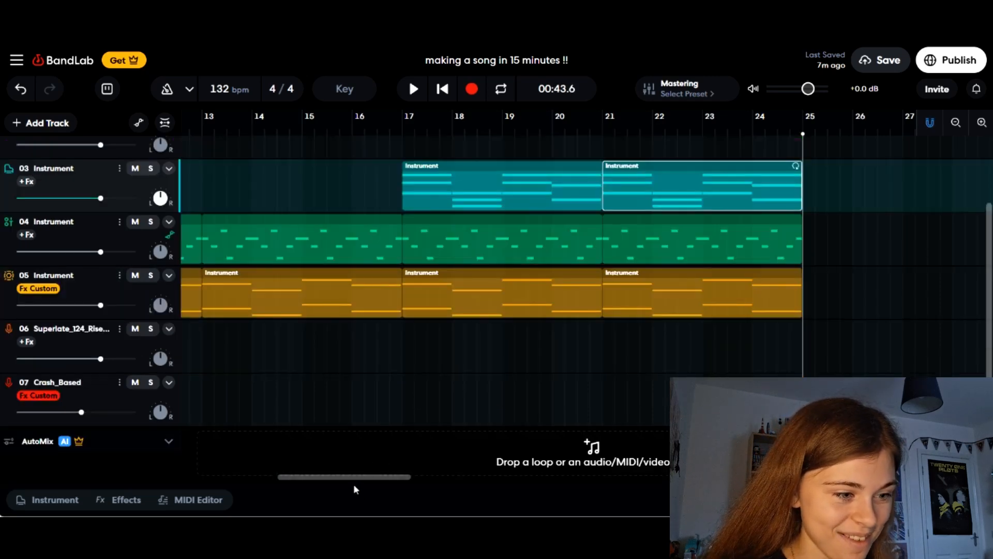
left_click_drag(323, 477, 248, 475)
left_click(469, 408)
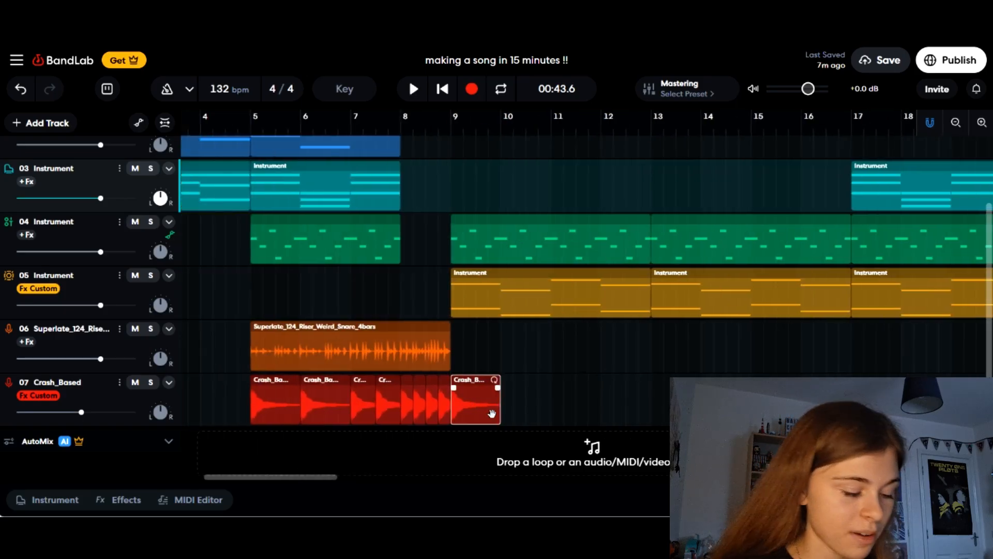
key("ctrl+v")
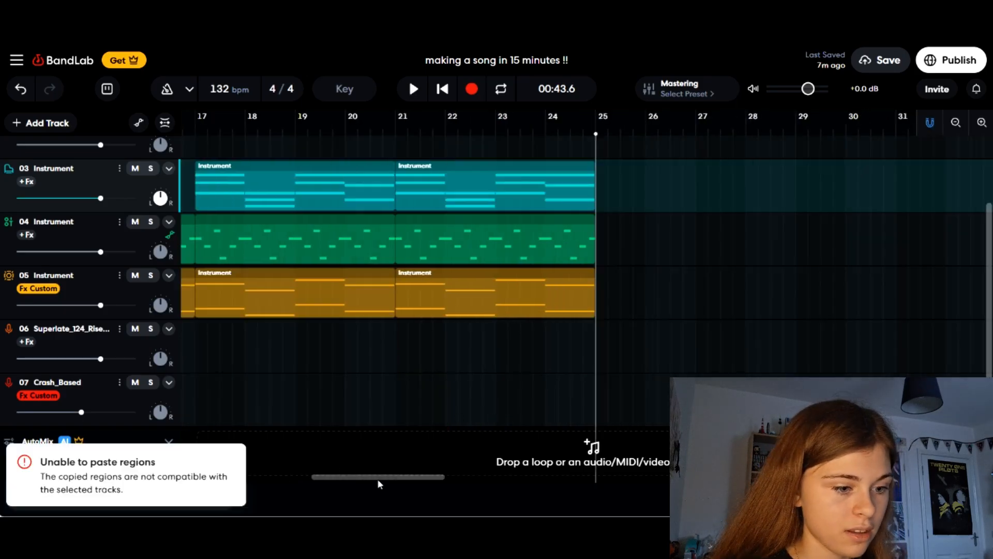
left_click(105, 408)
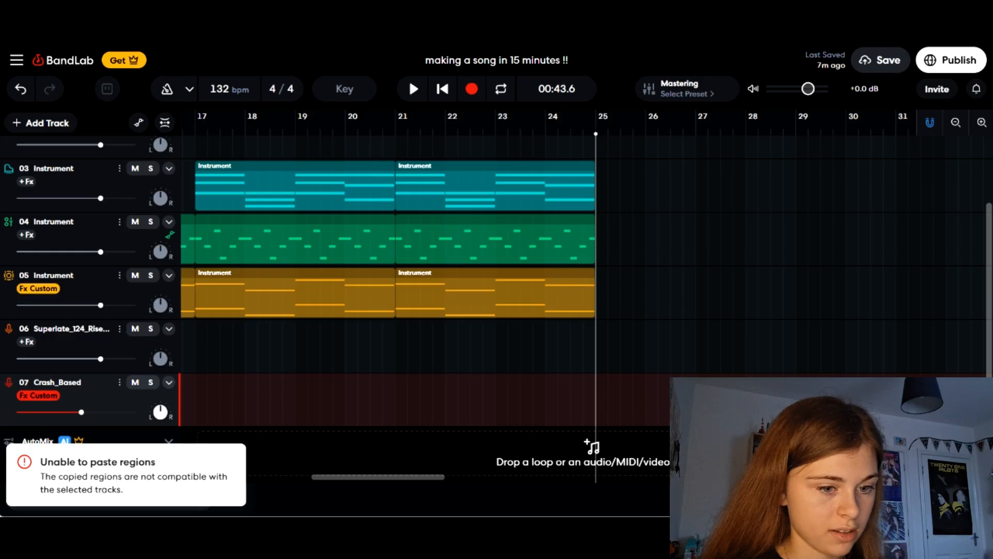
key("ctrl+v")
left_click_drag(430, 477, 390, 476)
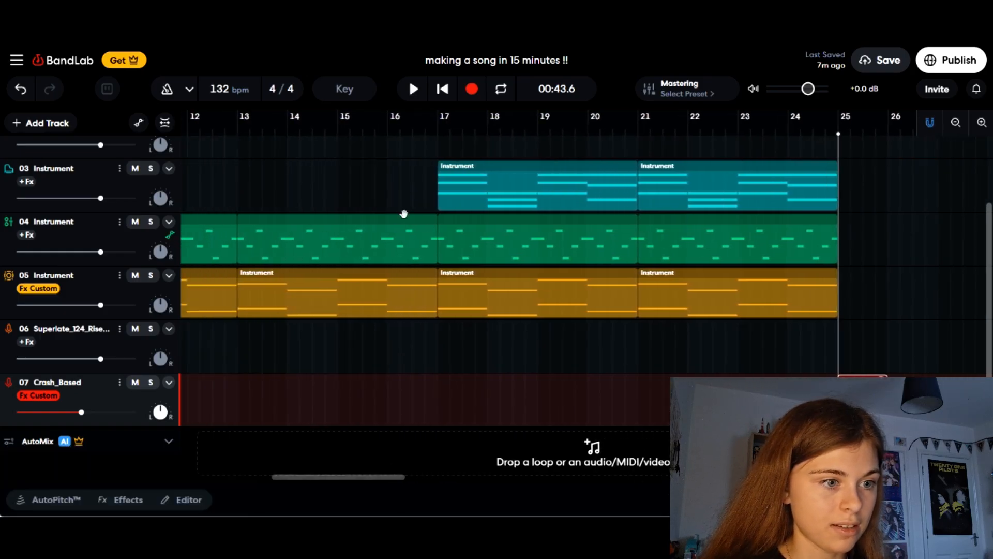
left_click(440, 133)
key("ctrl+v")
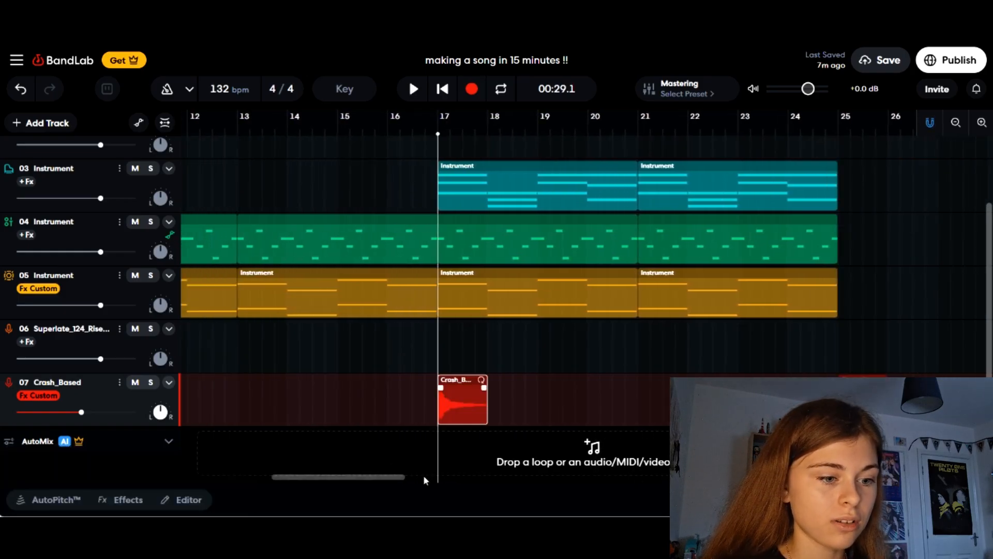
Save the project with the extended arrangement and dismiss the save notification
left_click_drag(389, 477, 212, 501)
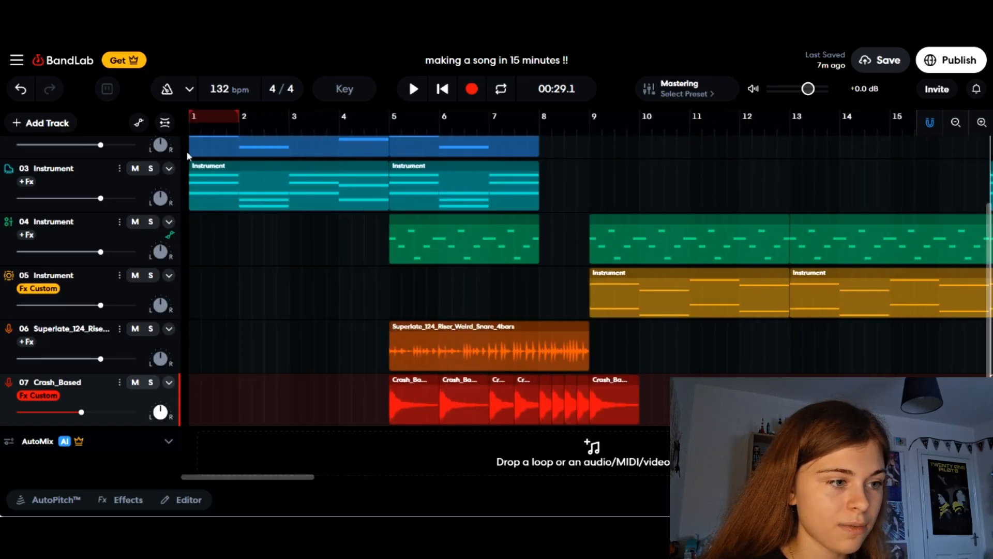
scroll(262, 258, "up", 2)
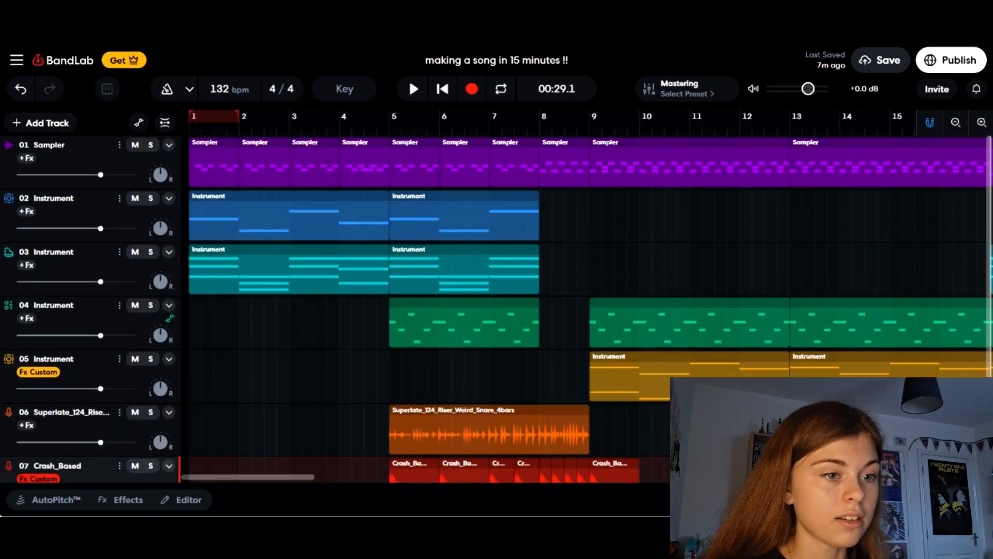
left_click(880, 60)
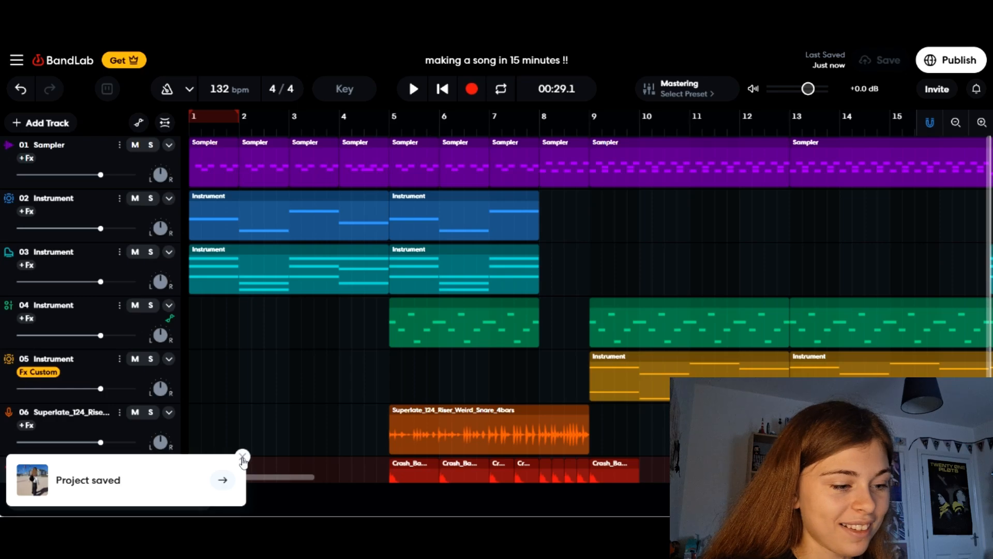
left_click(243, 458)
scroll(348, 406, "down", 2)
scroll(357, 407, "up", 2)
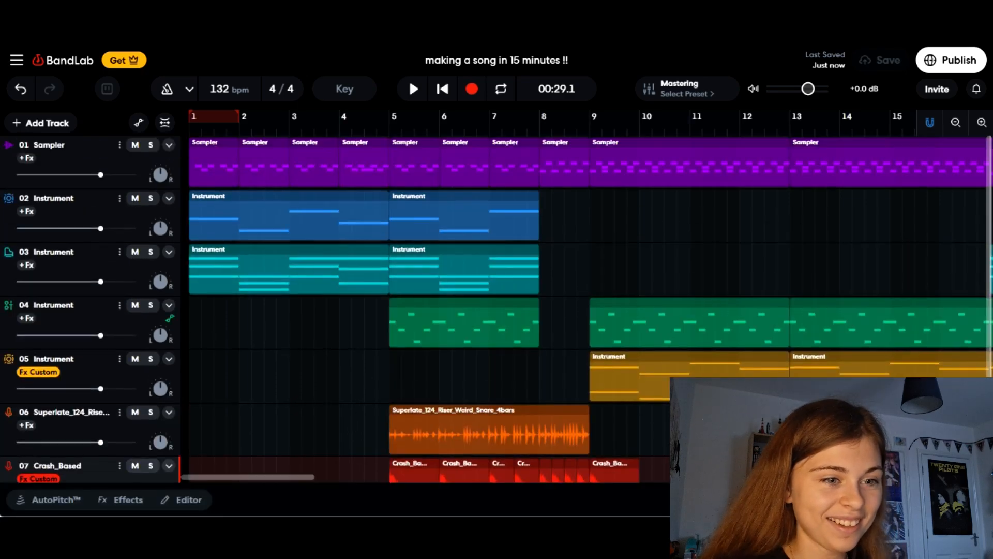
Search the samples for "sweep" and place the Sweep_Down_1_White noise sample at bar 9 on a new track
left_click(915, 500)
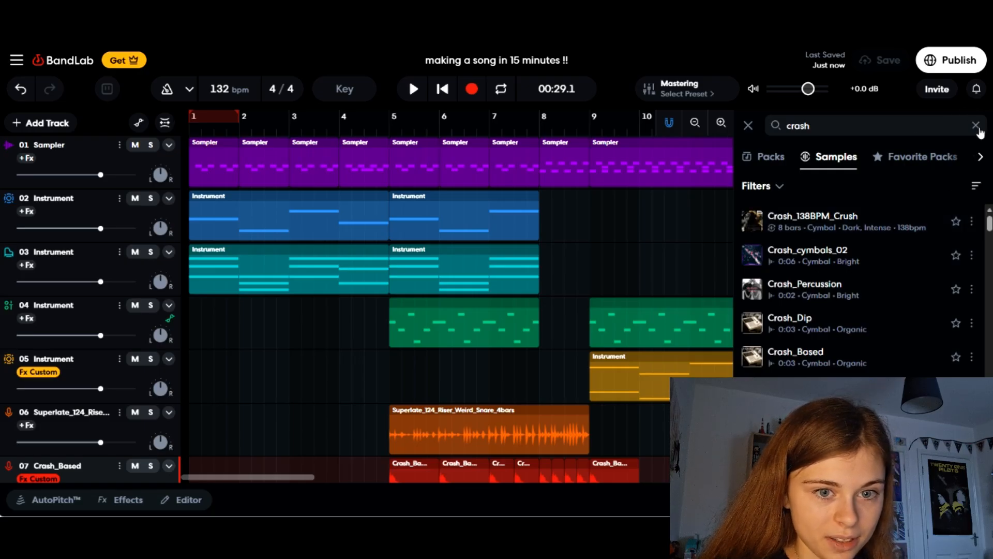
left_click(976, 126)
key("Return")
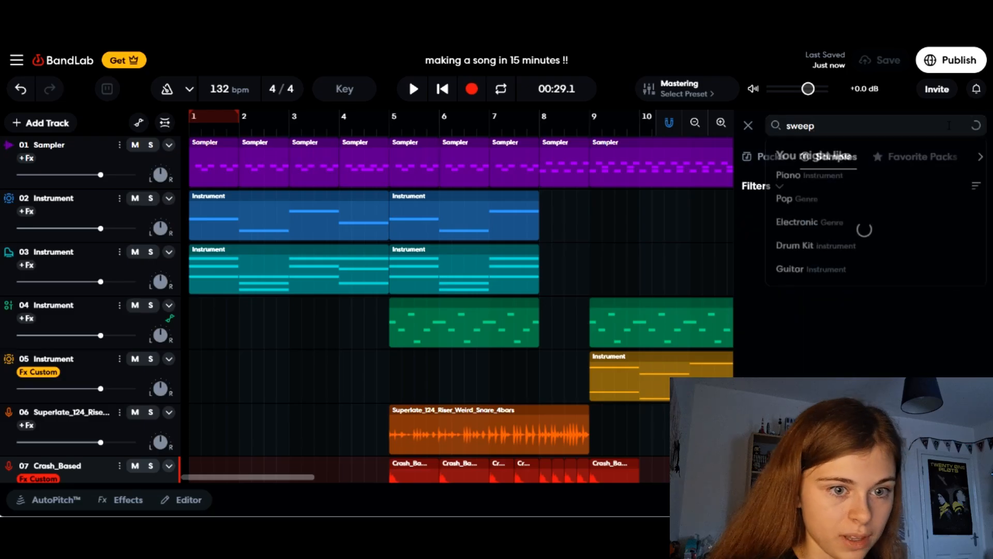
scroll(647, 310, "down", 2)
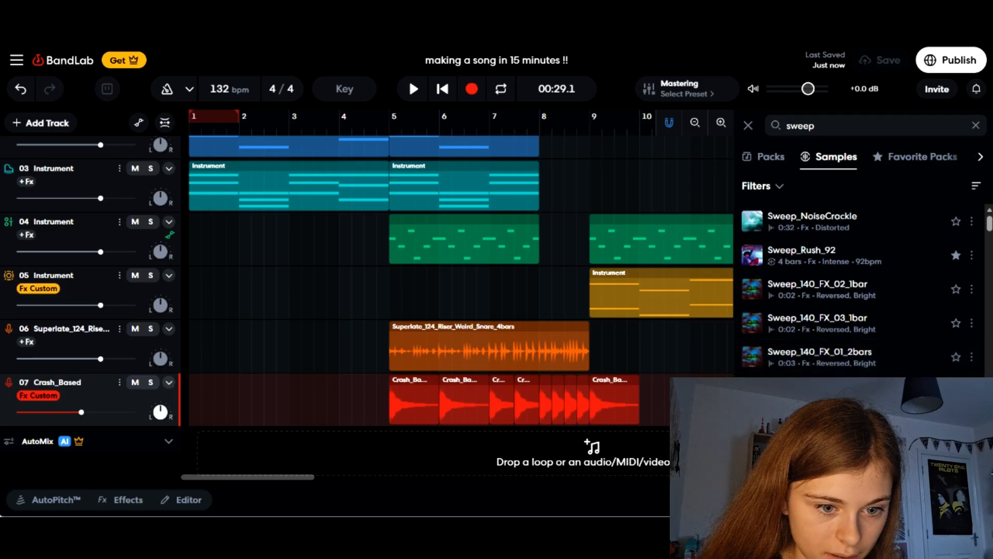
left_click_drag(812, 420, 658, 468)
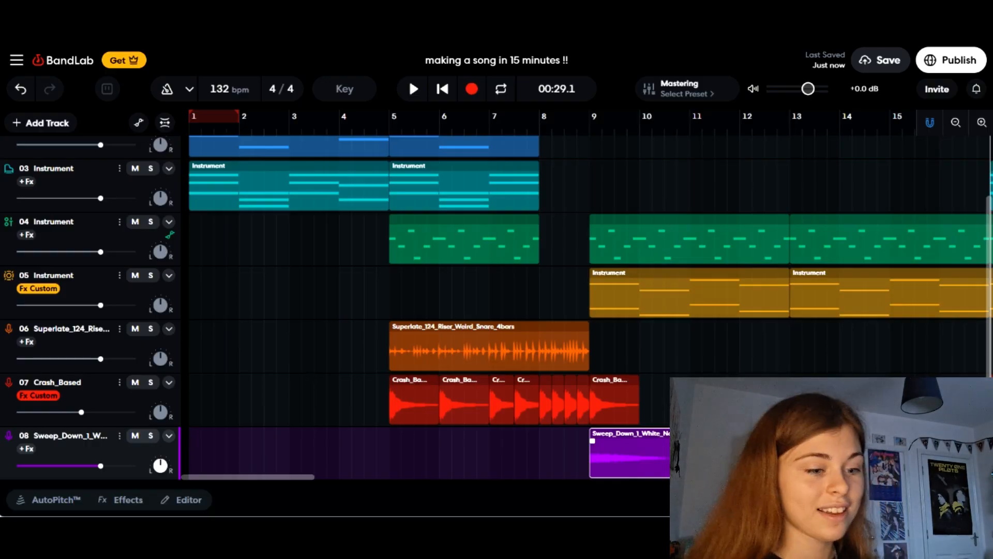
Adjust the system playback volume and save the project with the new sweep track
key("XF86AudioLowerVolume")
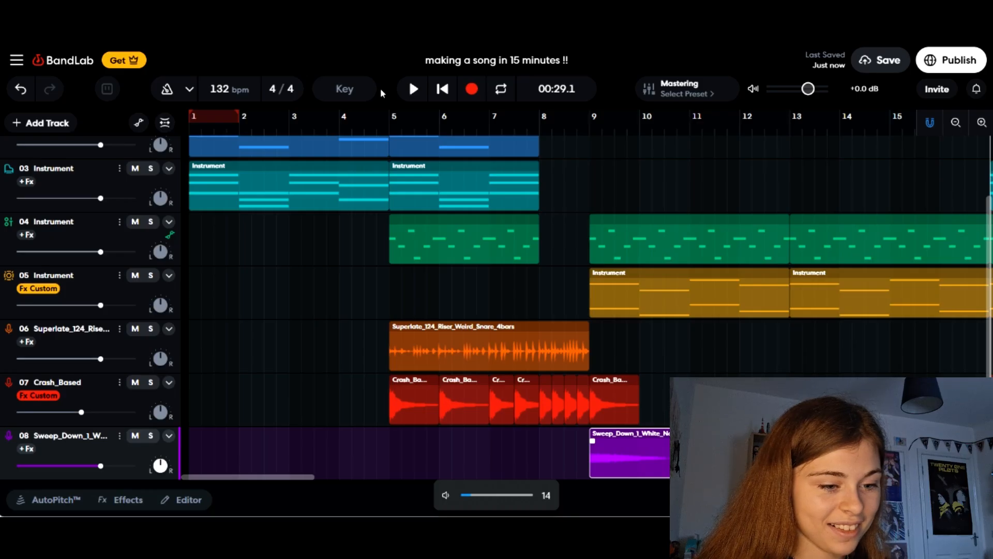
key("XF86AudioRaiseVolume")
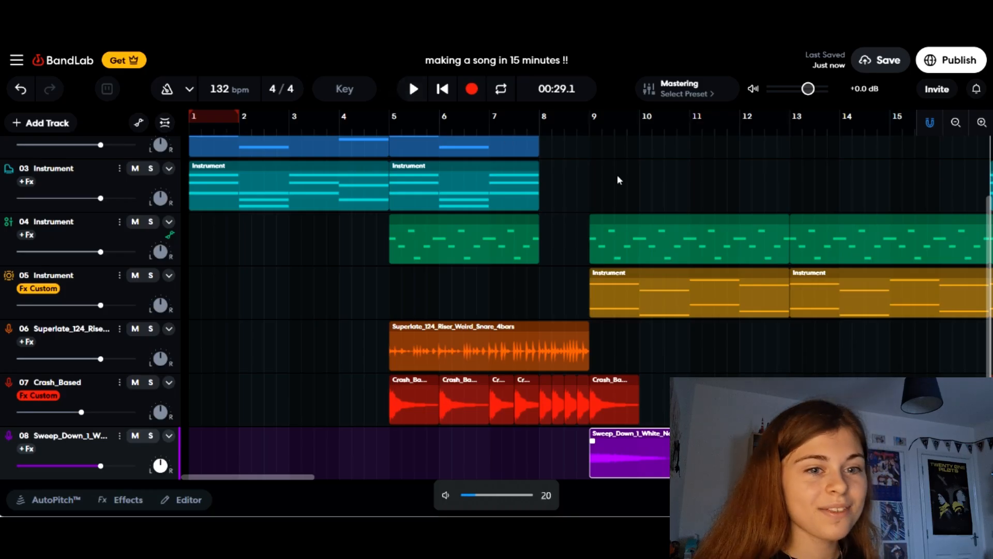
scroll(696, 226, "up", 3)
left_click(872, 66)
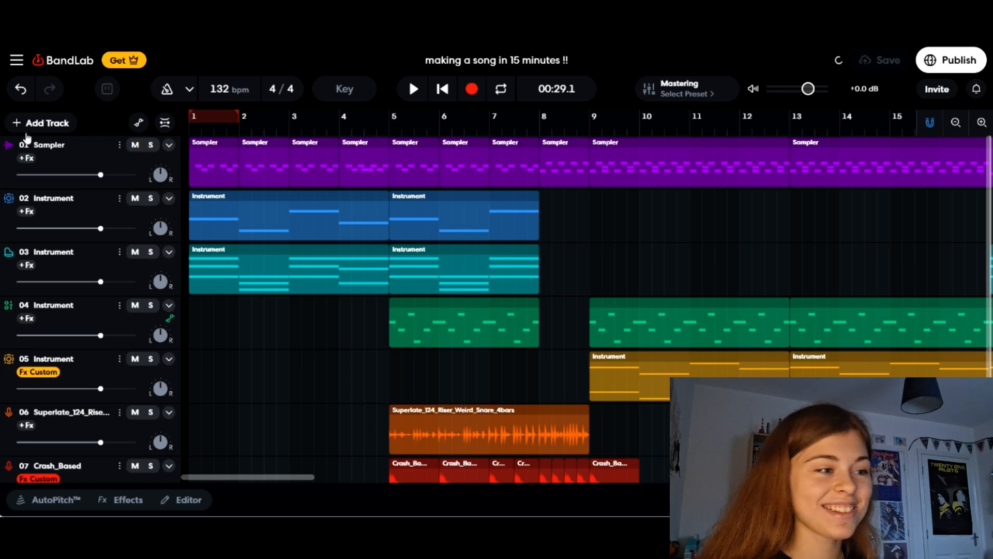
Play the whole song back from bar 1
left_click(104, 154)
key("Return")
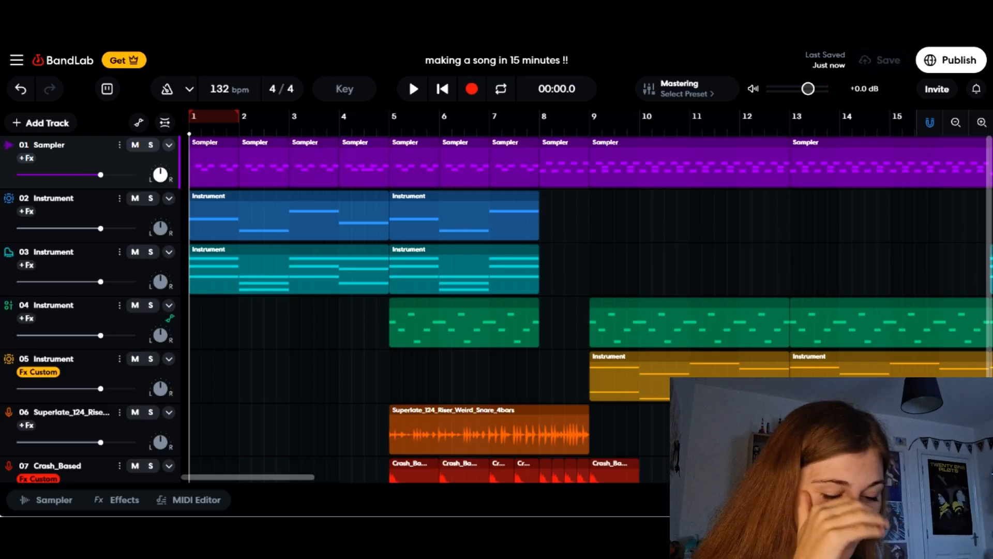
key("space")
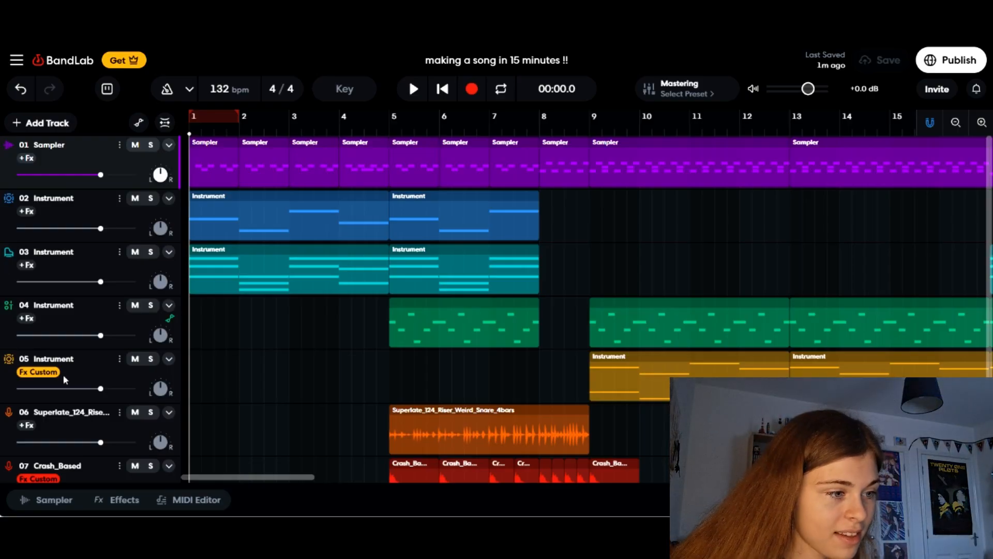
Solo the chiptune track, play it from bar 9, and remove the solo
left_click(124, 311)
left_click(151, 305)
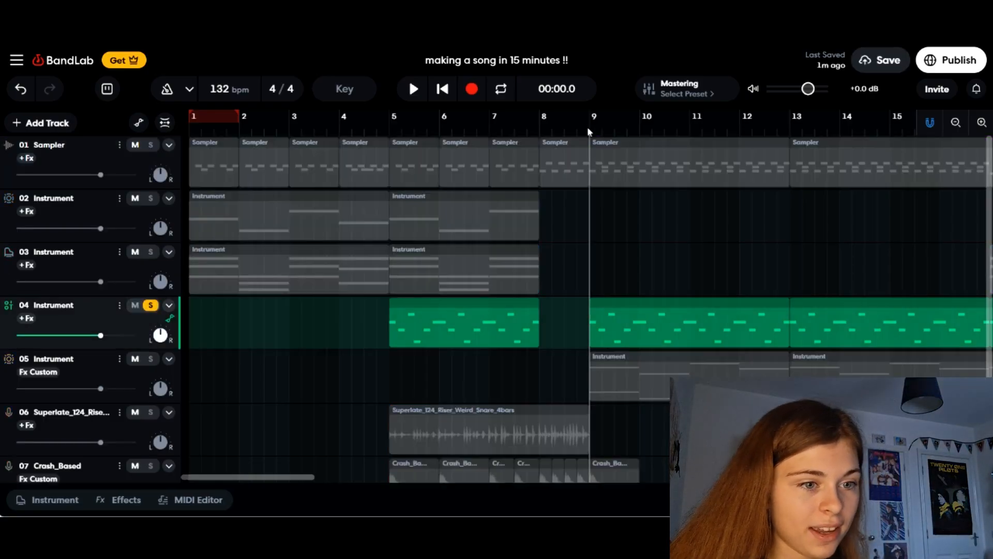
left_click(588, 132)
key("space")
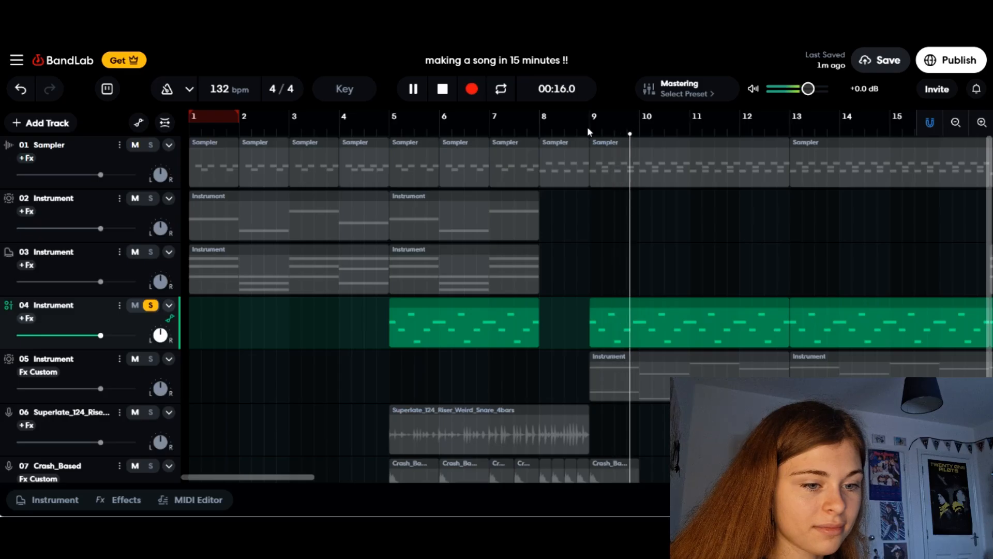
key("space")
left_click(151, 305)
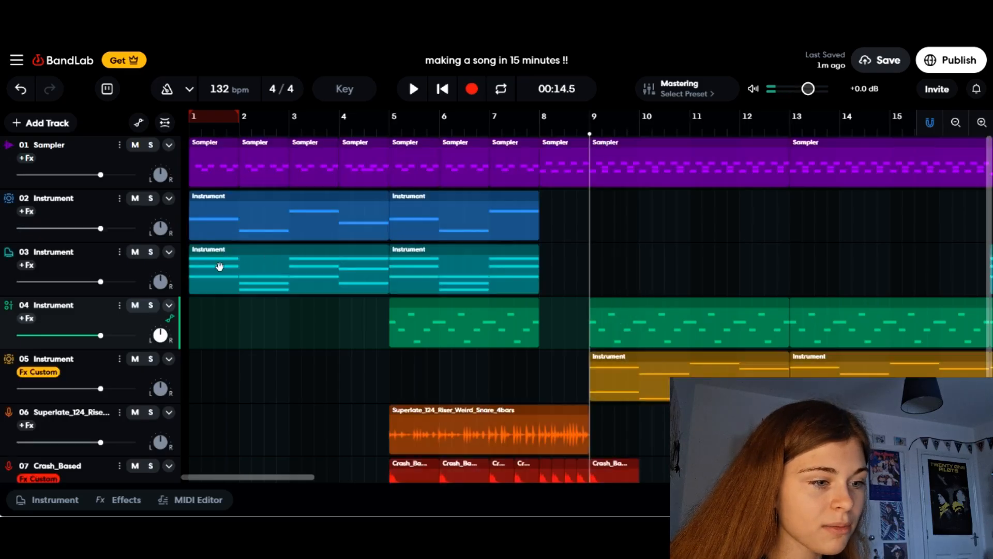
Solo the Bright Piano track, play it from bar 1, and remove the solo
key("Return")
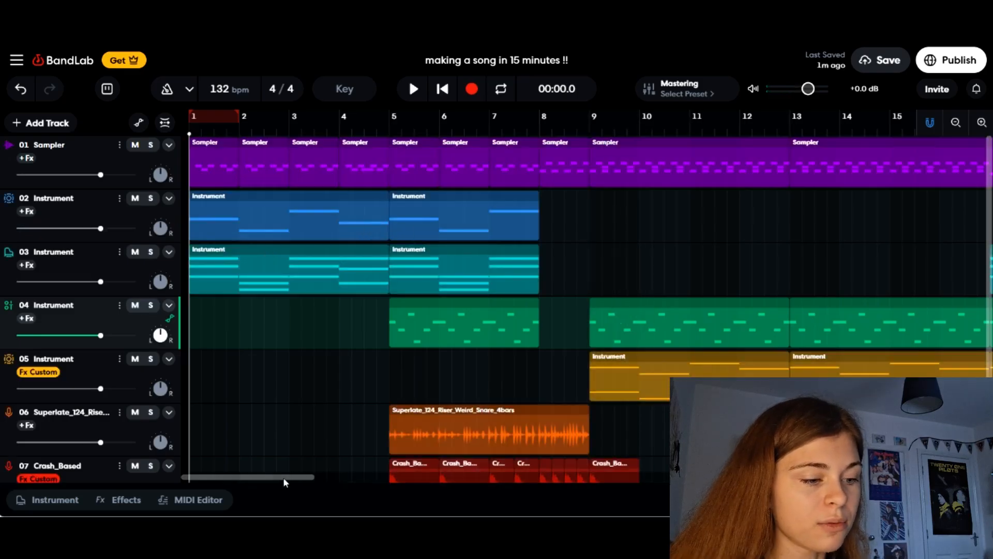
left_click_drag(283, 478, 168, 468)
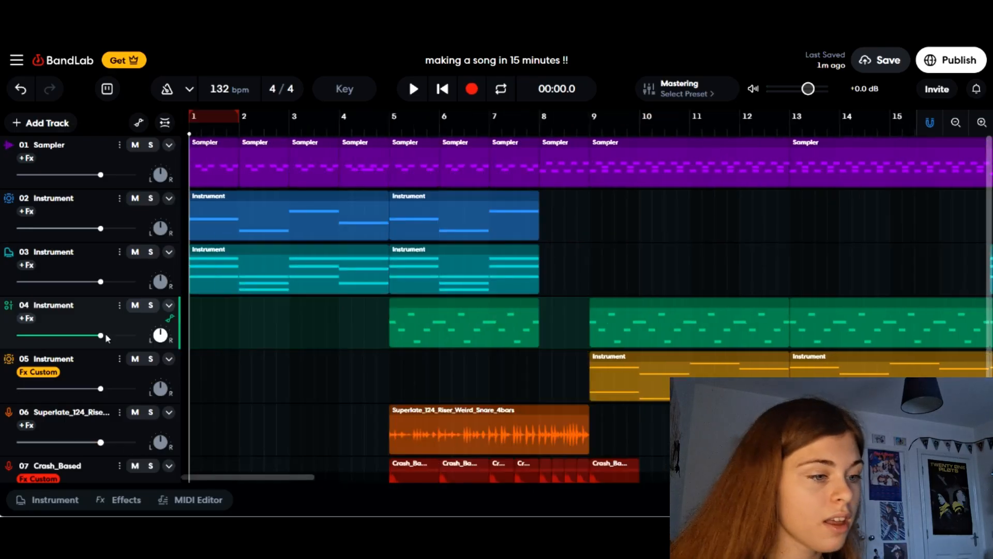
left_click(150, 251)
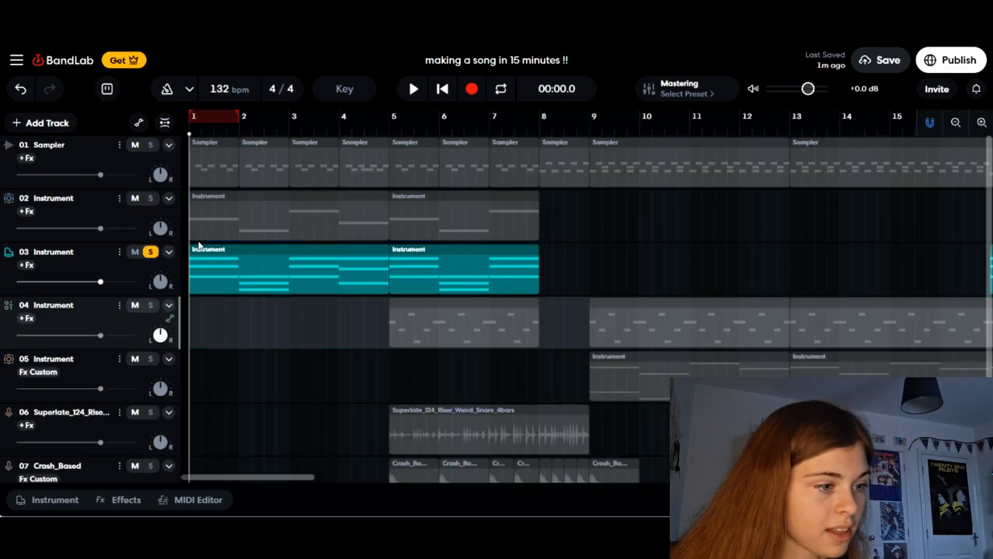
key("space")
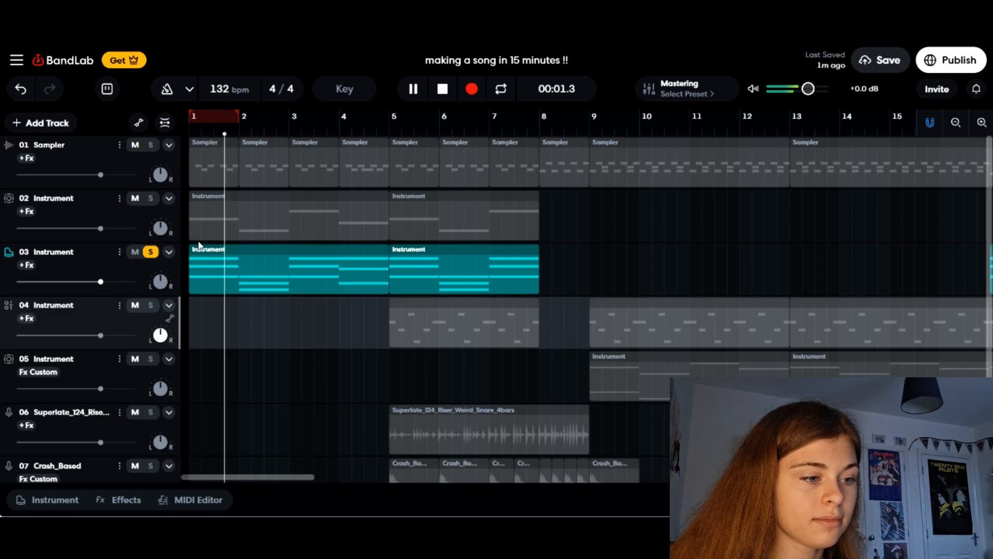
key("space")
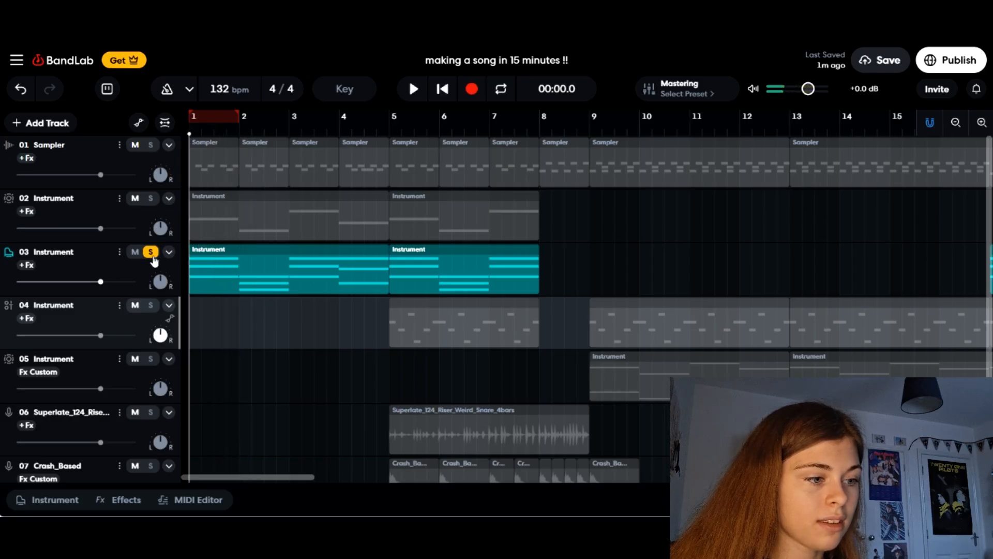
left_click(151, 252)
Solo the bass track and play it from bar 1, briefly solo the piano with it, and clear both solos
left_click(151, 198)
key("space")
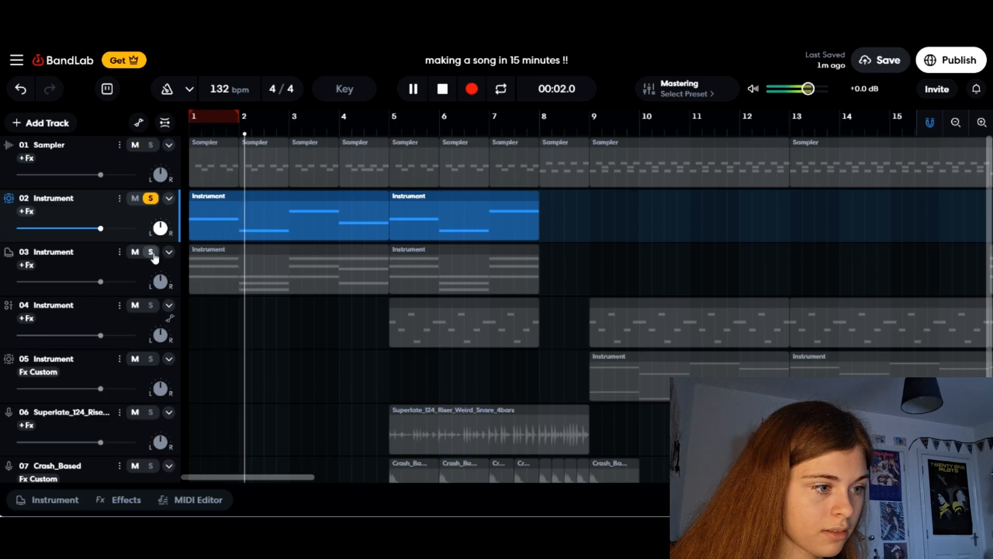
left_click(151, 252)
left_click(150, 252)
left_click(151, 198)
key("space")
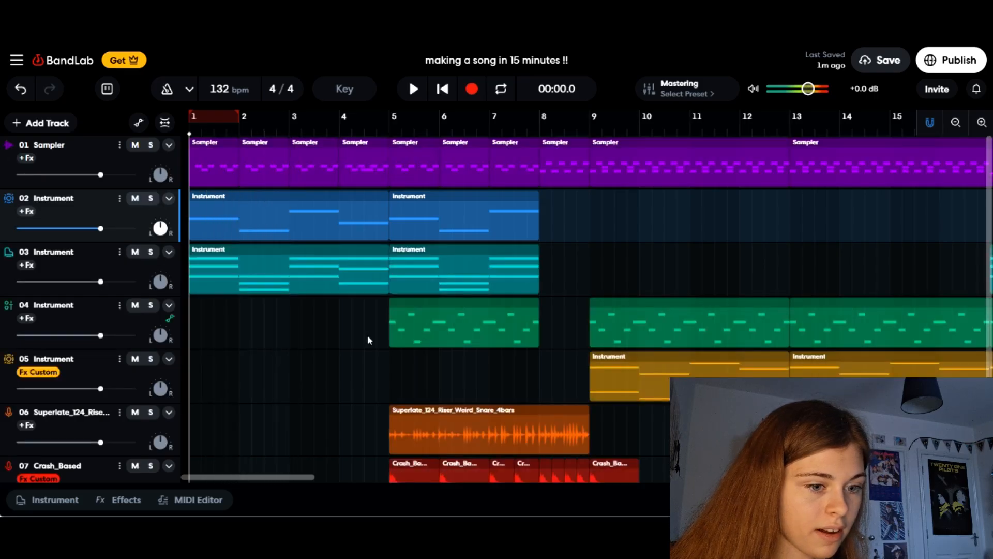
Solo the Square Sub Bass track, play it from bar 9, remove the solo, and return the playhead to bar 1
left_click(584, 196)
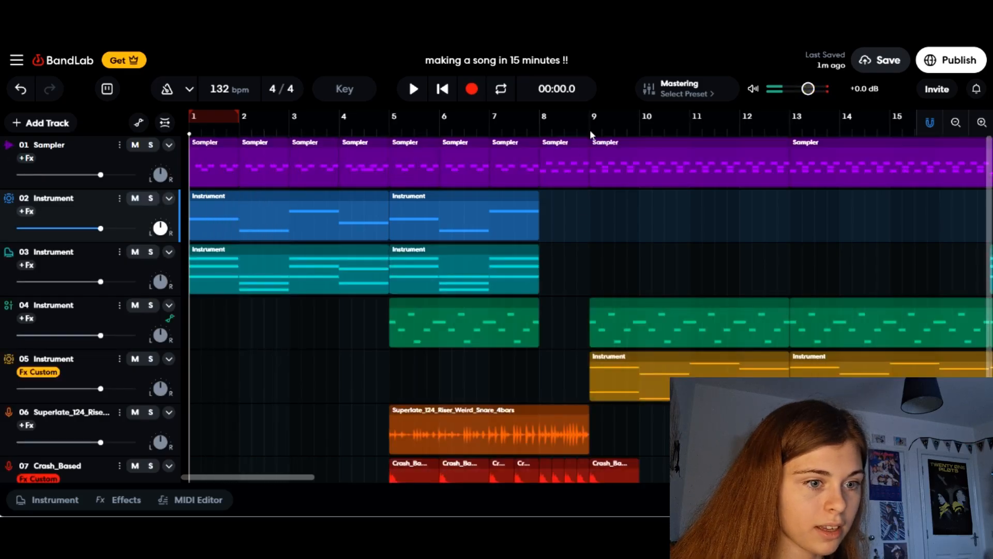
left_click(151, 360)
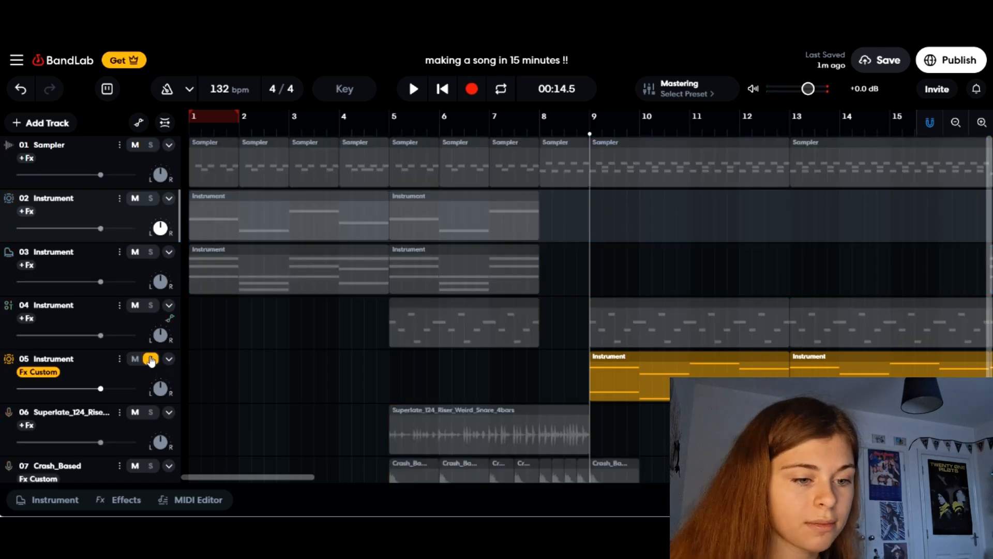
key("space")
key("space")
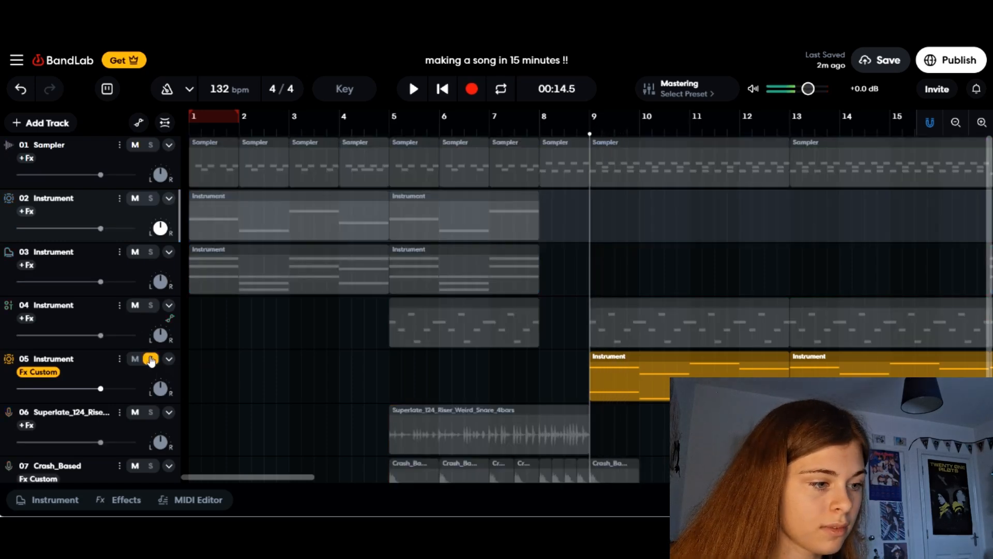
left_click(151, 360)
key("Home")
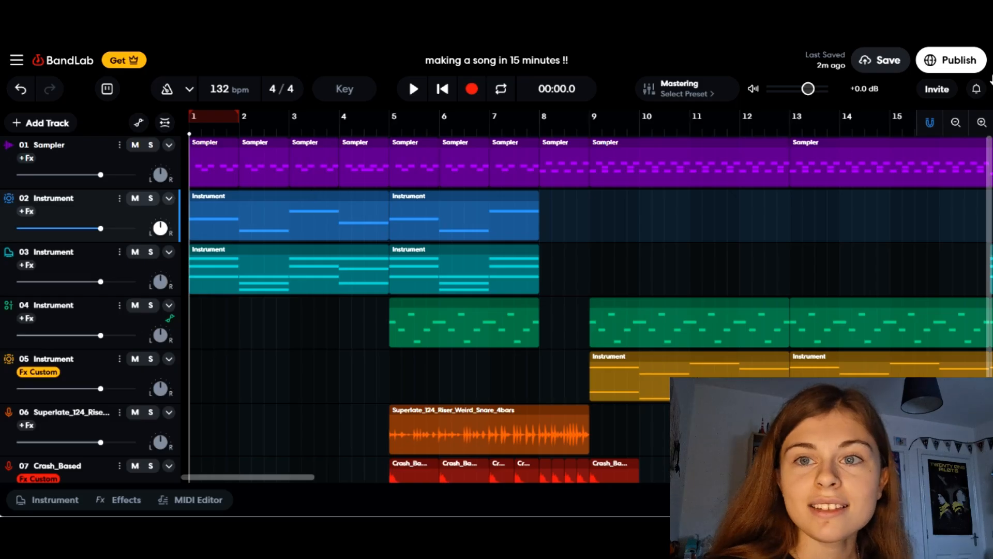
Save the project again after auditioning the individual instrument tracks
left_click(881, 61)
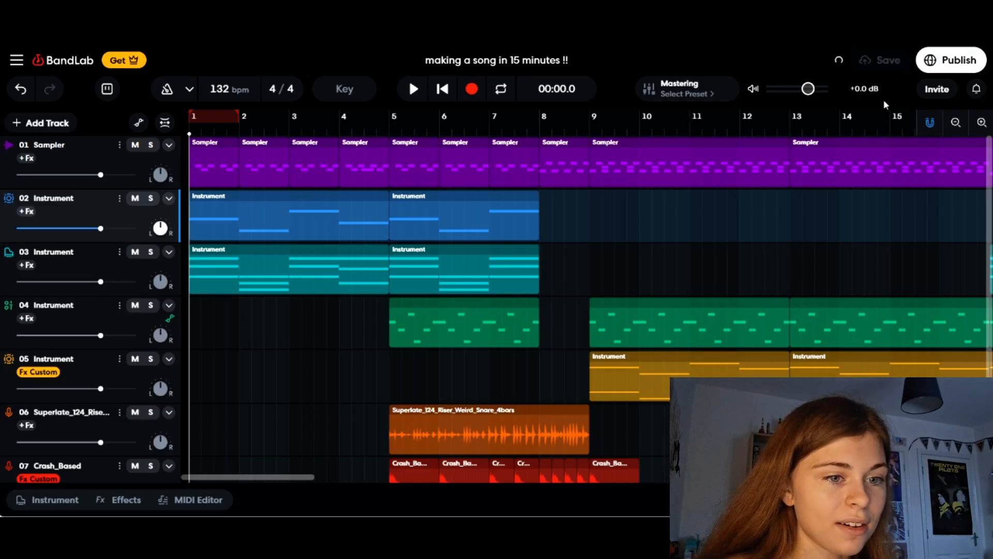
scroll(653, 340, "down", 3)
scroll(650, 340, "up", 3)
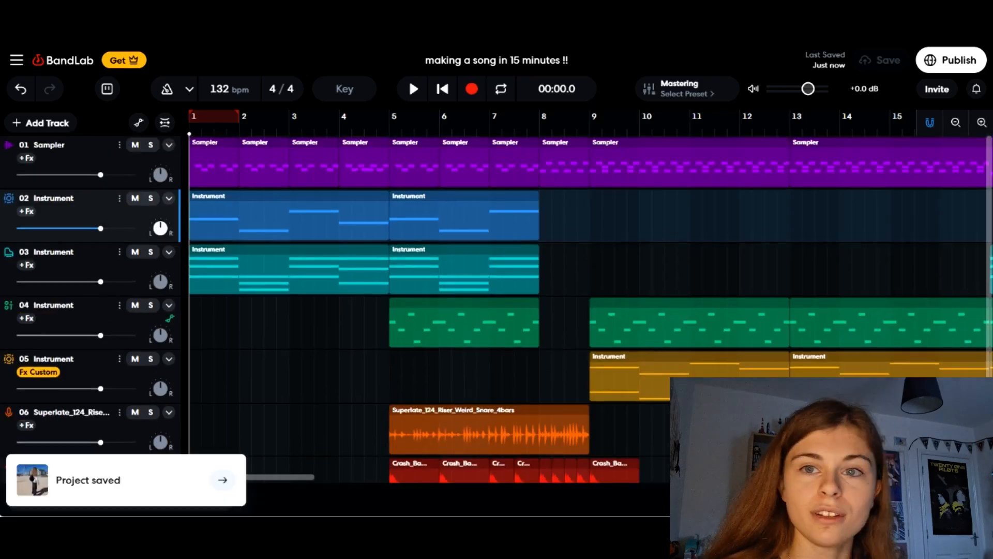